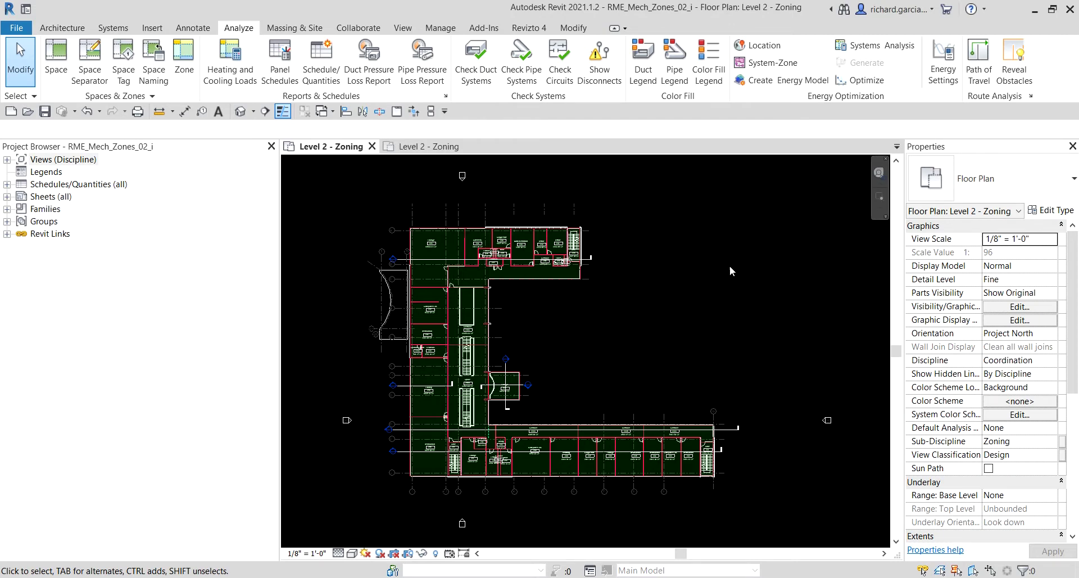
# Open the System Browser and dock it together with the Project Browser as switchable palettes.
pyautogui.rightClick(707, 242)
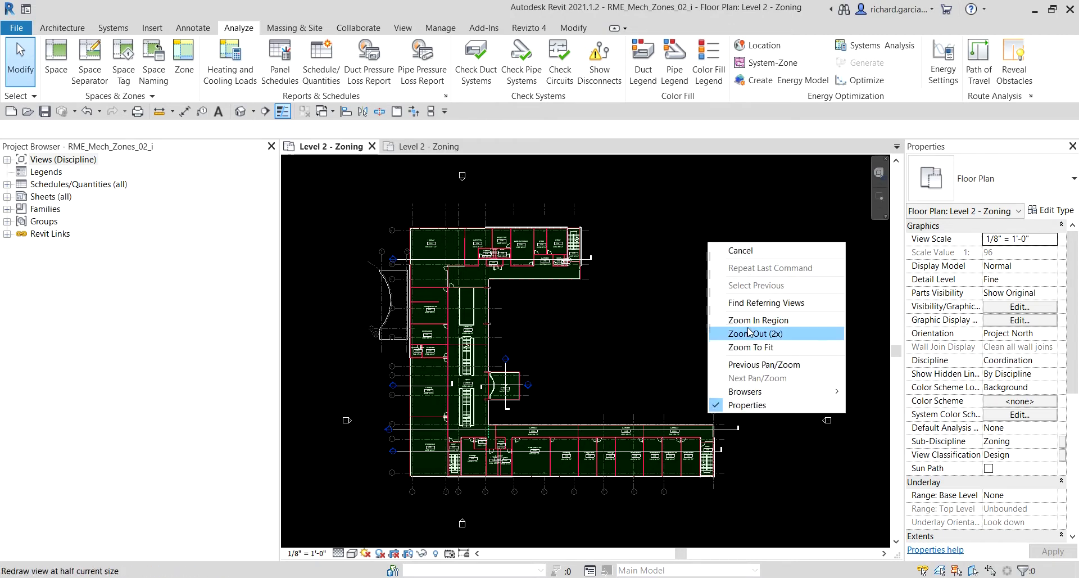
pyautogui.moveTo(748, 398)
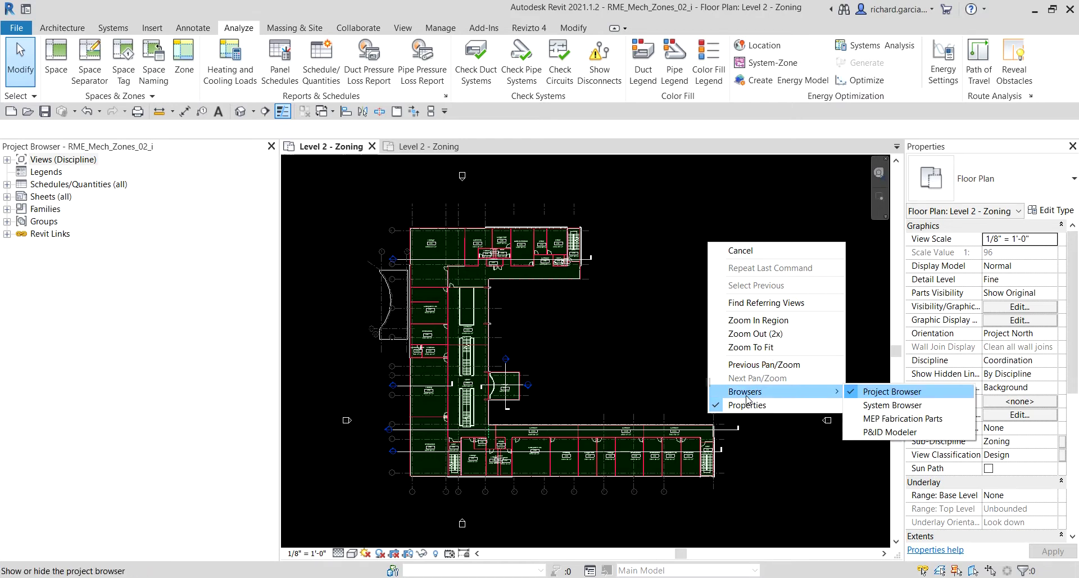
pyautogui.click(880, 408)
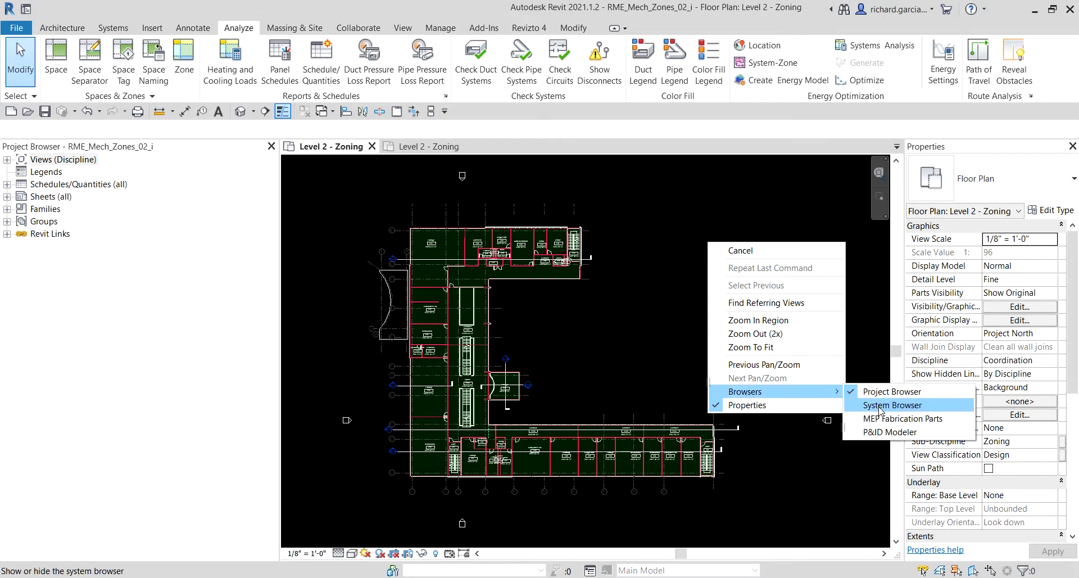
pyautogui.click(880, 409)
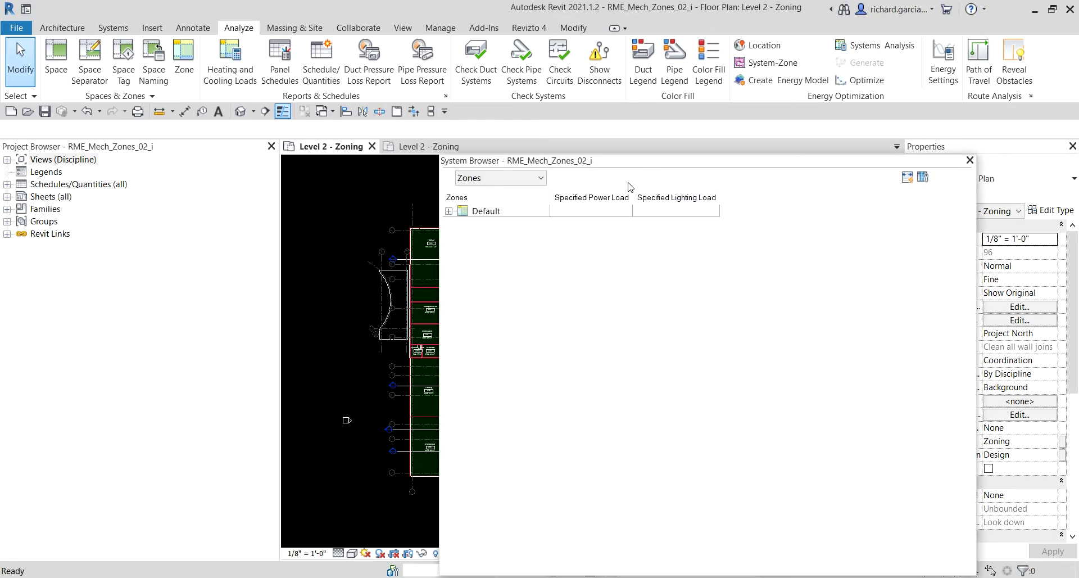
pyautogui.moveTo(632, 163); pyautogui.dragTo(128, 151)
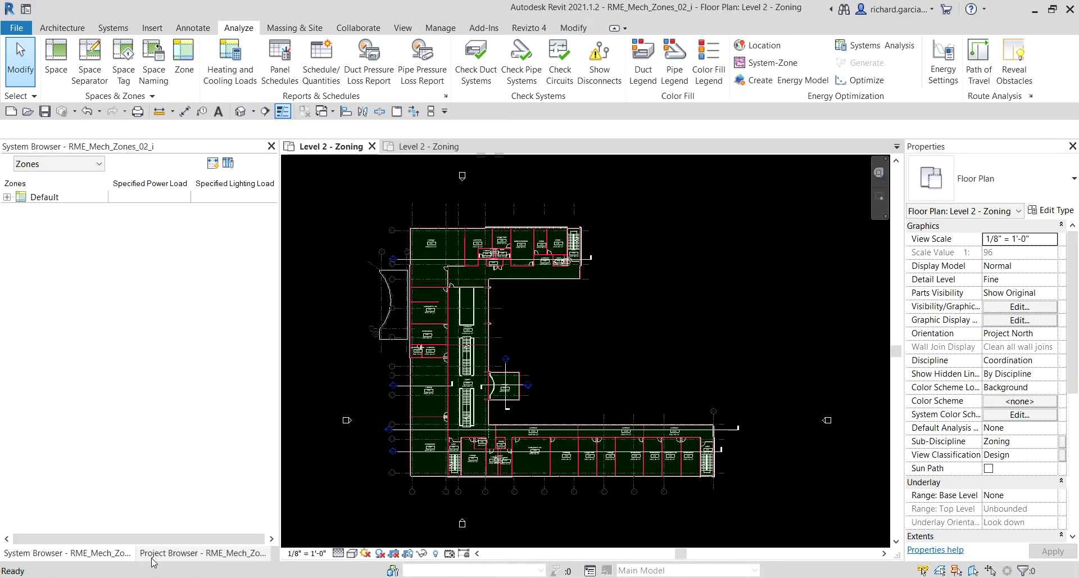
pyautogui.click(180, 553)
pyautogui.click(100, 555)
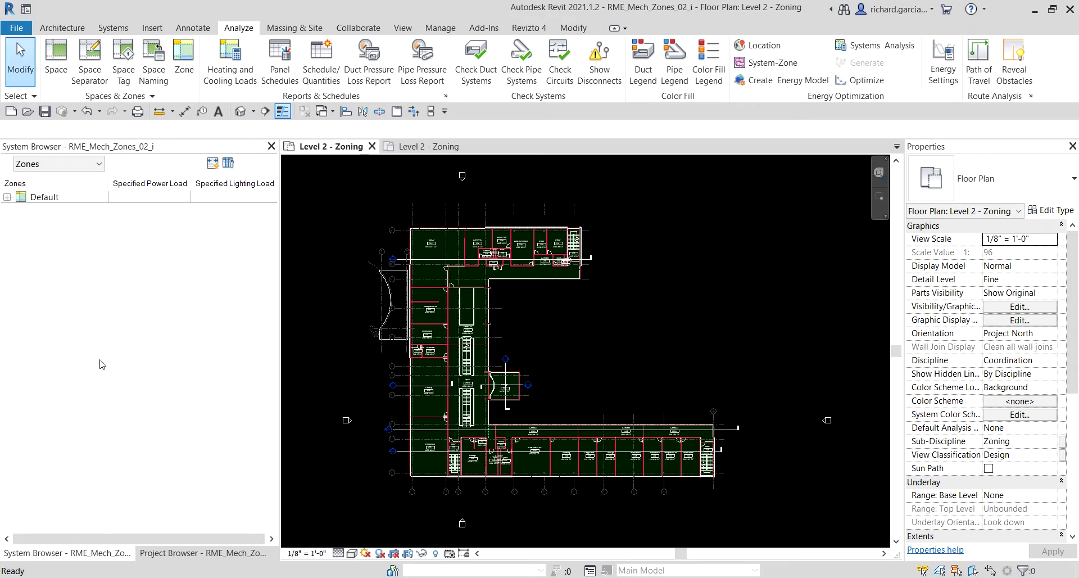
# List the model by Zones, expand the Default zone and inspect the properties of the zone and its 103 Instruction space.
pyautogui.click(33, 166)
pyautogui.click(35, 166)
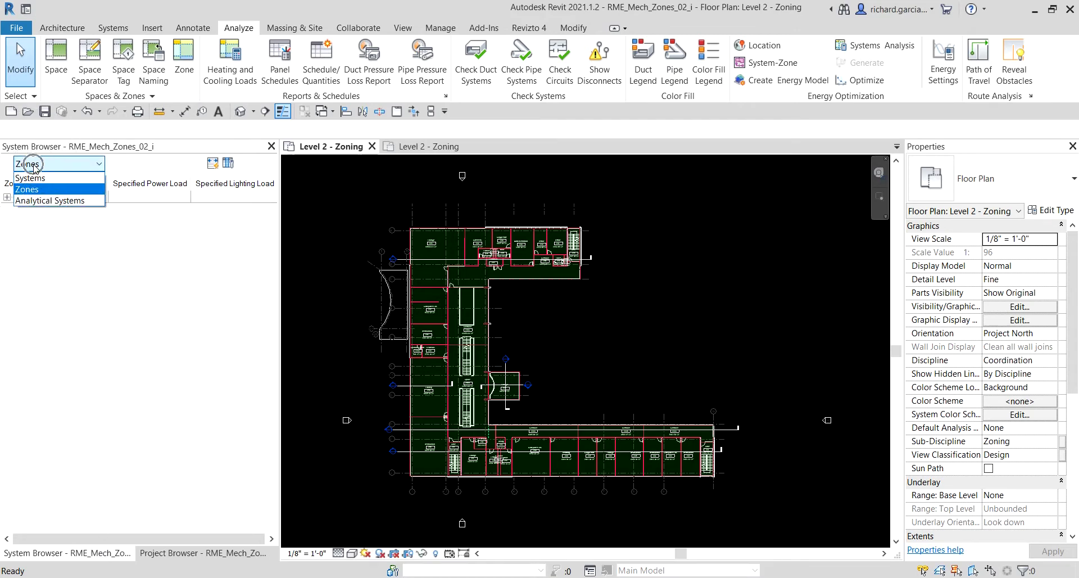
pyautogui.click(32, 193)
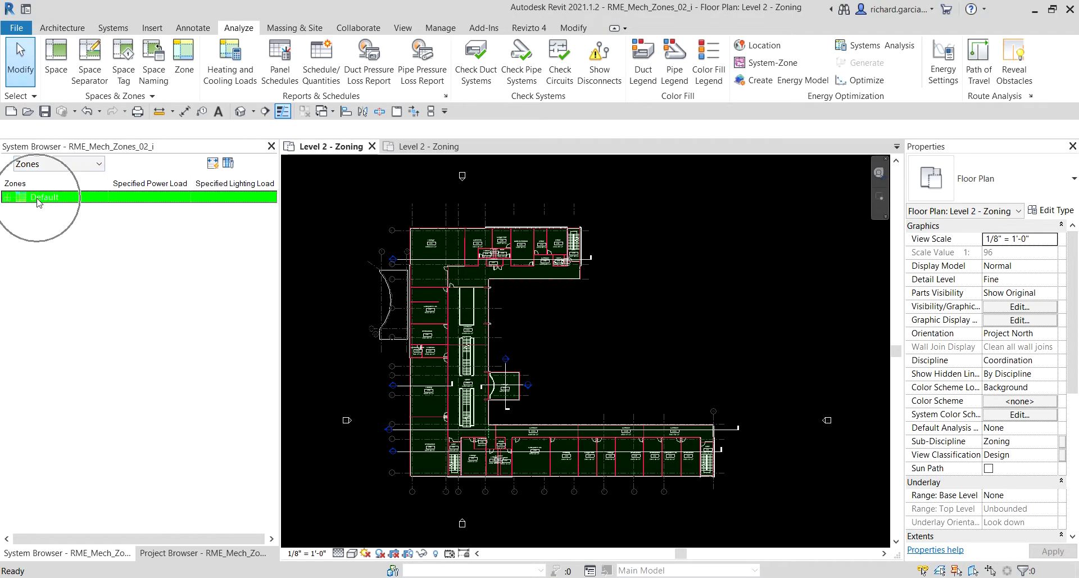
pyautogui.click(7, 197)
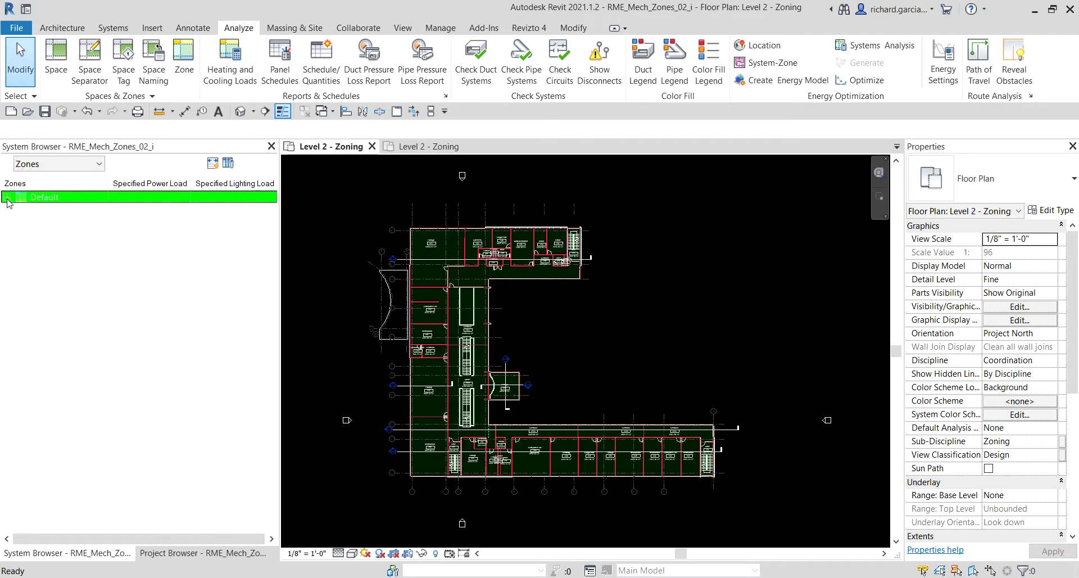
pyautogui.click(71, 222)
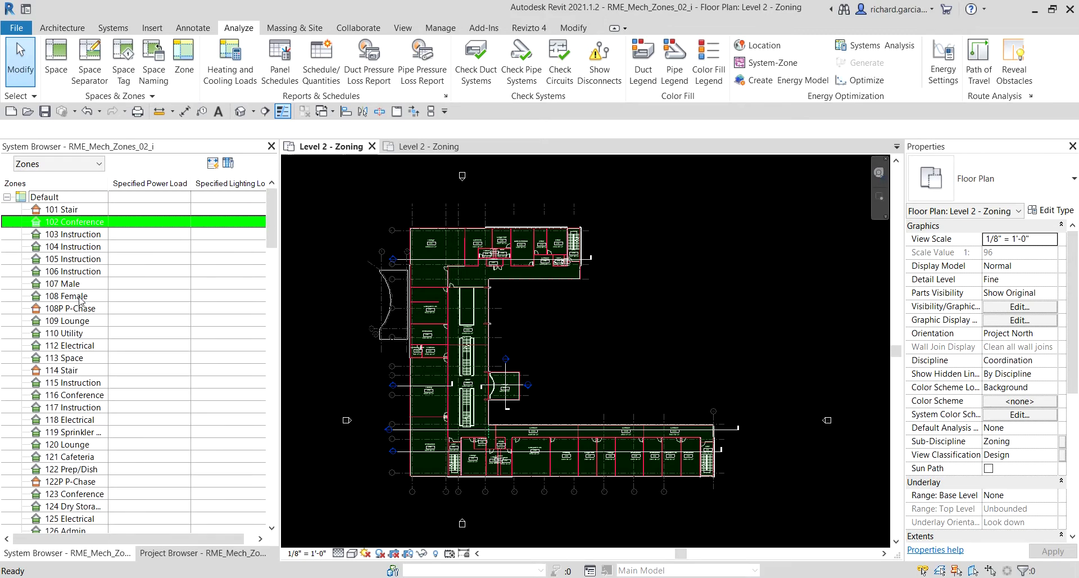
pyautogui.click(73, 445)
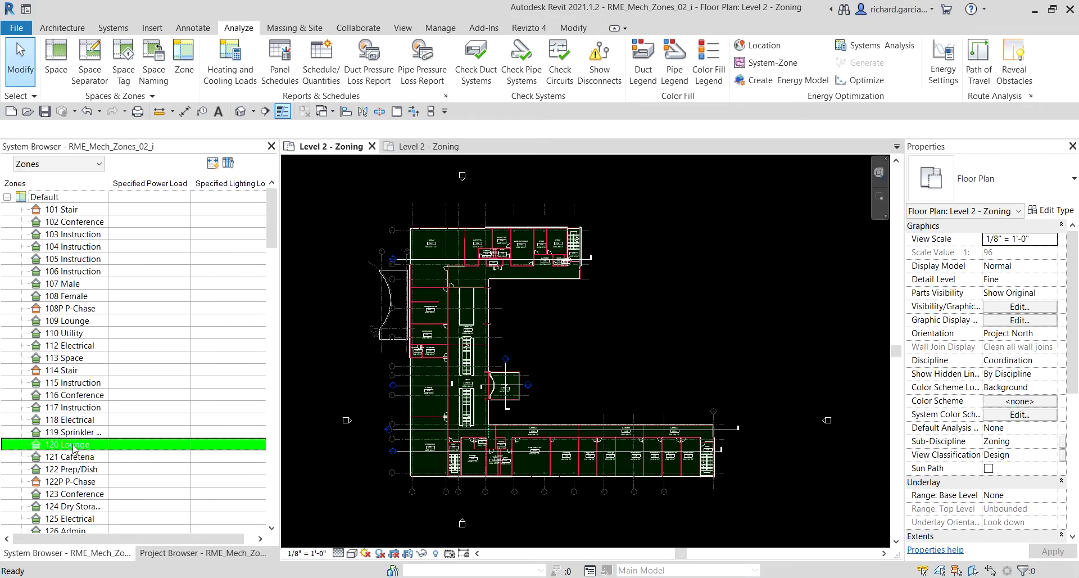
pyautogui.click(59, 198)
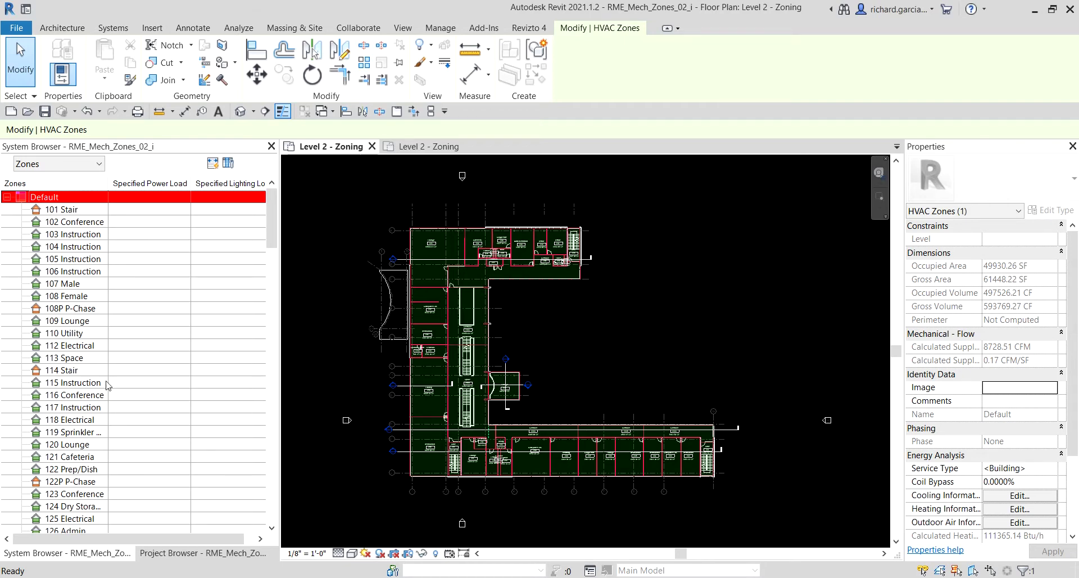
pyautogui.click(61, 235)
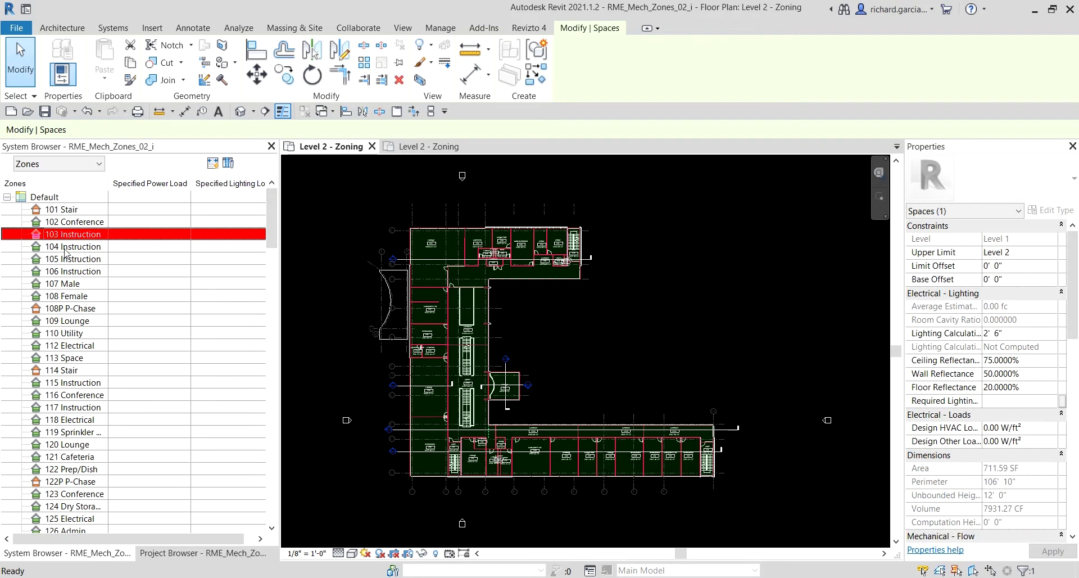
# Show space 104 Instruction from the zone list in a plan view, allowing the closed views to be searched.
pyautogui.click(65, 248)
pyautogui.rightClick(66, 254)
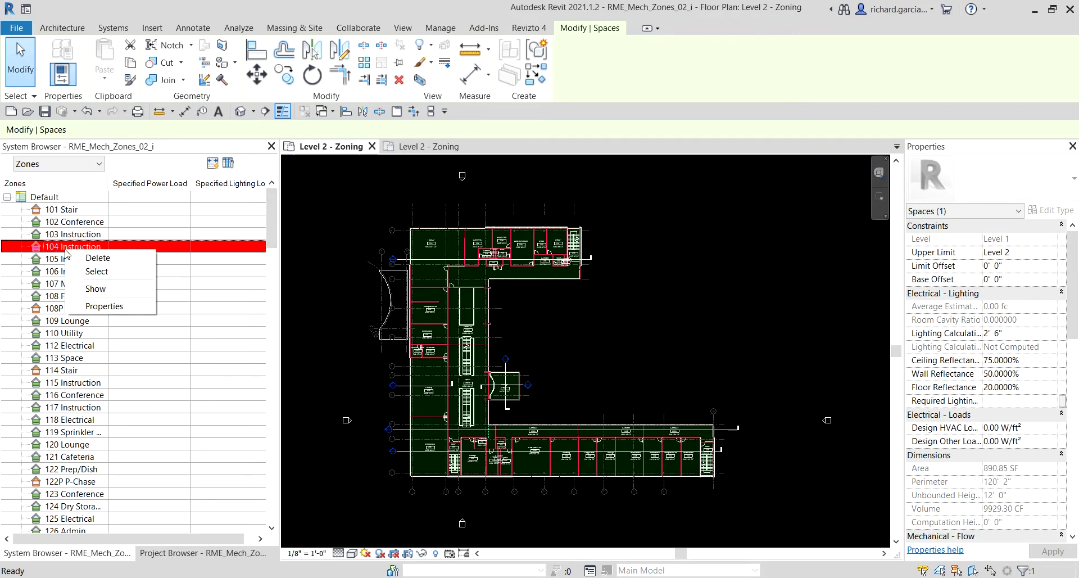
pyautogui.click(46, 198)
pyautogui.click(100, 289)
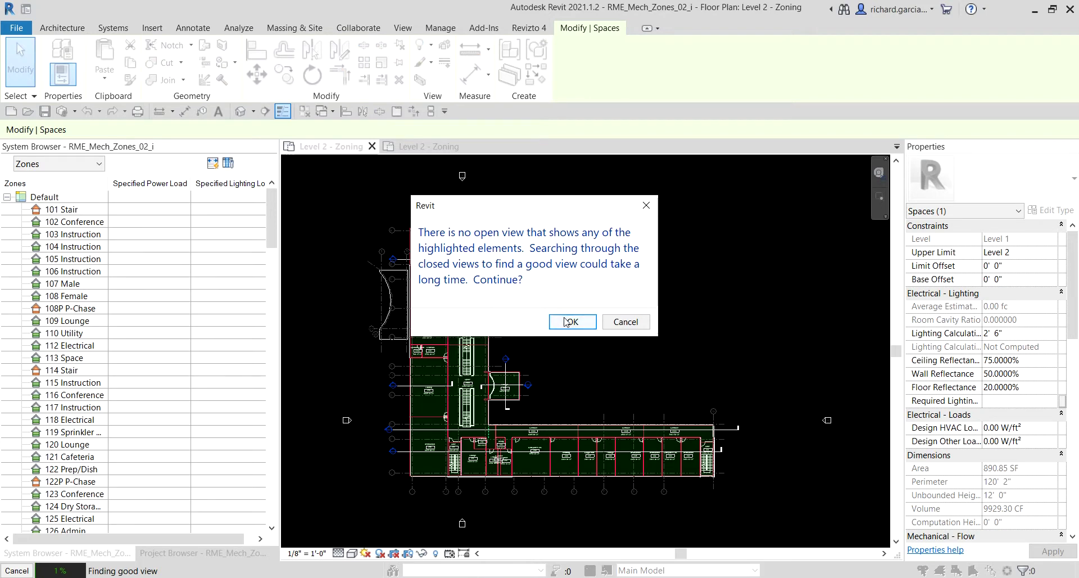
pyautogui.click(572, 322)
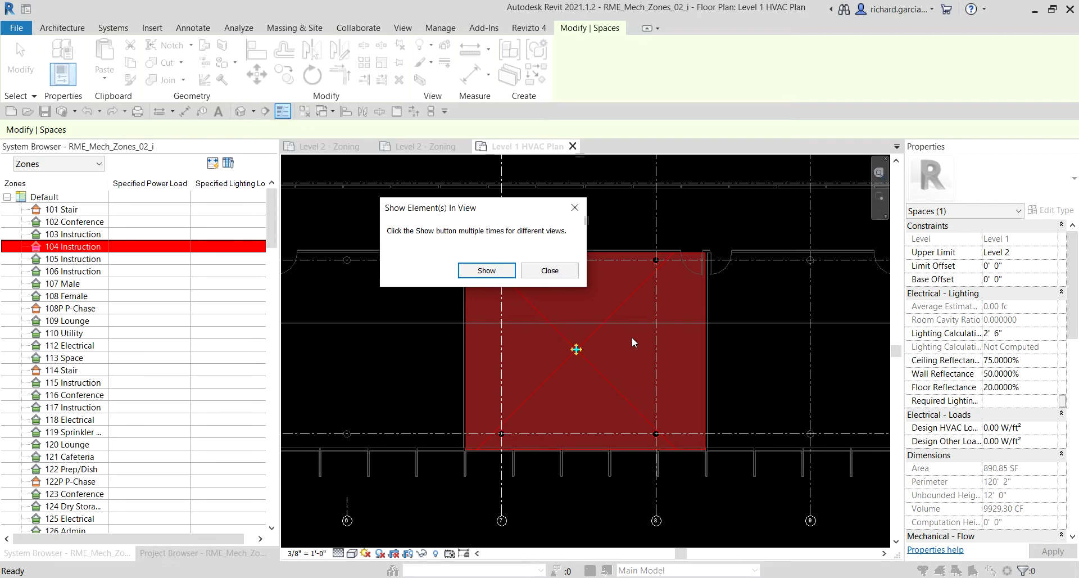
pyautogui.click(559, 273)
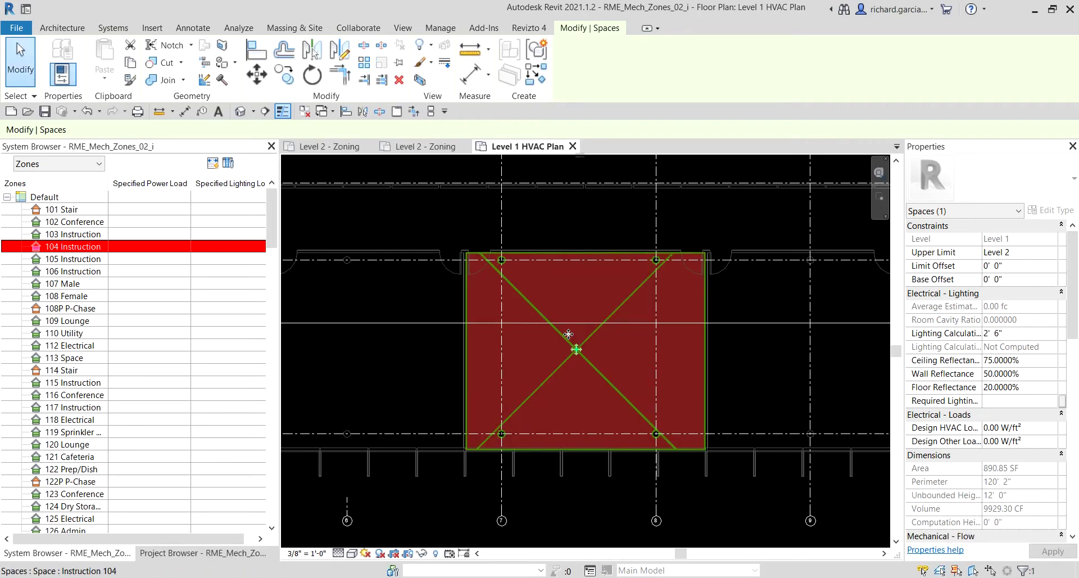
# Check where space 104 Instruction sits in the whole plan, and highlight space 110 Utility from the zone list.
pyautogui.scroll(-10, 579, 348)
pyautogui.click(579, 349)
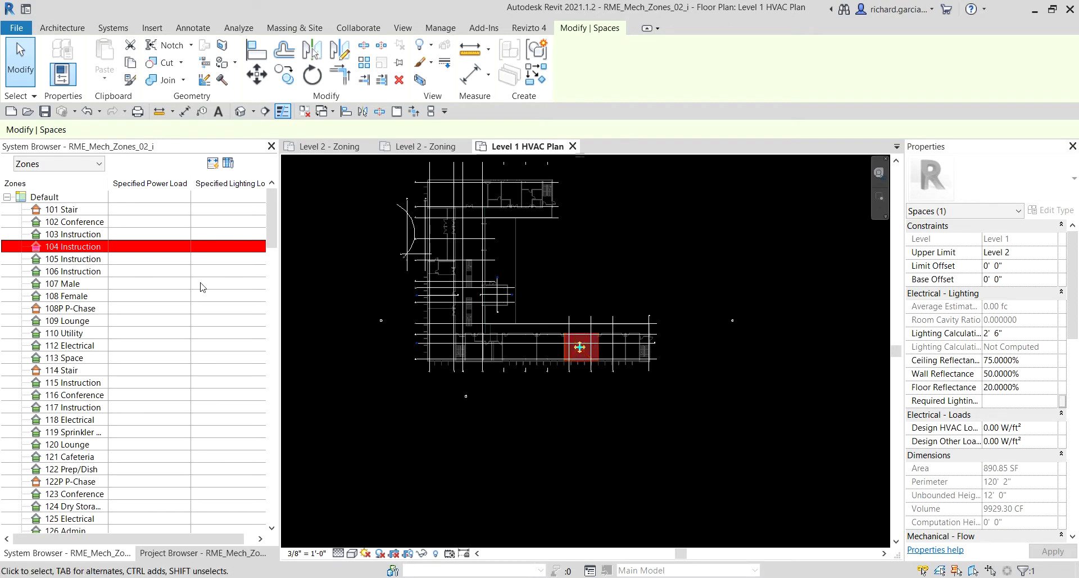
pyautogui.click(81, 336)
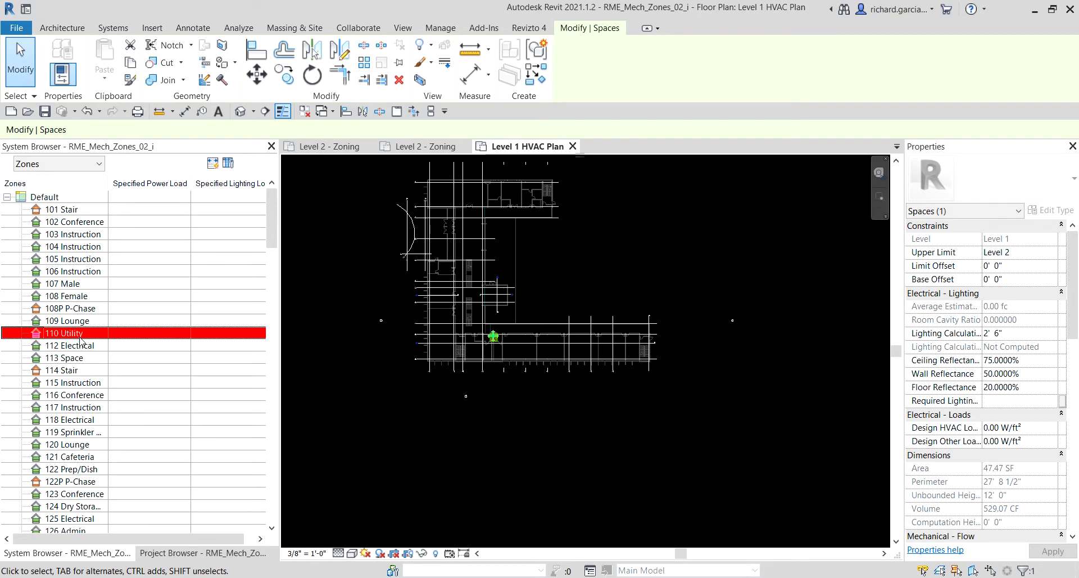
# Expand the Design views in the Project Browser and search it for "zoning" to locate the zoning floor plans.
pyautogui.click(167, 554)
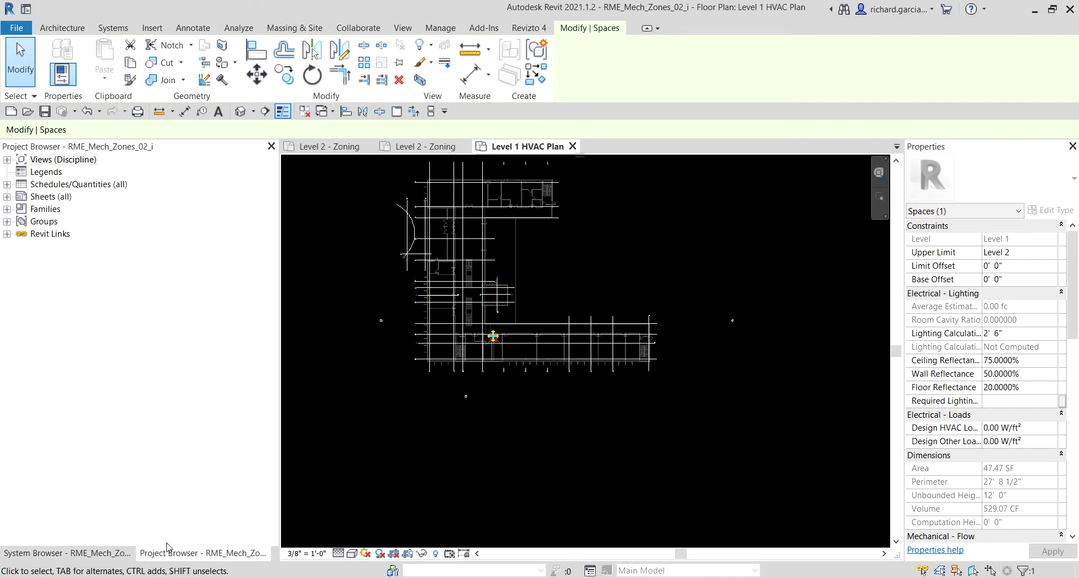
pyautogui.click(7, 161)
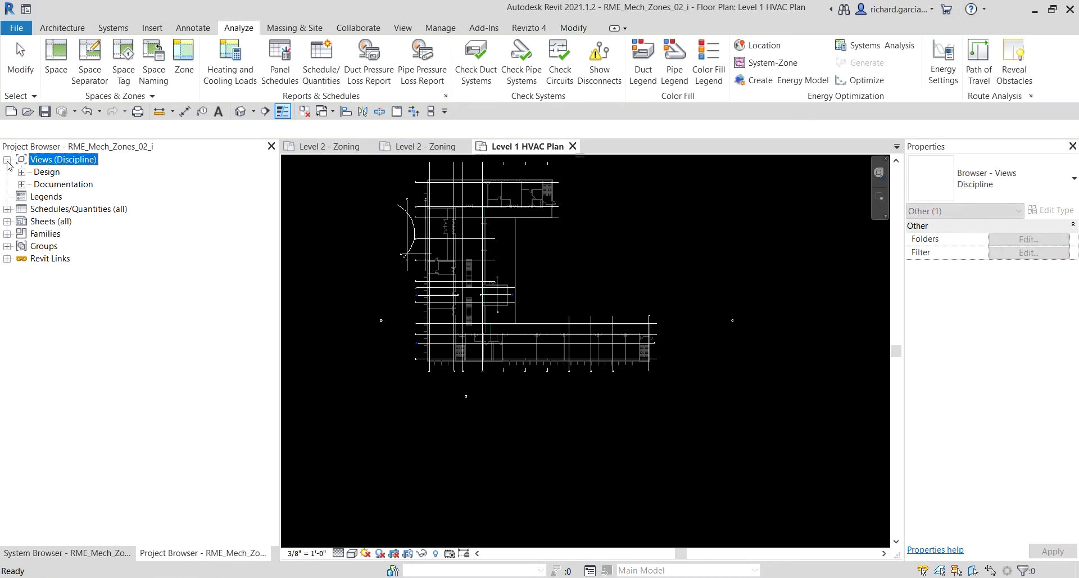
pyautogui.click(22, 172)
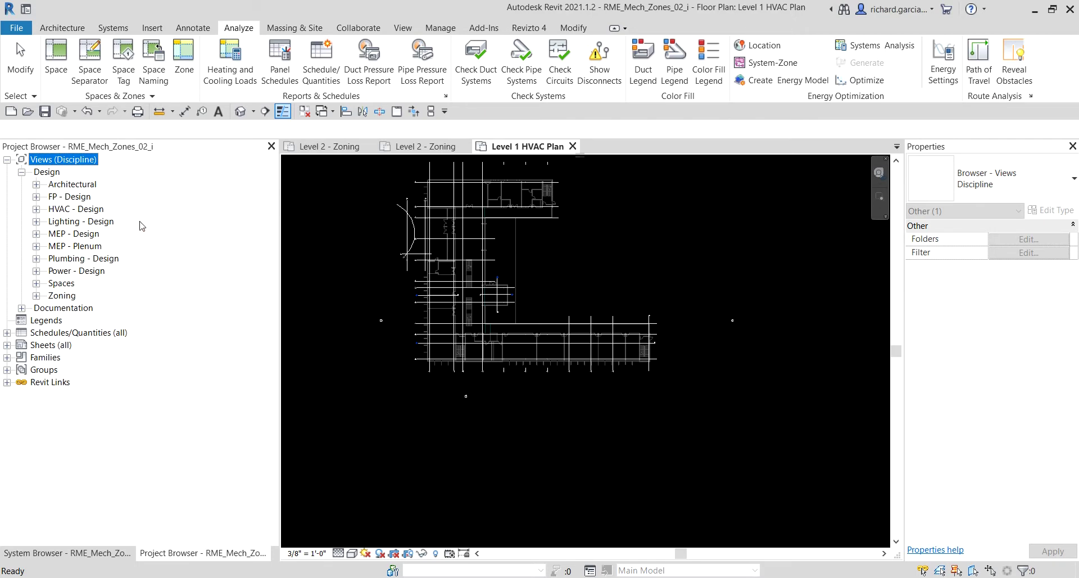
pyautogui.rightClick(181, 184)
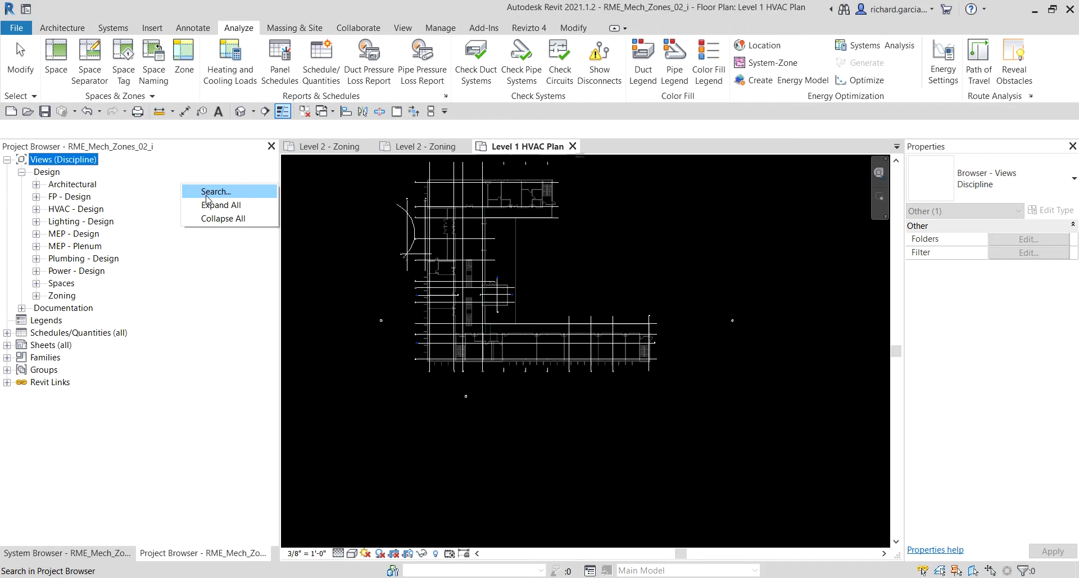
pyautogui.click(206, 192)
pyautogui.write('zoning')
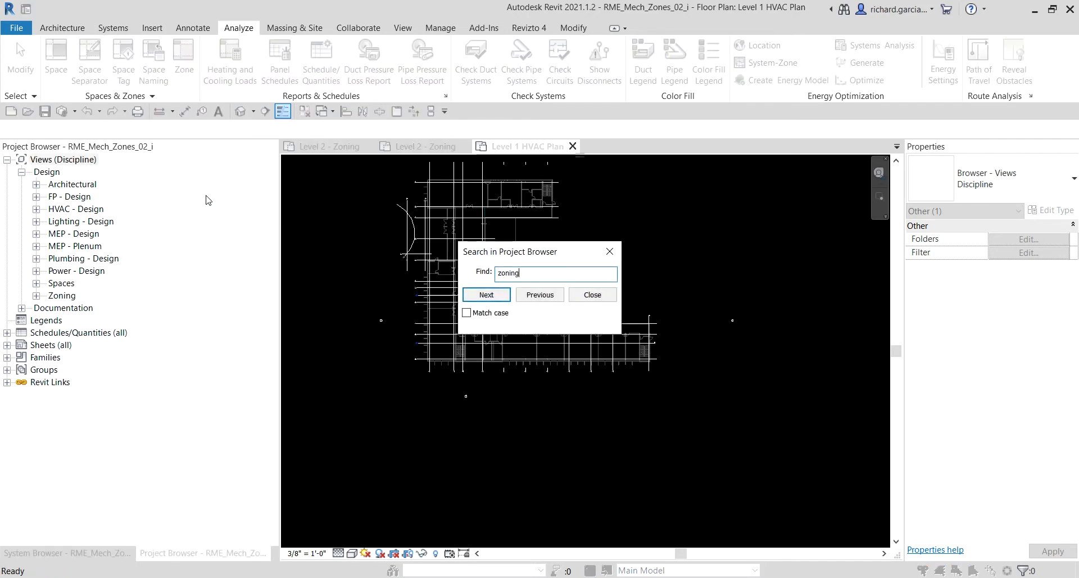
pyautogui.press('Return')
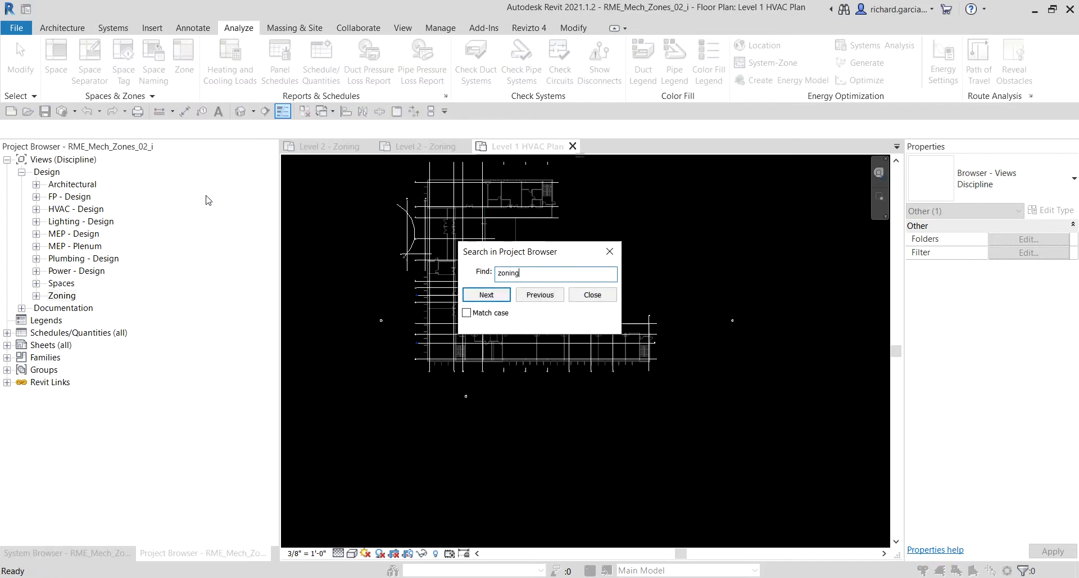
pyautogui.press('Return')
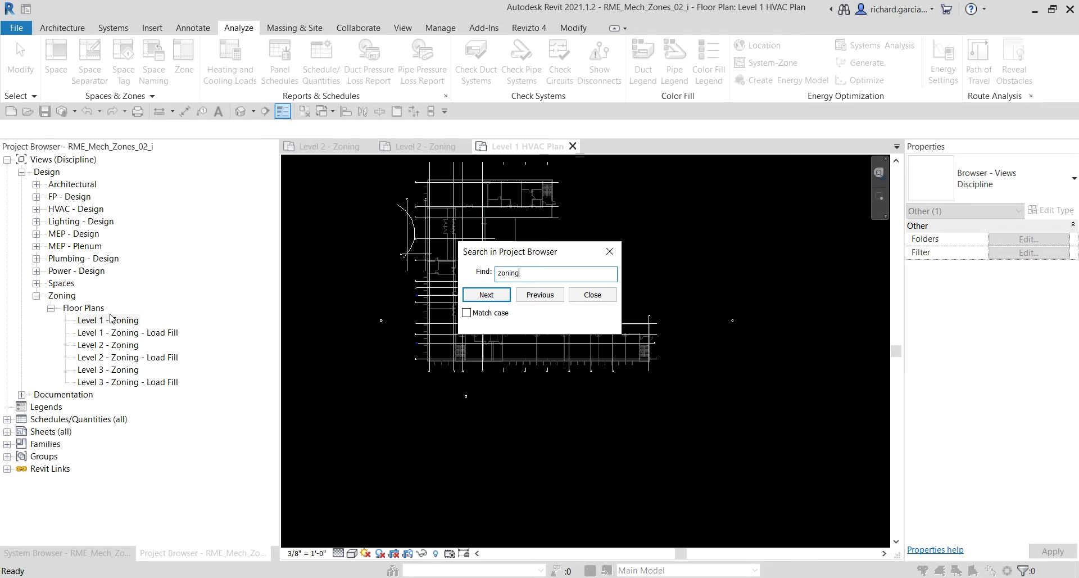
pyautogui.click(126, 348)
pyautogui.click(592, 295)
# Open the Level 2 - Zoning floor plan.
pyautogui.click(122, 346)
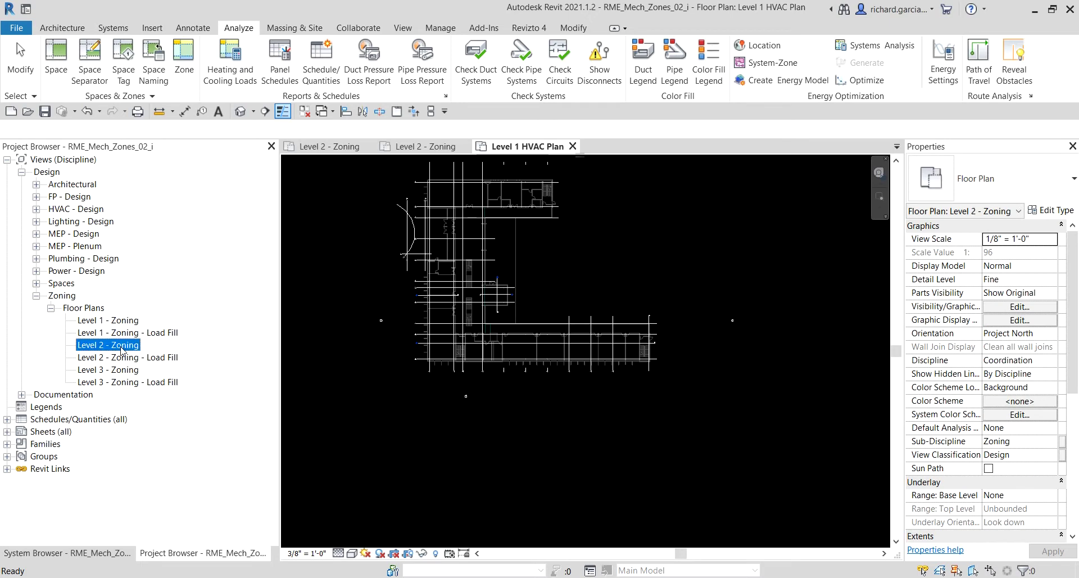
pyautogui.doubleClick(122, 347)
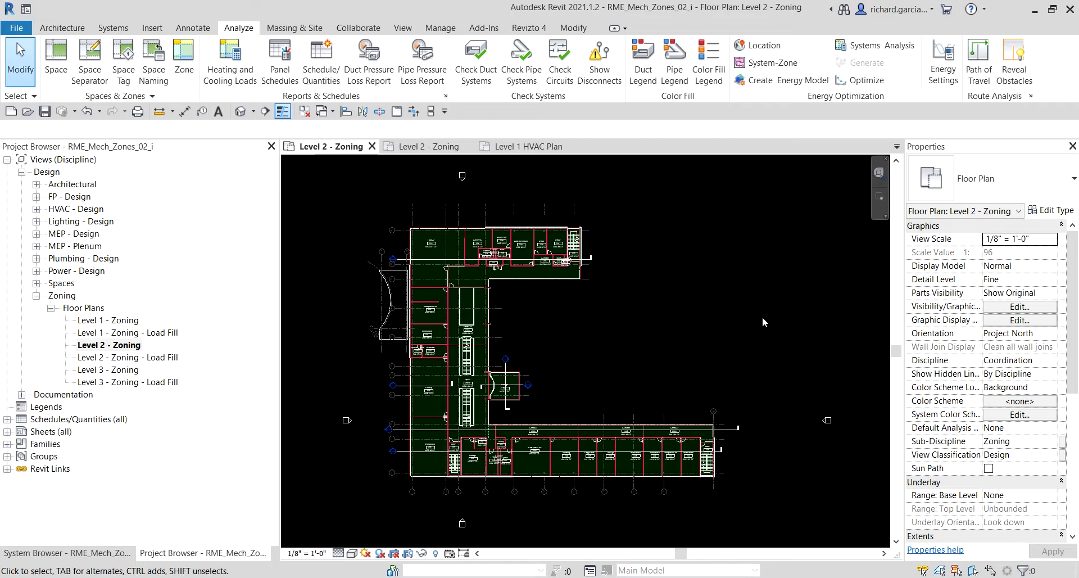
pyautogui.hotkey('ctrl', 'z')
pyautogui.doubleClick(124, 353)
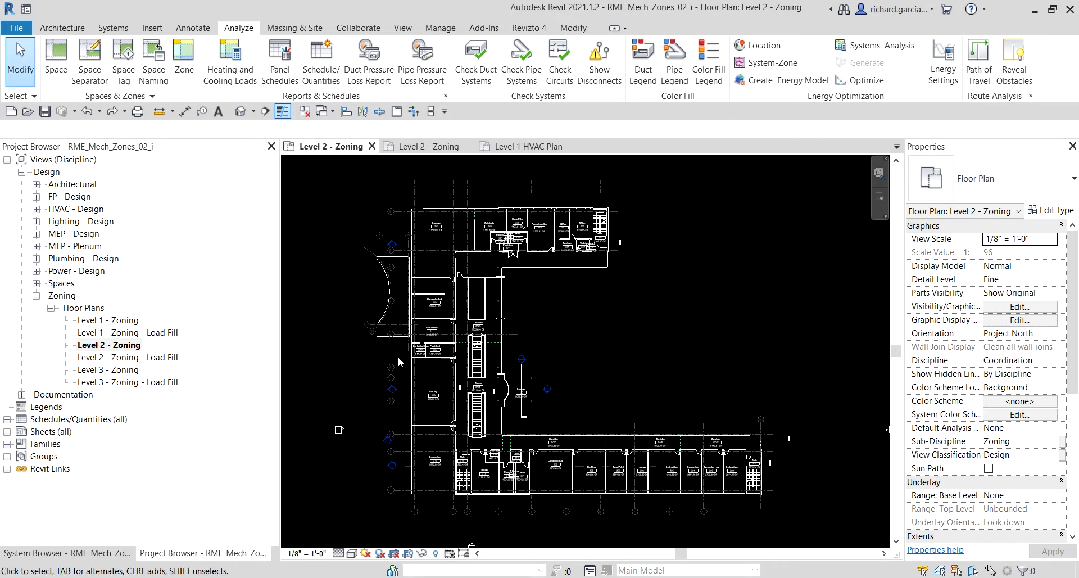
# Create a new zone on Level 2 and add the Computer Lab 222 and Instruction 221 spaces to it.
pyautogui.scroll(3, 398, 356)
pyautogui.scroll(2, 419, 340)
pyautogui.scroll(2, 422, 336)
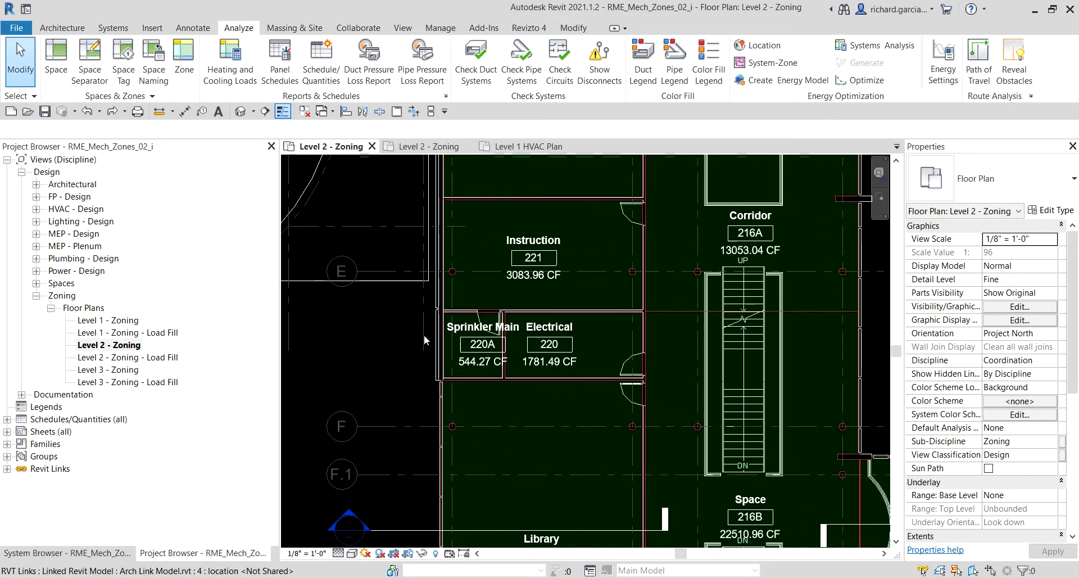
pyautogui.scroll(-1, 538, 289)
pyautogui.moveTo(538, 289); pyautogui.dragTo(549, 311, button='middle')
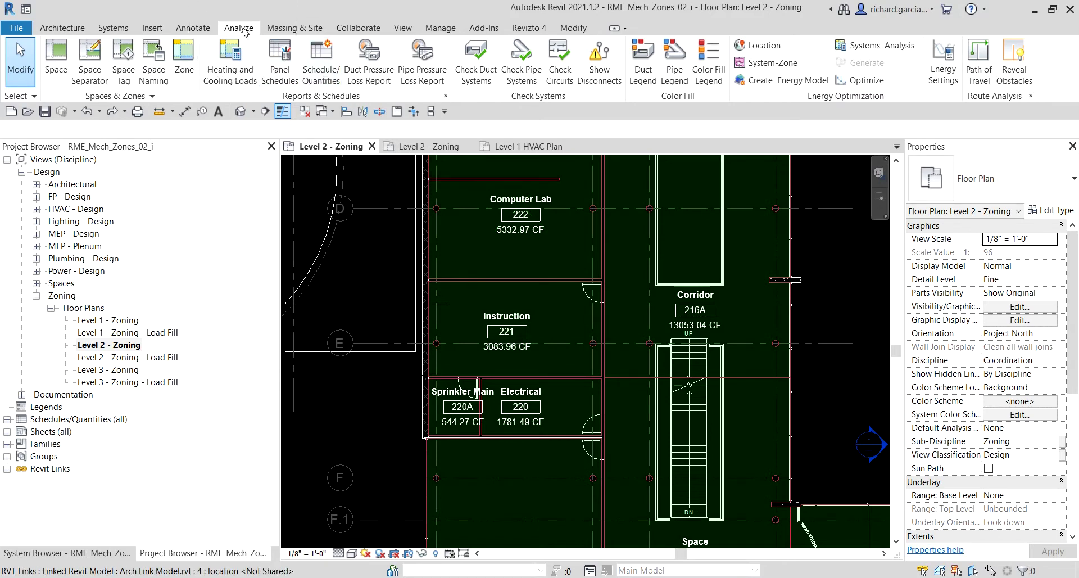
pyautogui.click(184, 62)
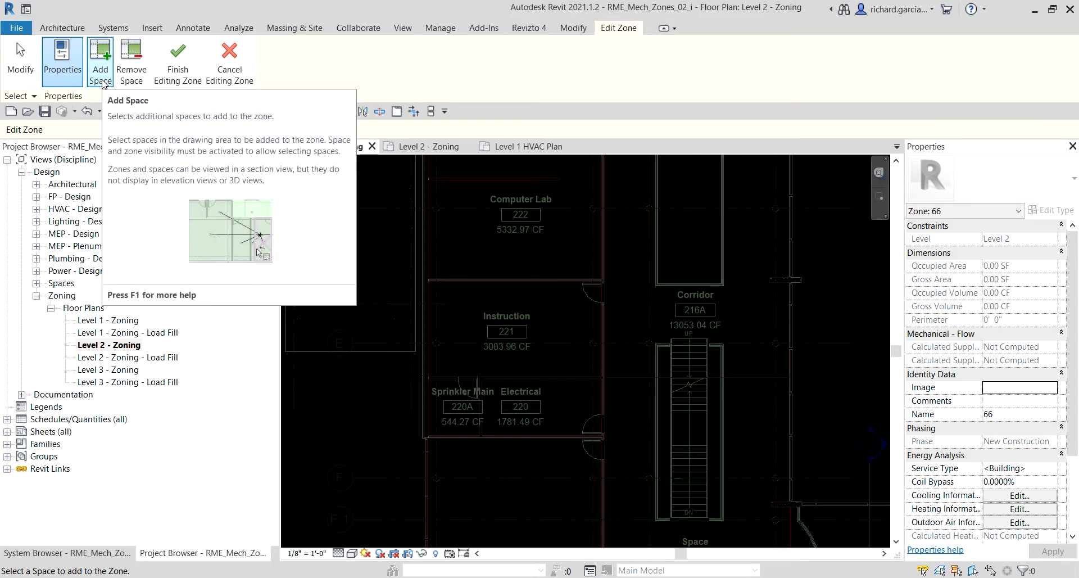
pyautogui.moveTo(557, 272); pyautogui.dragTo(536, 393, button='middle')
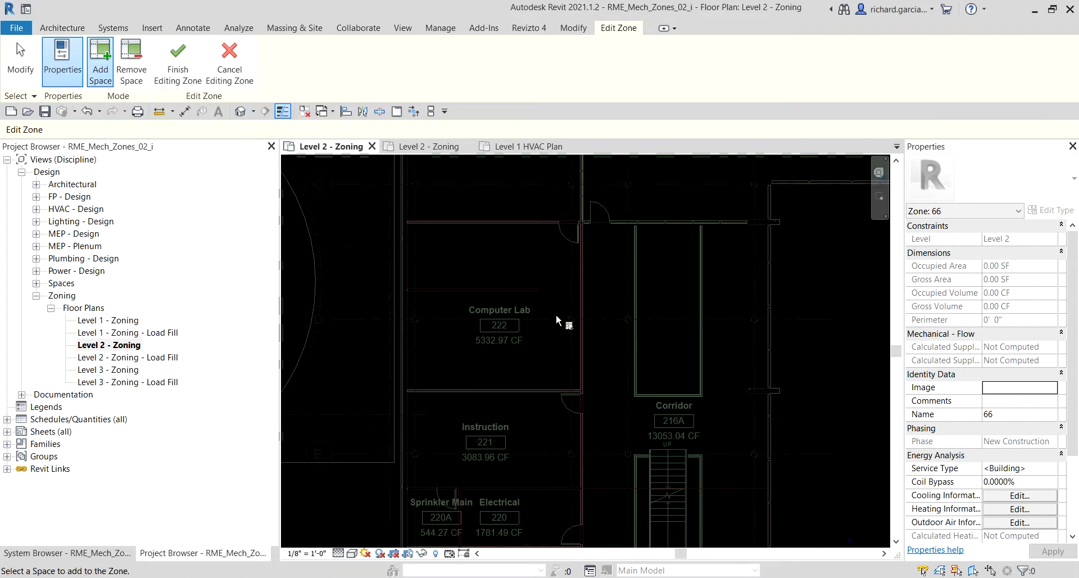
pyautogui.click(534, 350)
pyautogui.moveTo(551, 361); pyautogui.dragTo(559, 273, button='middle')
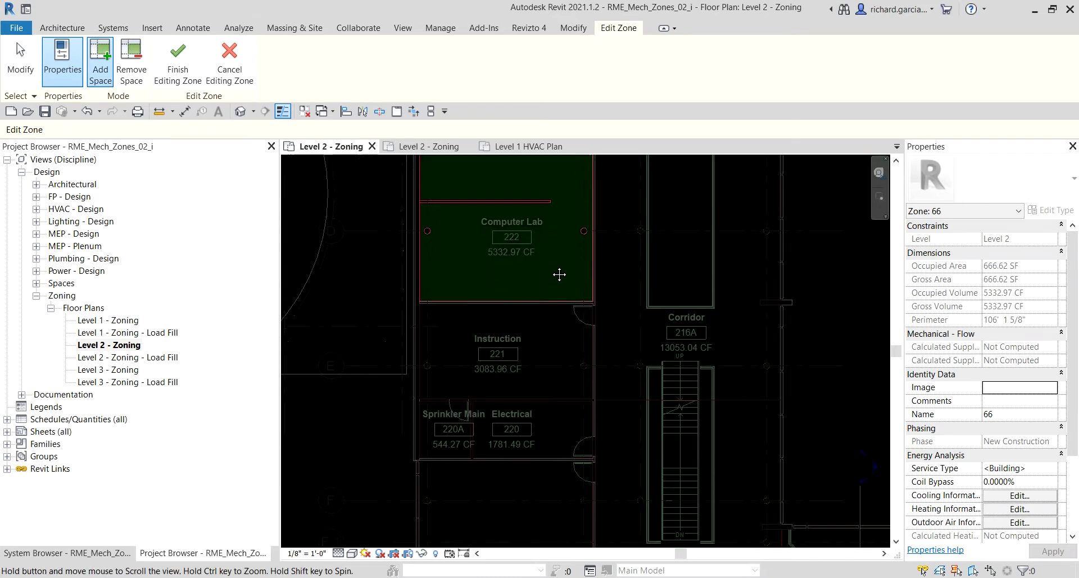
pyautogui.click(533, 377)
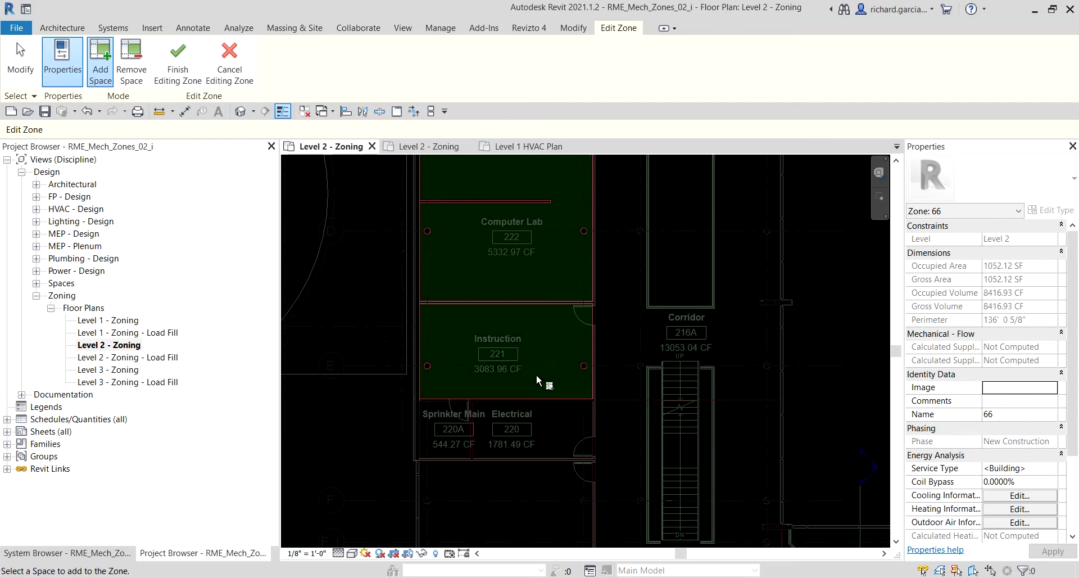
pyautogui.moveTo(536, 374); pyautogui.dragTo(558, 307, button='middle')
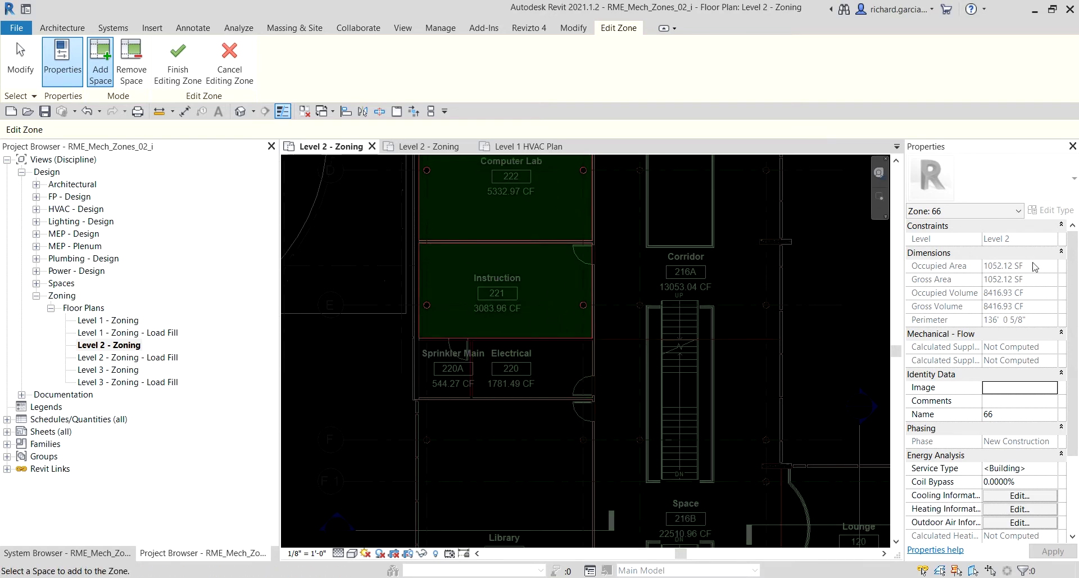
# Add the Electrical 220 space to the new zone and finish editing the zone.
pyautogui.click(953, 257)
pyautogui.moveTo(553, 281); pyautogui.dragTo(547, 311, button='middle')
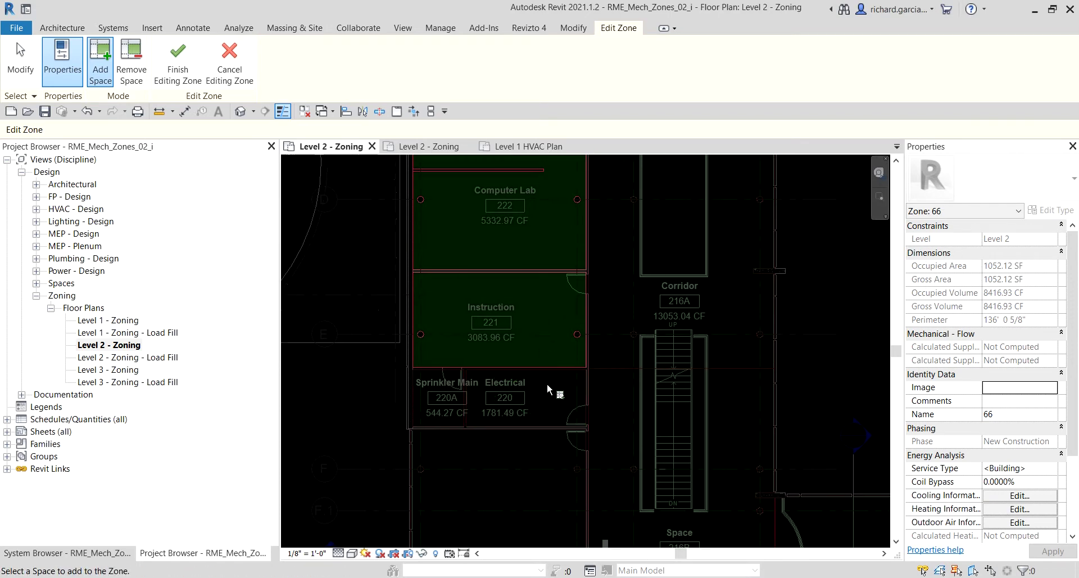
pyautogui.click(536, 421)
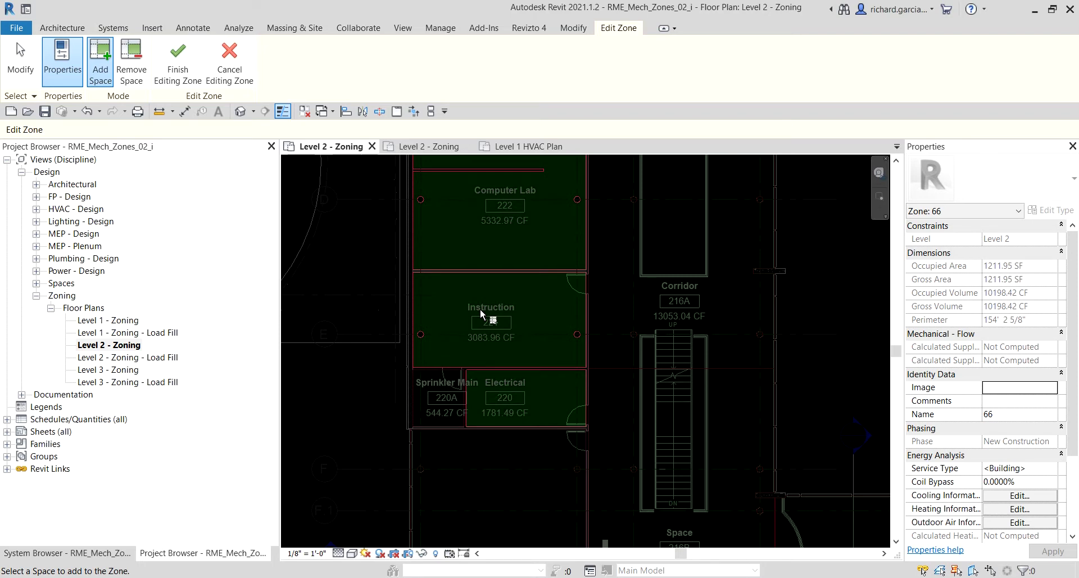
pyautogui.click(177, 66)
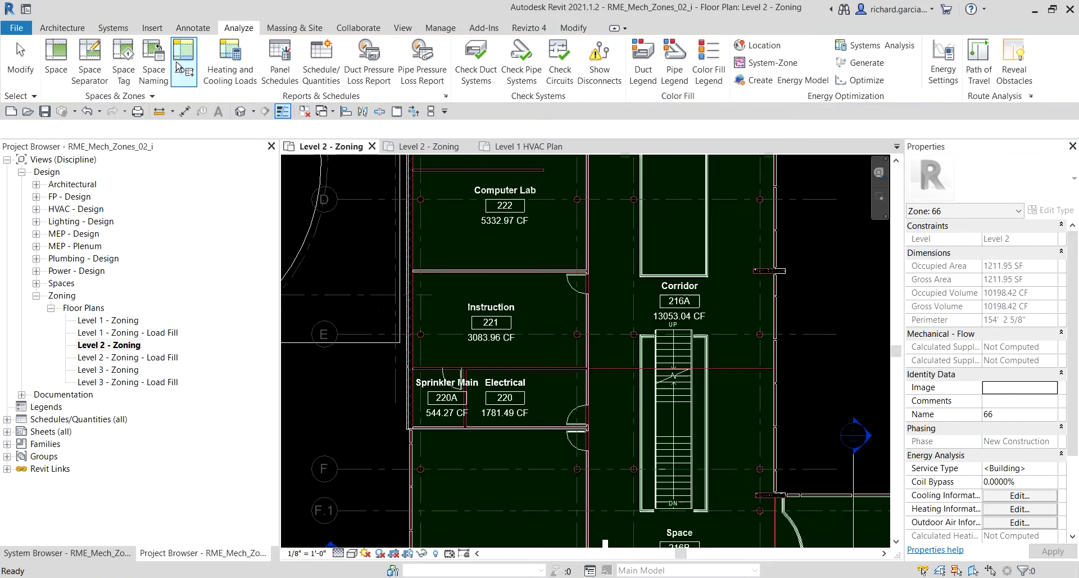
# Turn on the HVAC Zones model category in the visibility/graphic overrides of the Level 2 - Zoning plan.
pyautogui.scroll(-2, 349, 296)
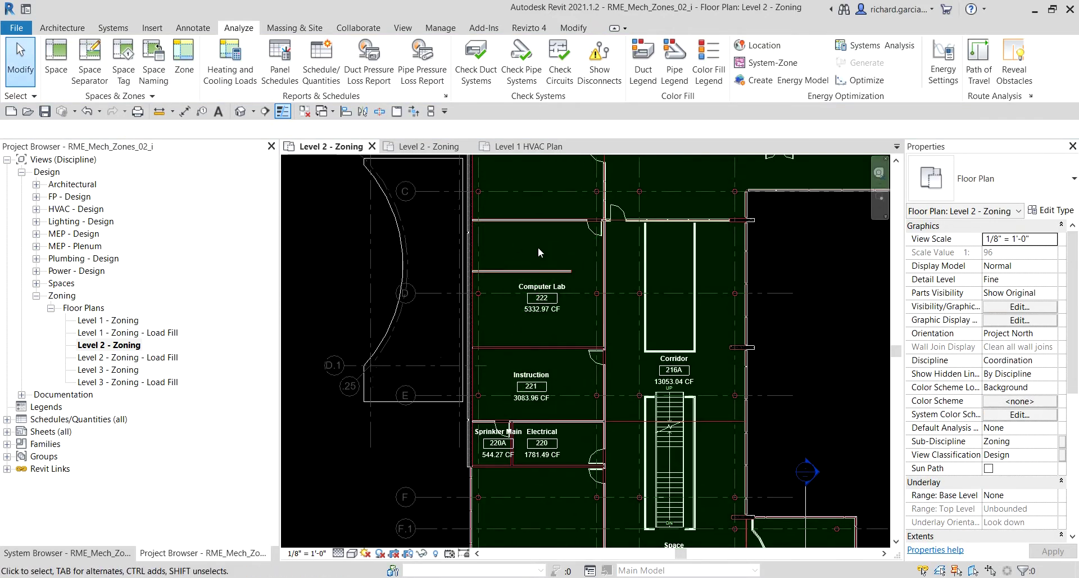
pyautogui.scroll(2, 483, 237)
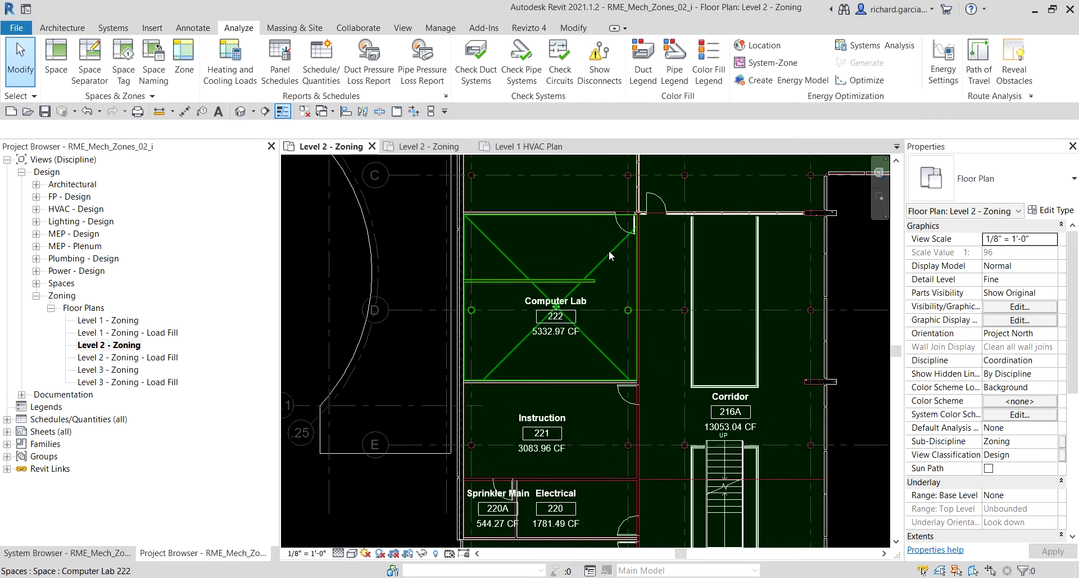
pyautogui.scroll(-2, 541, 250)
pyautogui.moveTo(575, 378); pyautogui.dragTo(582, 374, button='middle')
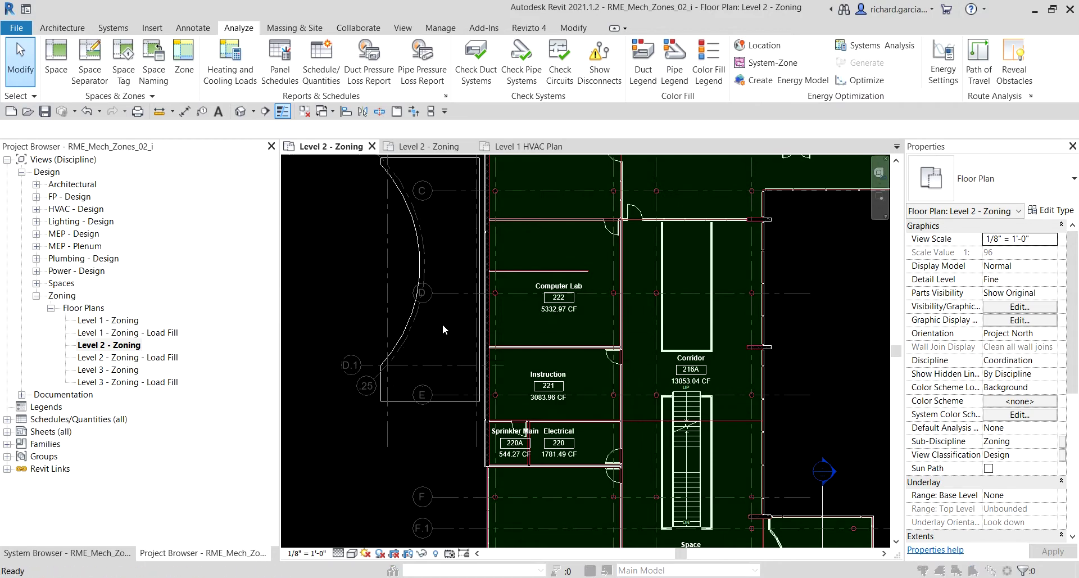
pyautogui.press('v')
pyautogui.press('g')
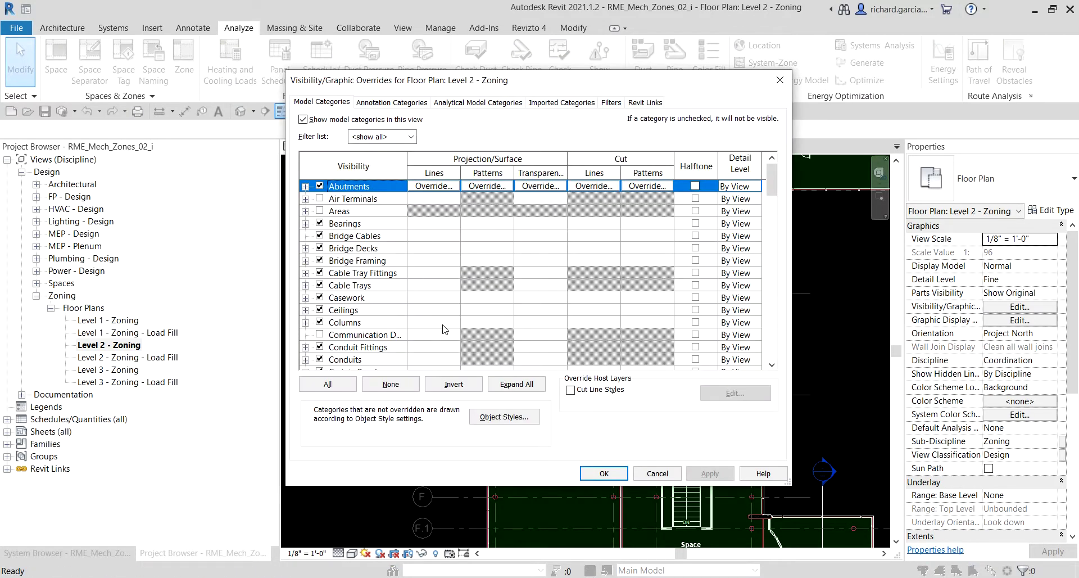
pyautogui.click(359, 279)
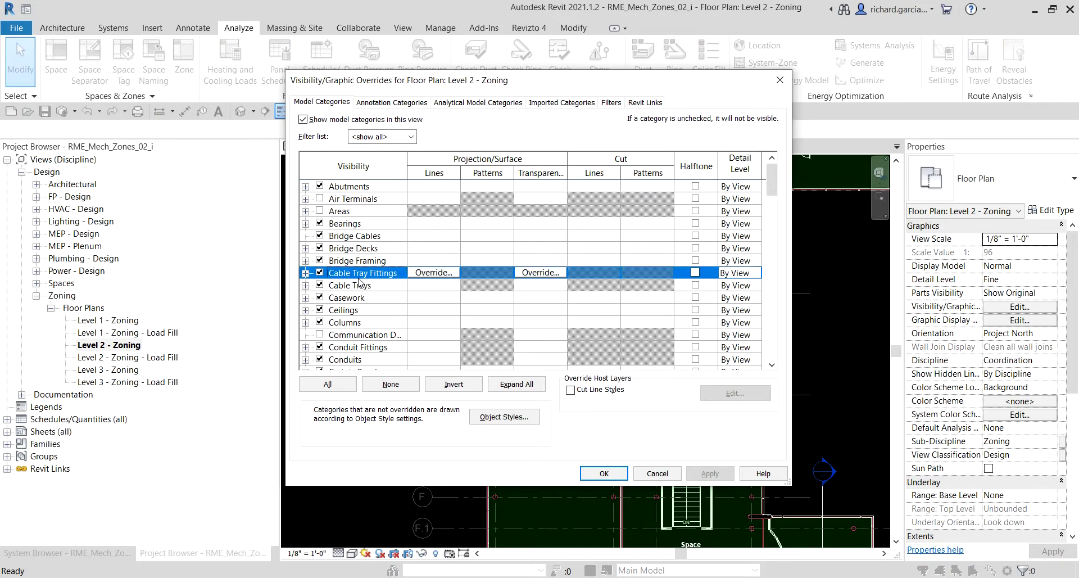
pyautogui.press('h')
pyautogui.scroll(-1, 360, 281)
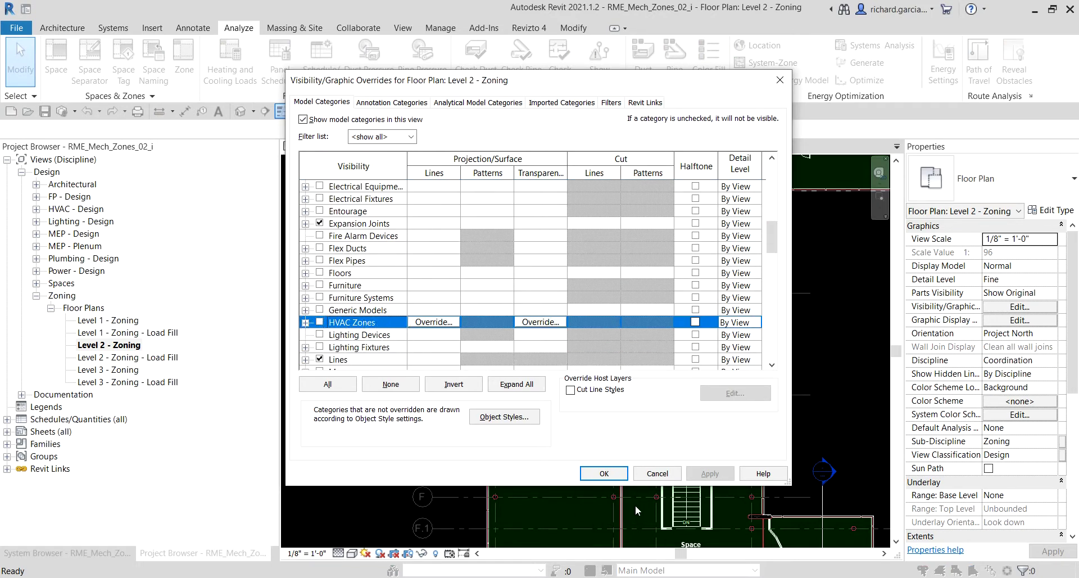
pyautogui.click(353, 324)
pyautogui.click(321, 324)
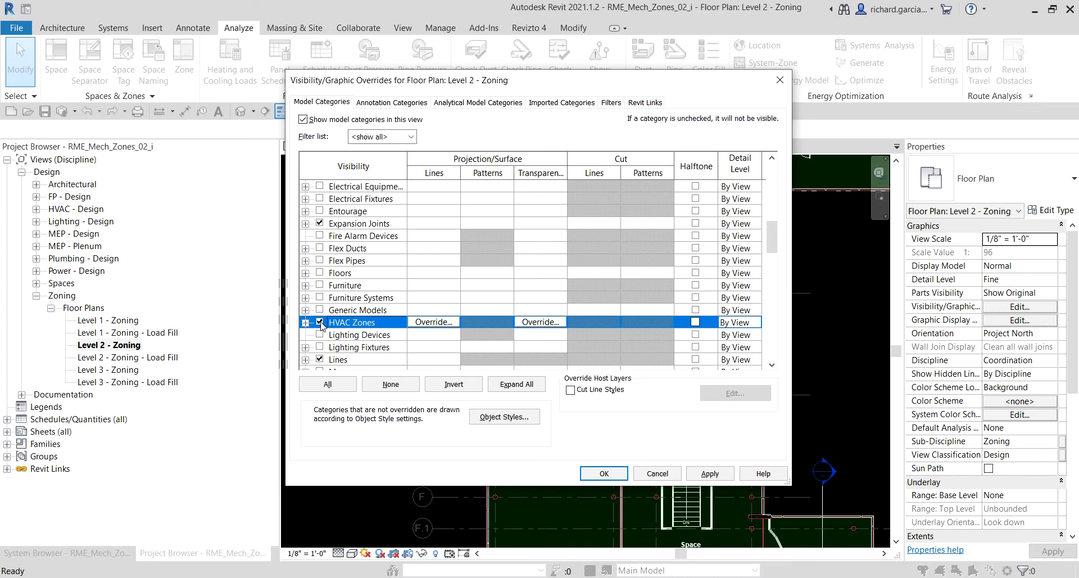
pyautogui.click(602, 474)
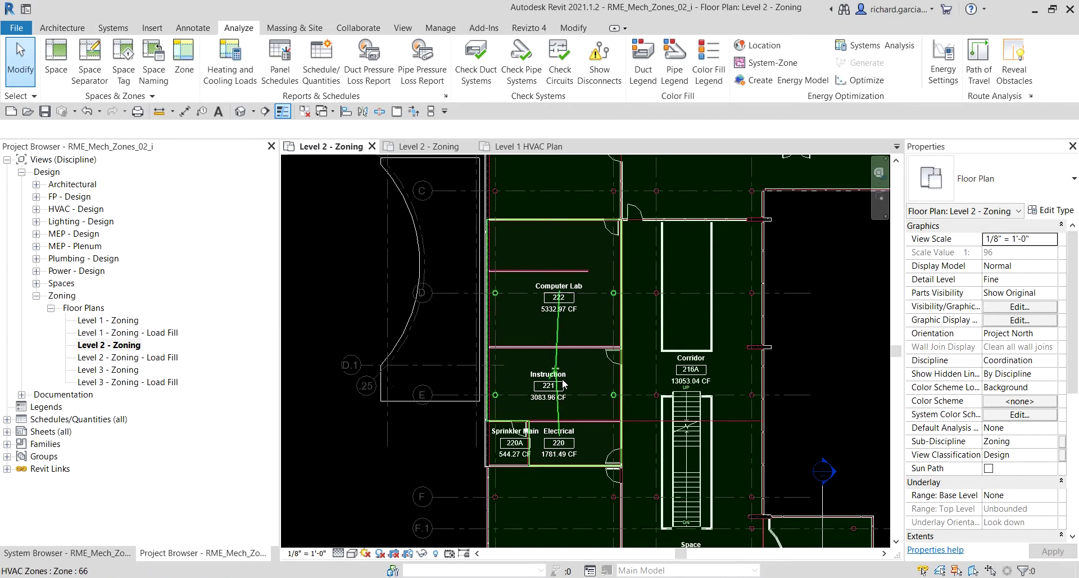
# Move the new zone's centre point out of the Instruction space to the open area just west of the building's exterior wall.
pyautogui.scroll(2, 562, 379)
pyautogui.moveTo(613, 381); pyautogui.dragTo(682, 365, button='middle')
pyautogui.scroll(1, 682, 365)
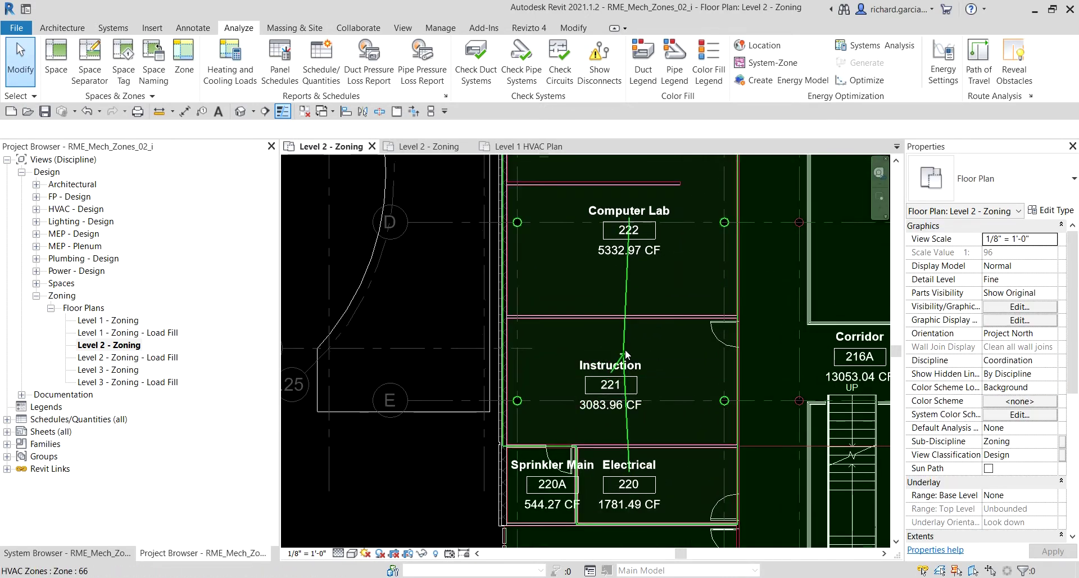
pyautogui.moveTo(625, 358); pyautogui.dragTo(447, 290)
pyautogui.scroll(-2, 403, 442)
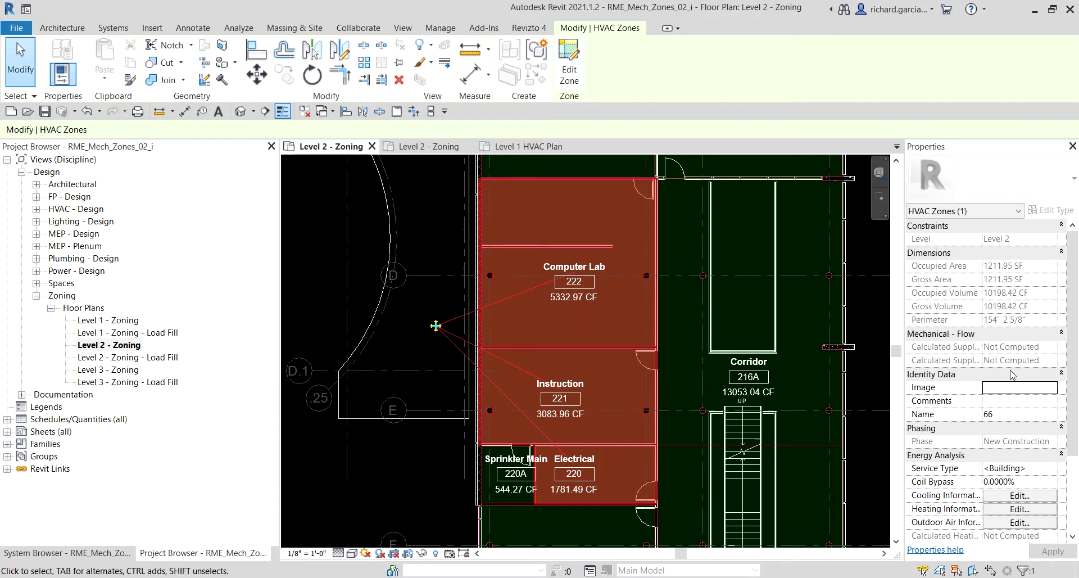
# Rename the zone as "2 - West - Area B" and clear the selection.
pyautogui.click(1009, 416)
pyautogui.write('2 - W')
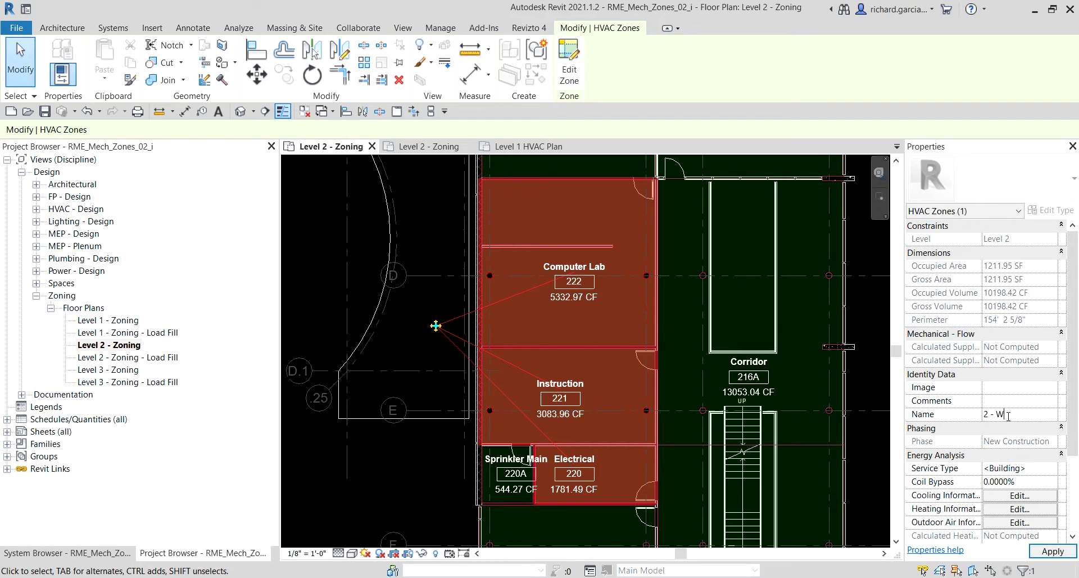
pyautogui.write('est - Area B')
pyautogui.click(1054, 551)
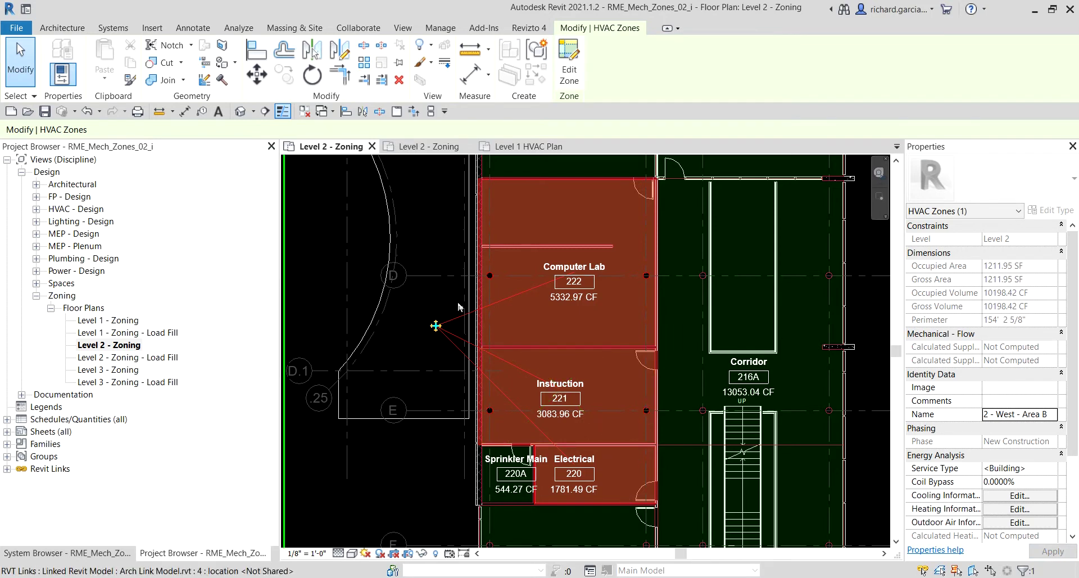
pyautogui.click(322, 231)
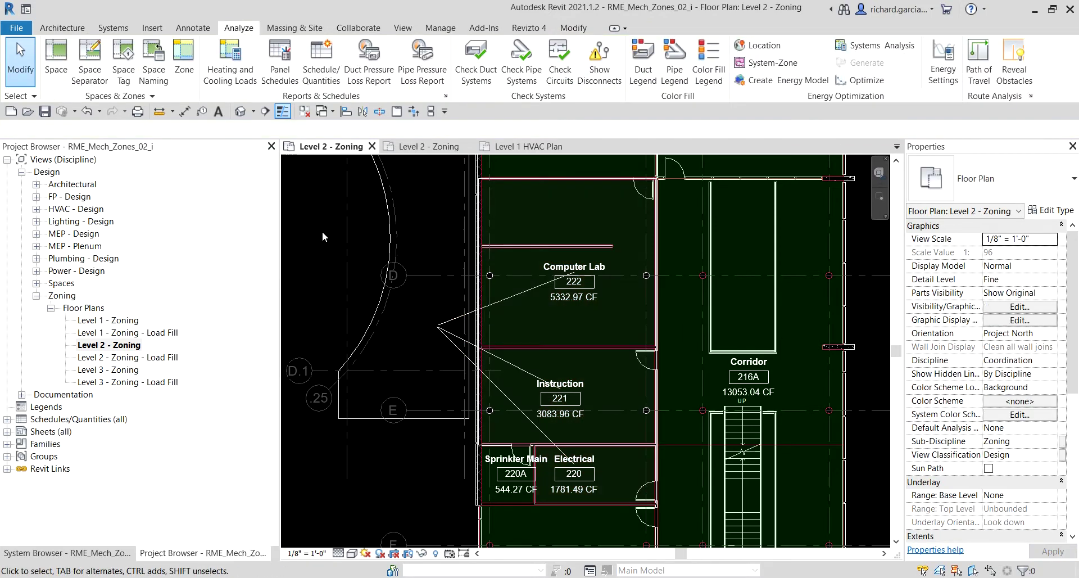
# Check the zone's name in its properties and review its connector lines to the three spaces.
pyautogui.click(438, 329)
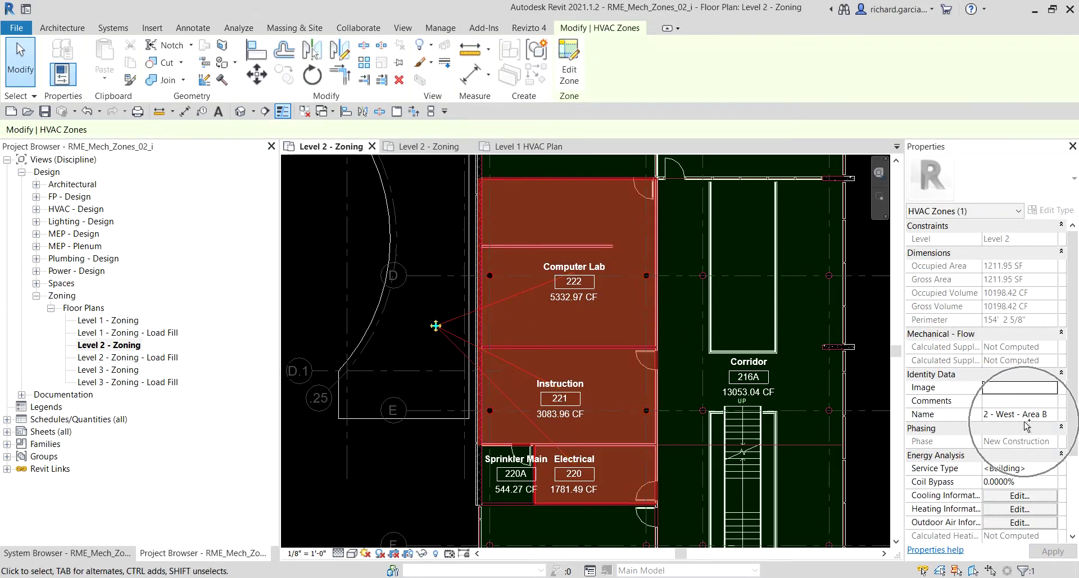
pyautogui.click(319, 291)
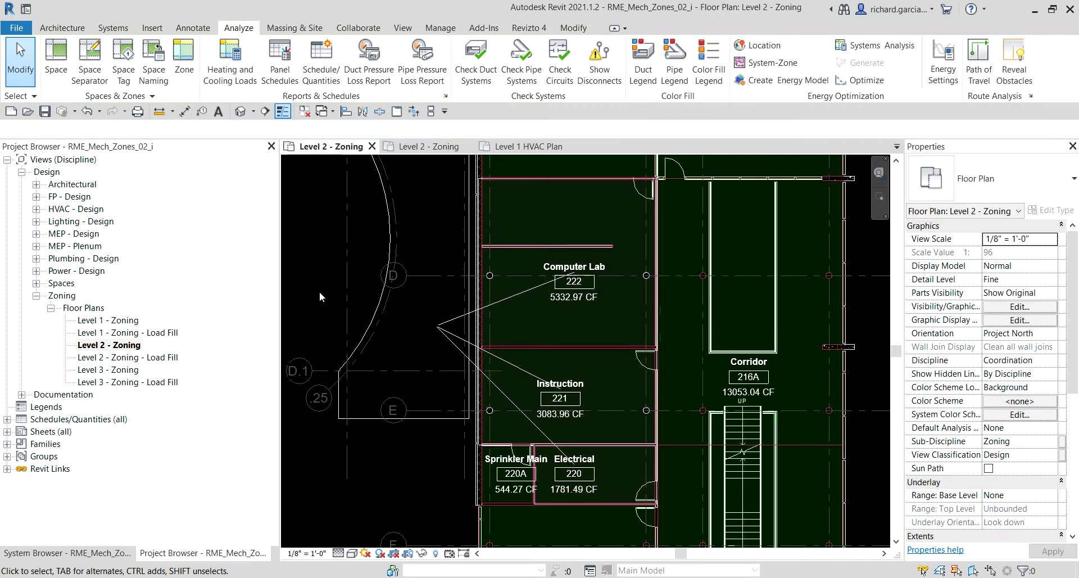
pyautogui.scroll(-2, 436, 298)
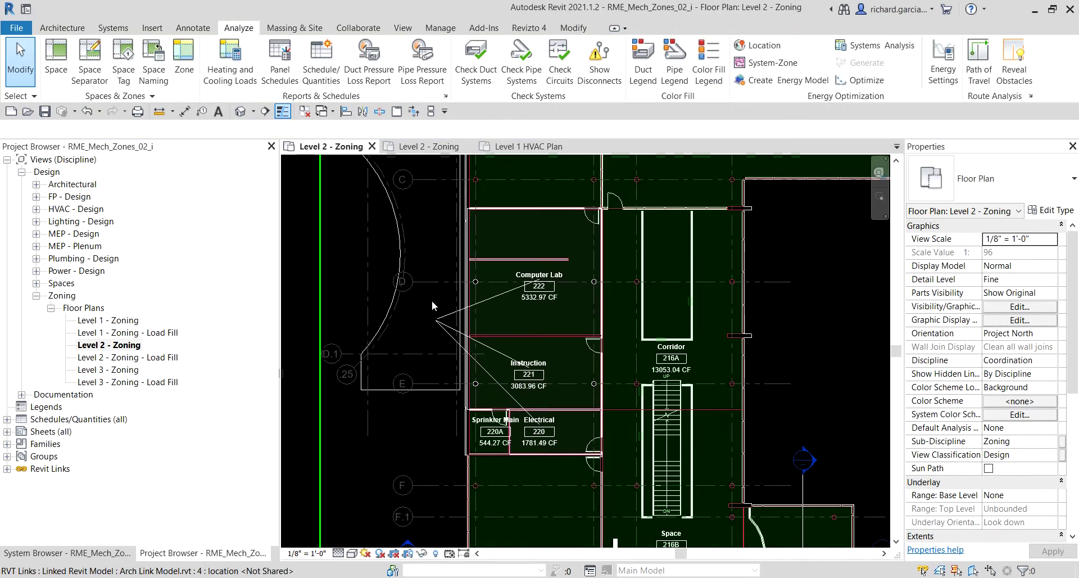
pyautogui.scroll(1, 419, 295)
pyautogui.scroll(1, 418, 295)
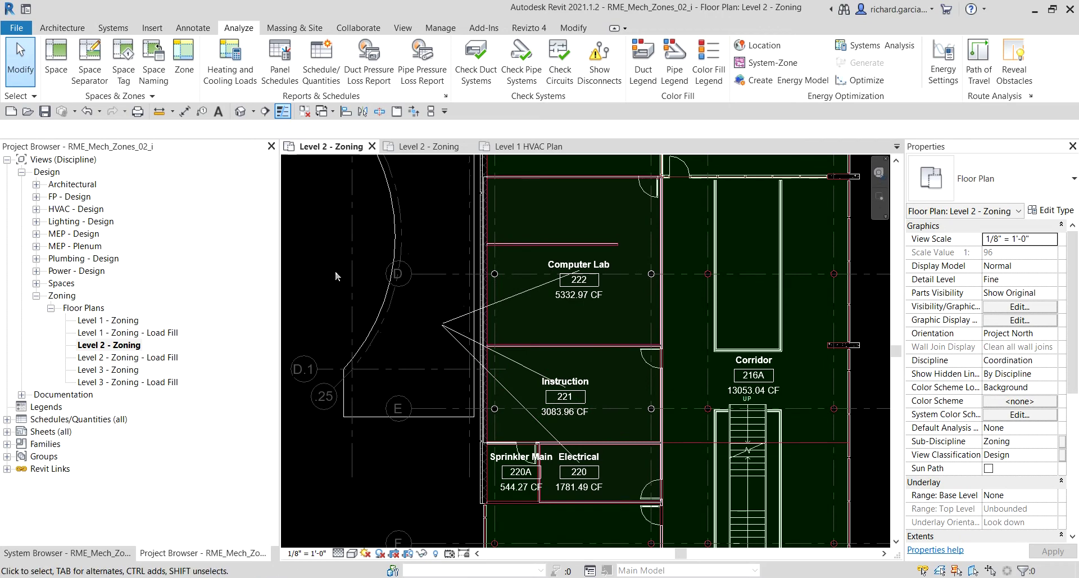
# Remove the Electrical 220 space from the 2 - West - Area B zone and finish editing the zone.
pyautogui.click(446, 331)
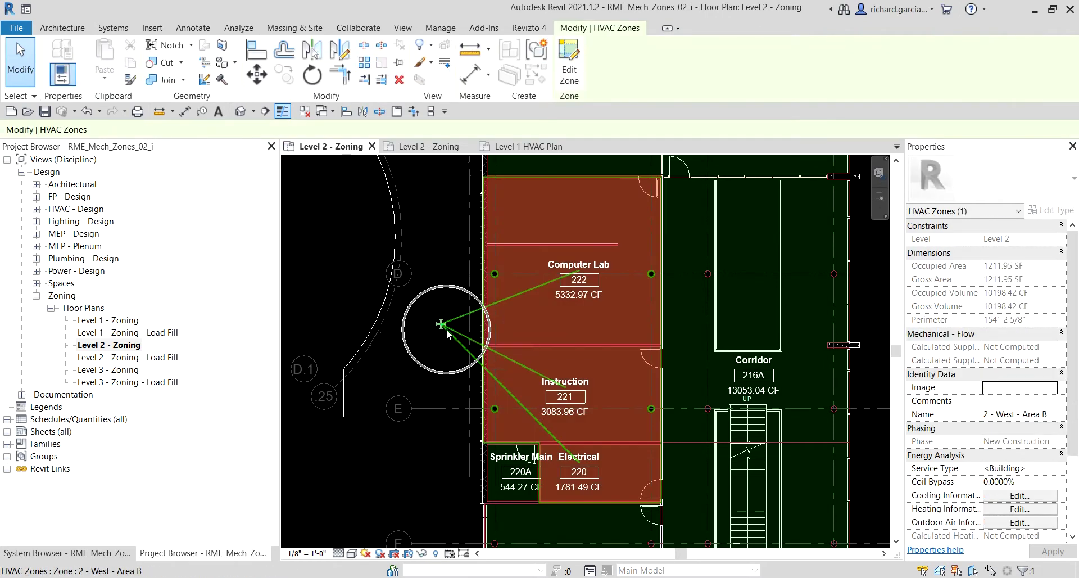
pyautogui.click(570, 62)
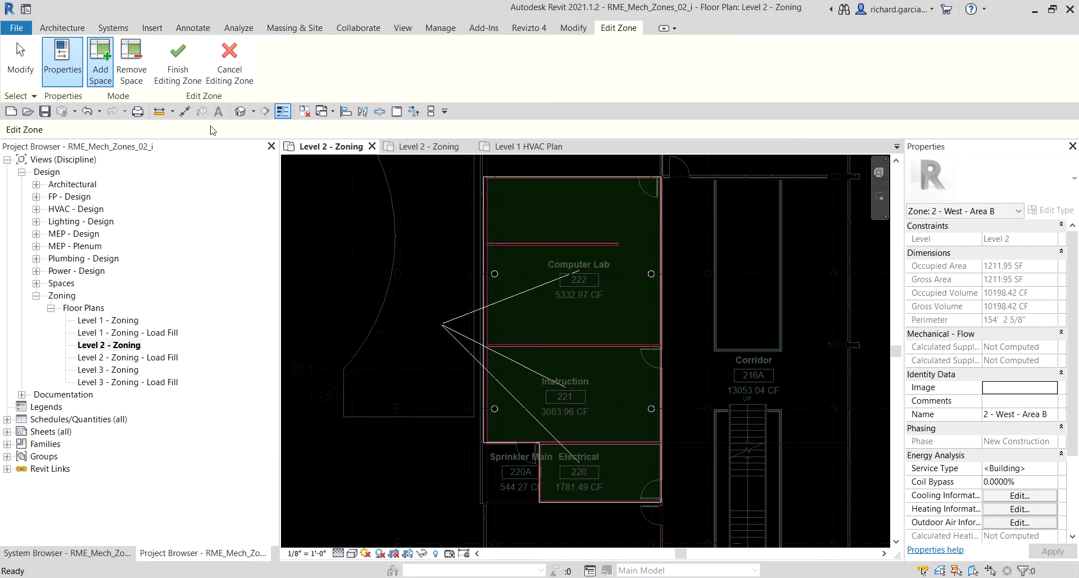
pyautogui.click(132, 63)
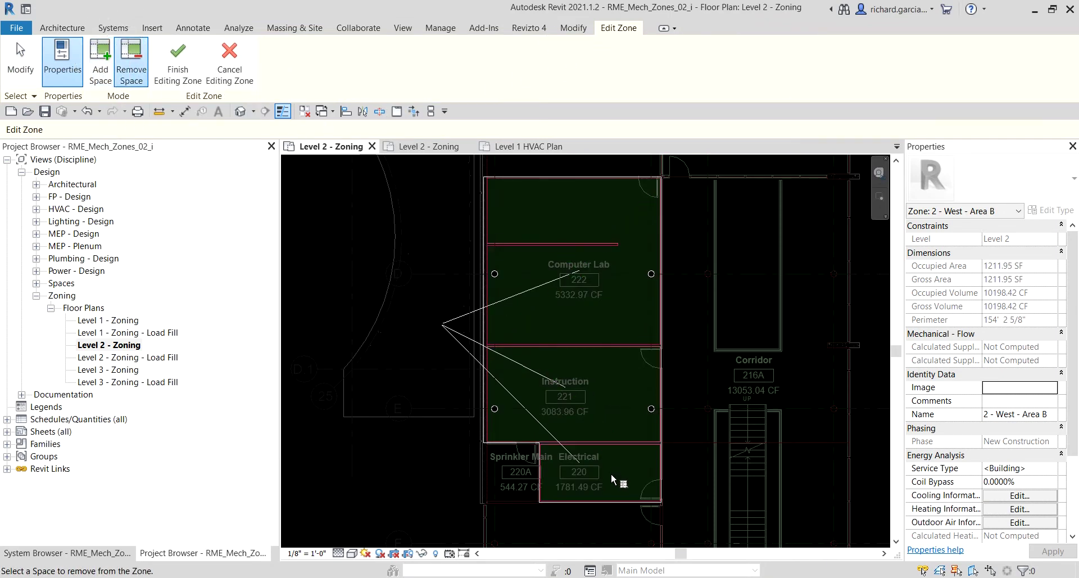
pyautogui.click(610, 493)
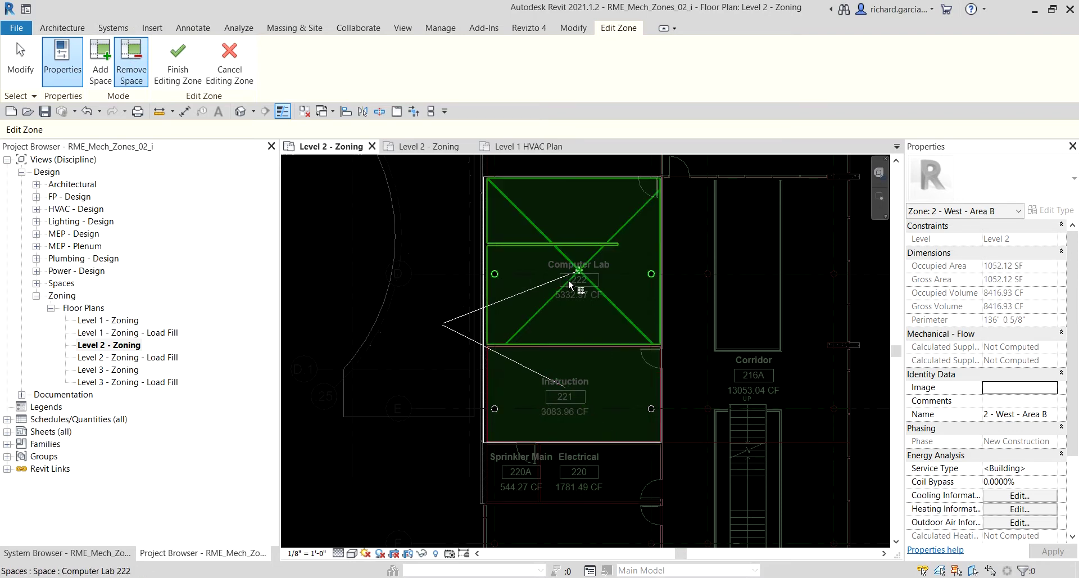
pyautogui.click(178, 62)
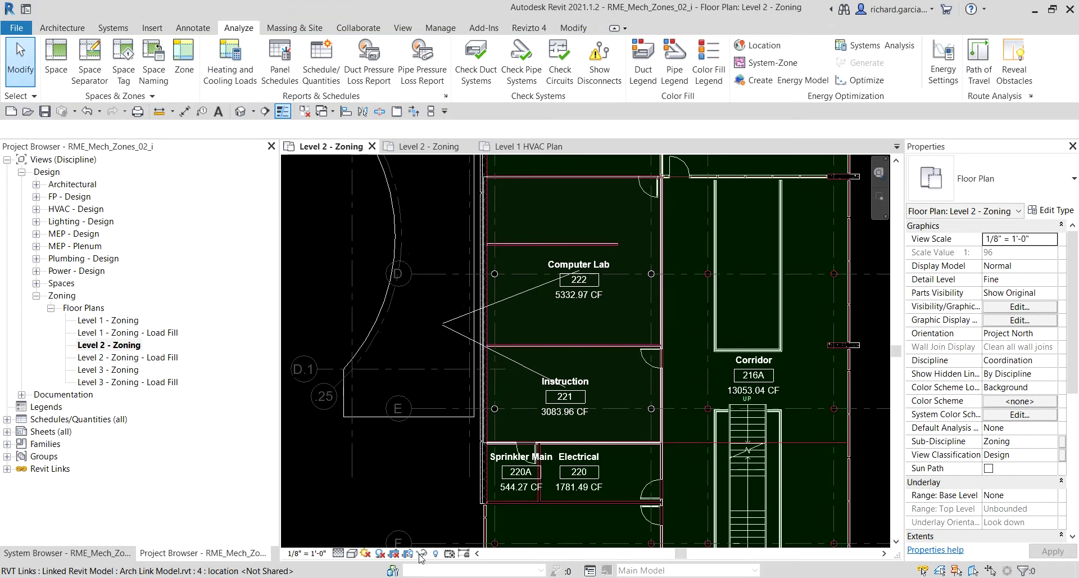
# Add the Electrical 220 space back to the 2 - West - Area B zone and finish editing the zone.
pyautogui.click(442, 329)
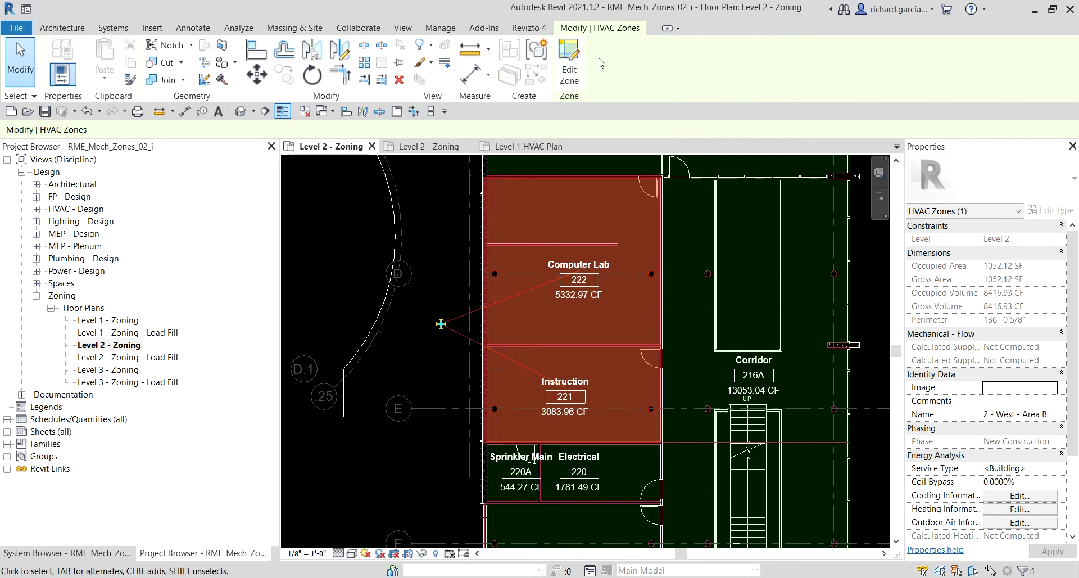
pyautogui.click(567, 56)
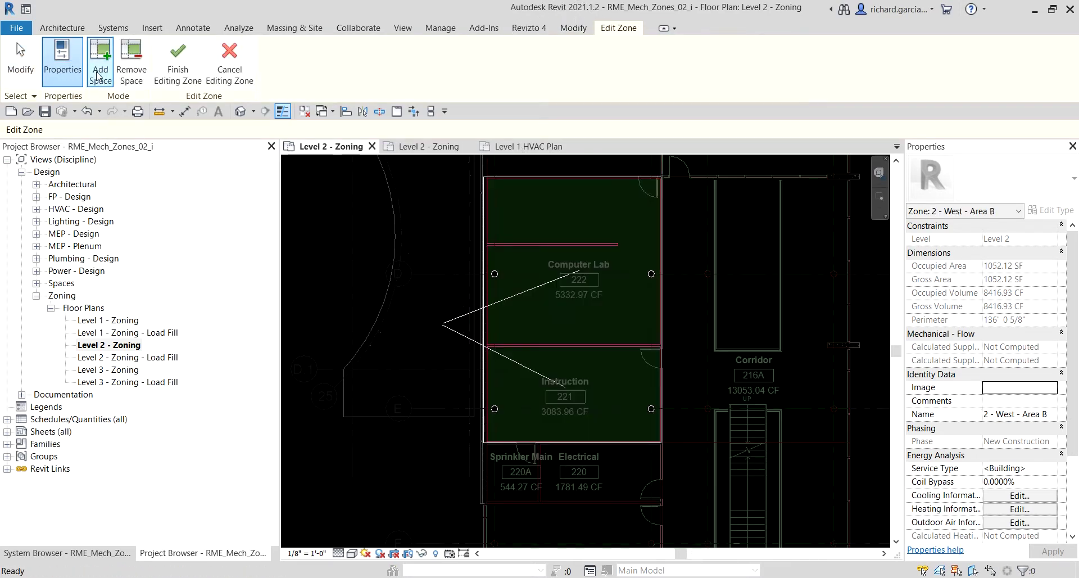
pyautogui.click(100, 61)
pyautogui.click(608, 491)
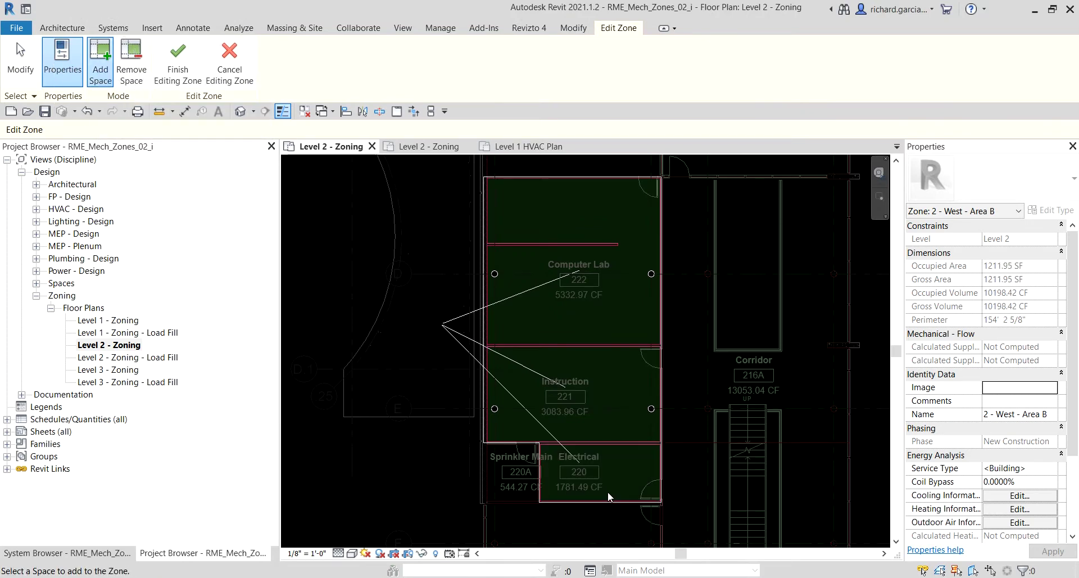
pyautogui.click(178, 60)
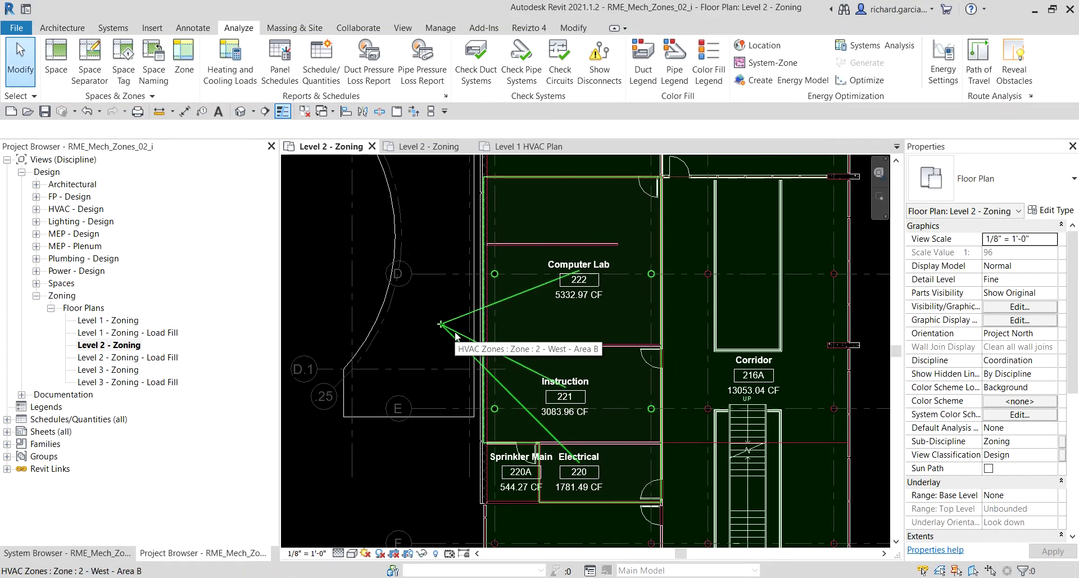
# Turn off HVAC Zones reference lines in the Level 2 - Zoning view's visibility overrides, keeping the HVAC Zones category on, and dismiss the save reminder.
pyautogui.press('v')
pyautogui.press('v')
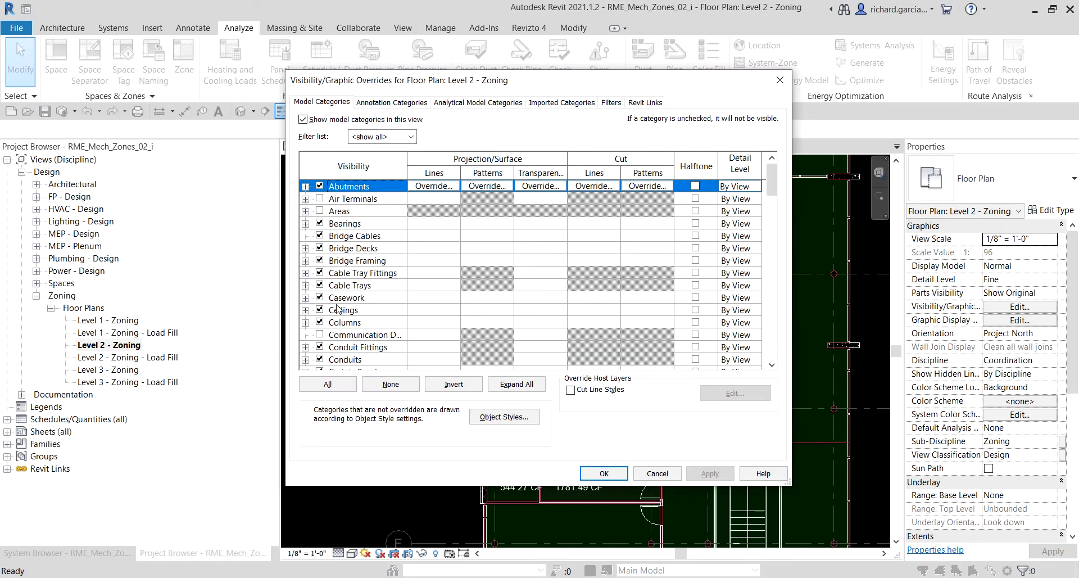
pyautogui.scroll(-10, 337, 309)
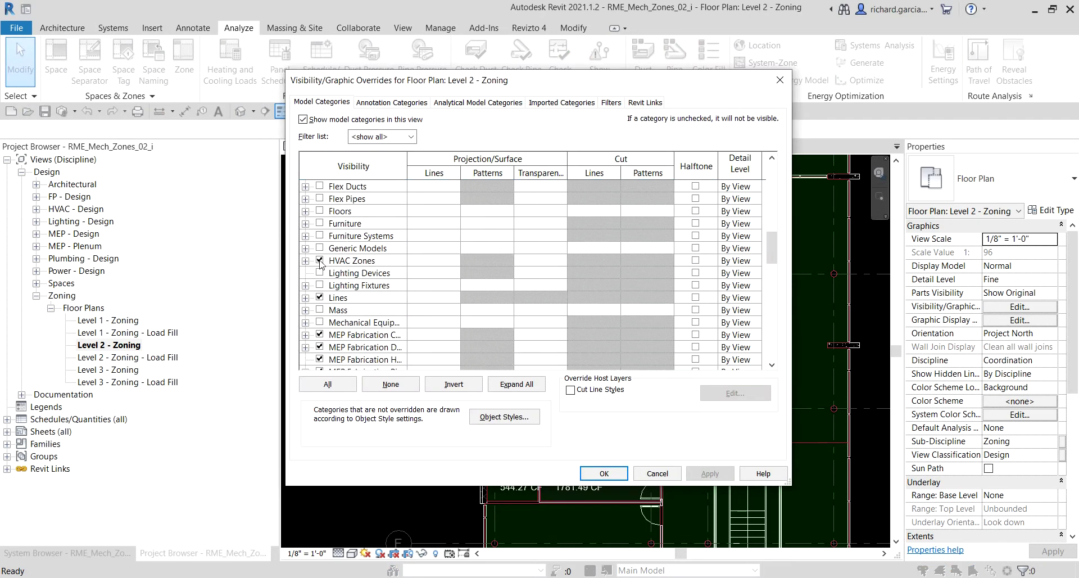
pyautogui.click(319, 261)
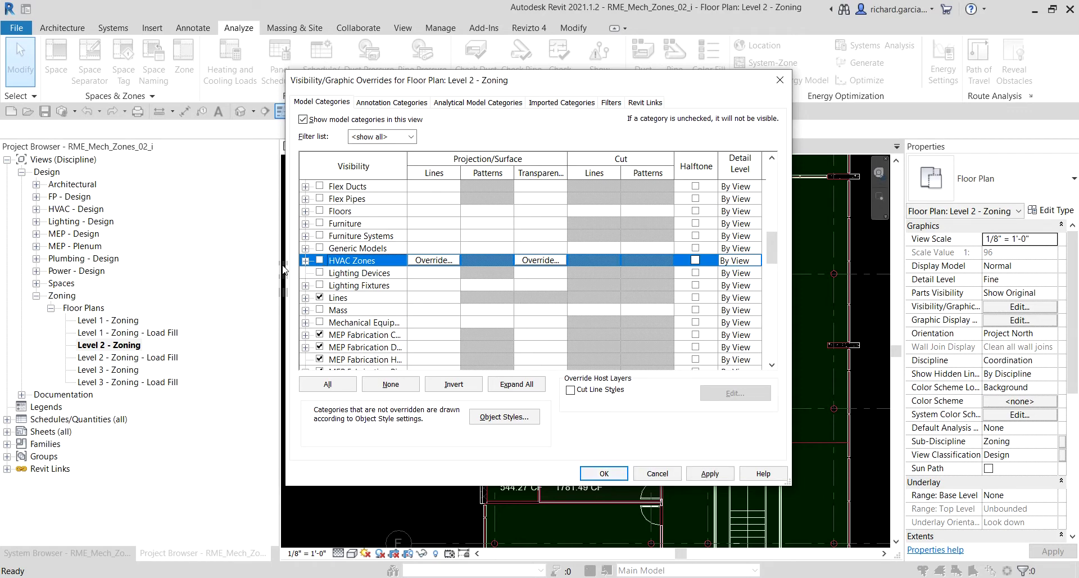
pyautogui.click(306, 261)
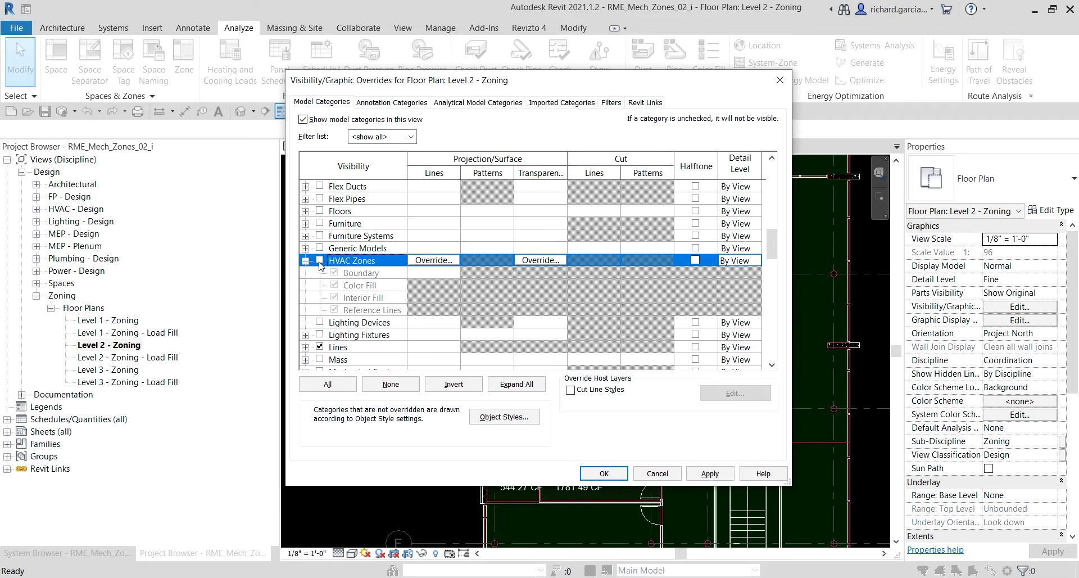
pyautogui.click(320, 260)
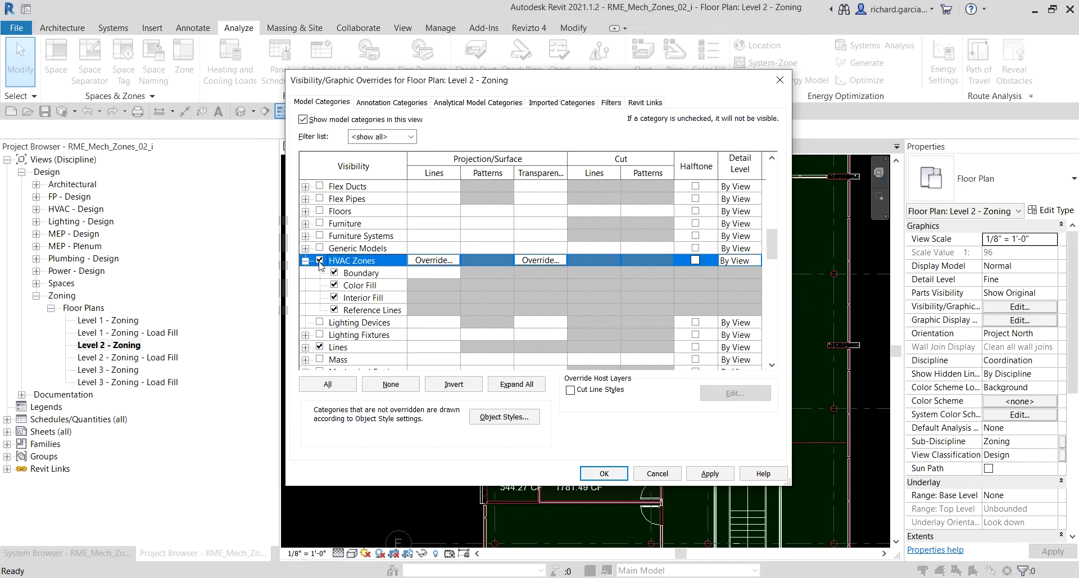
pyautogui.click(334, 309)
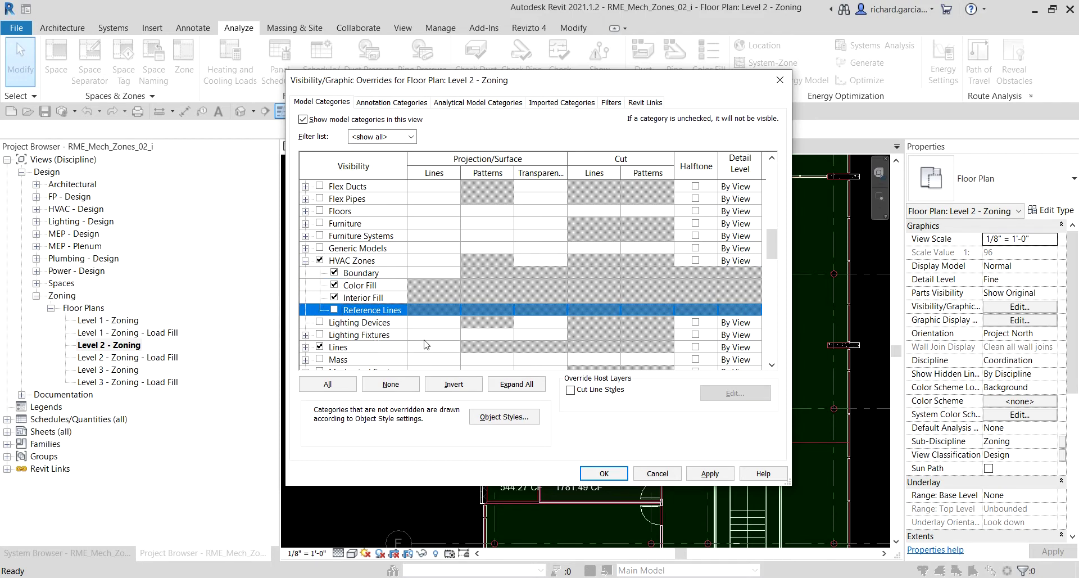
pyautogui.click(611, 475)
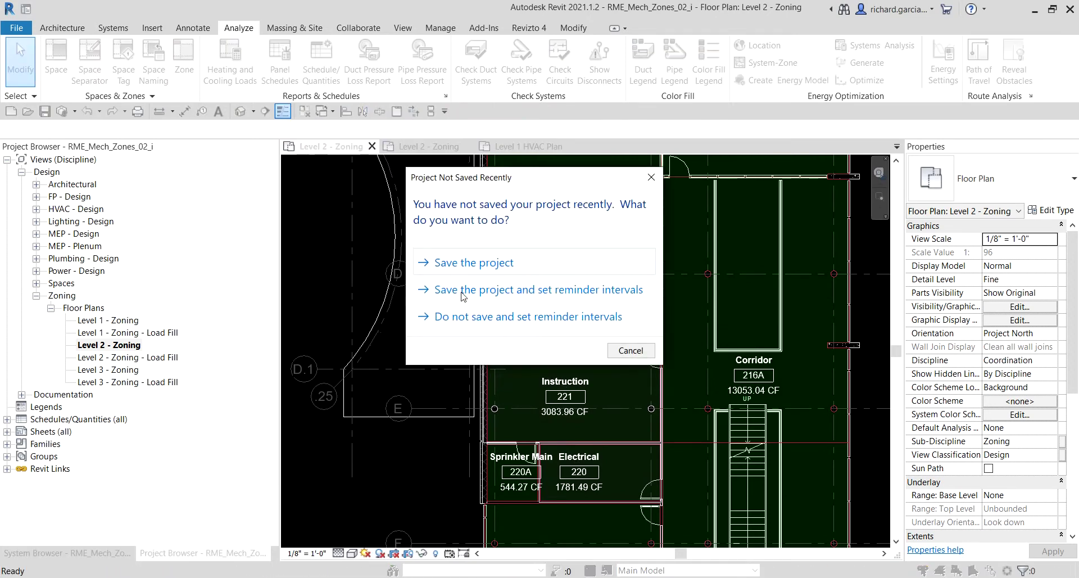
pyautogui.click(631, 353)
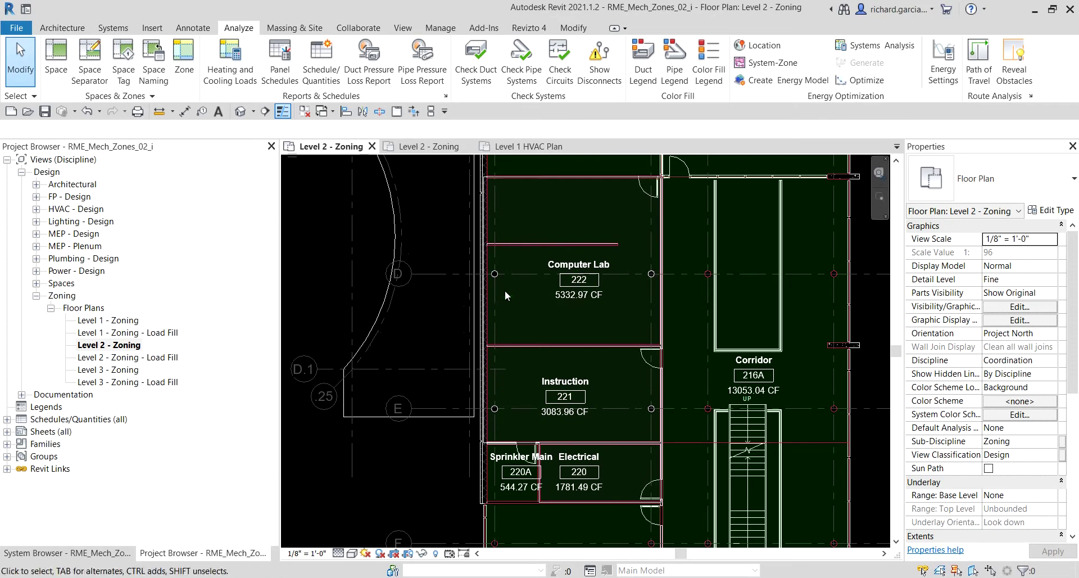
# Select the 2 - West - Area B zone by its hidden centre point to check its spaces, and clear the selection.
pyautogui.click(442, 325)
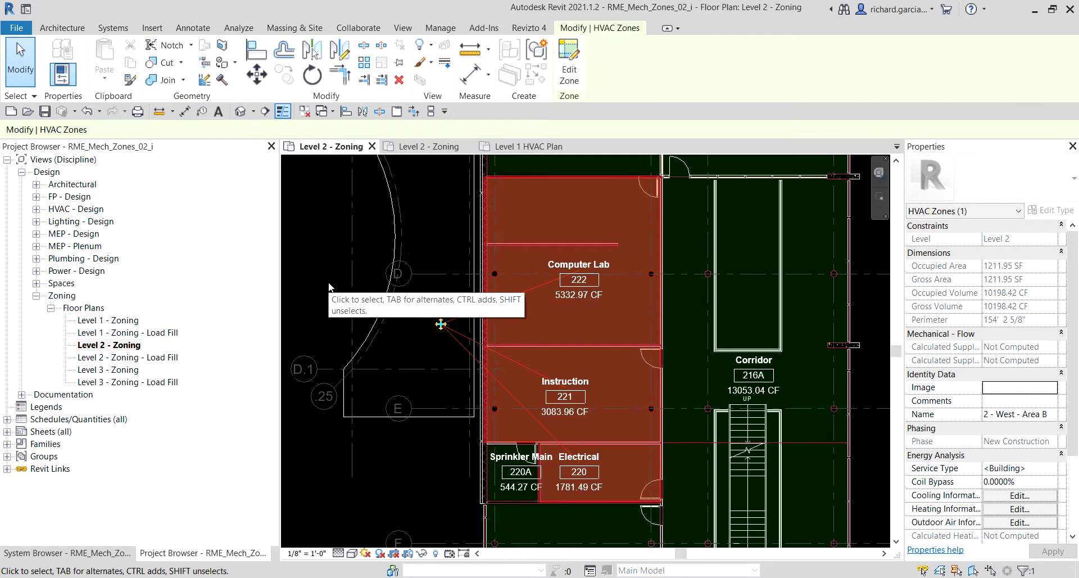
pyautogui.press('Escape')
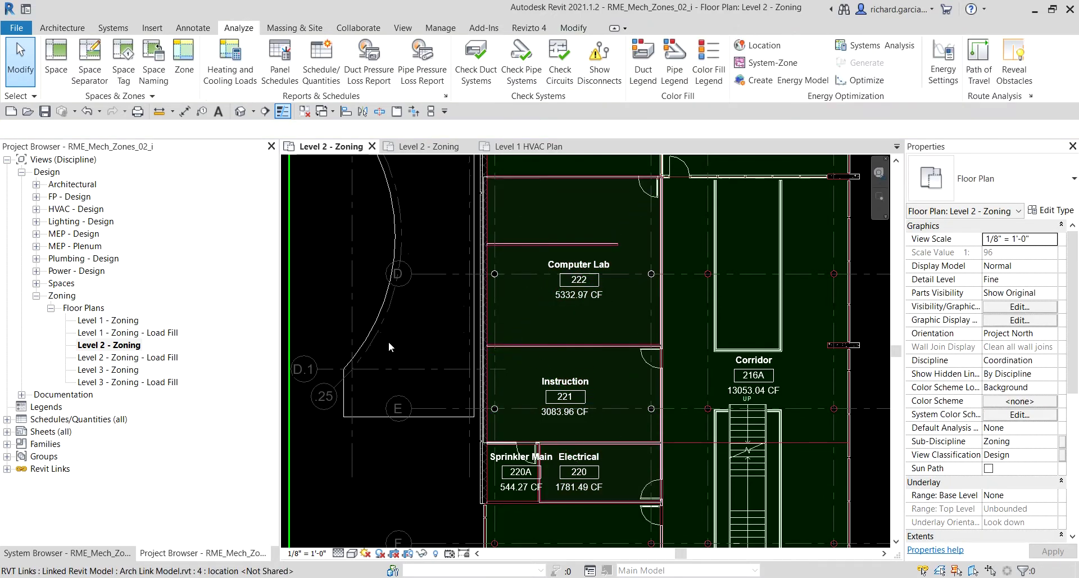
pyautogui.scroll(-3, 389, 342)
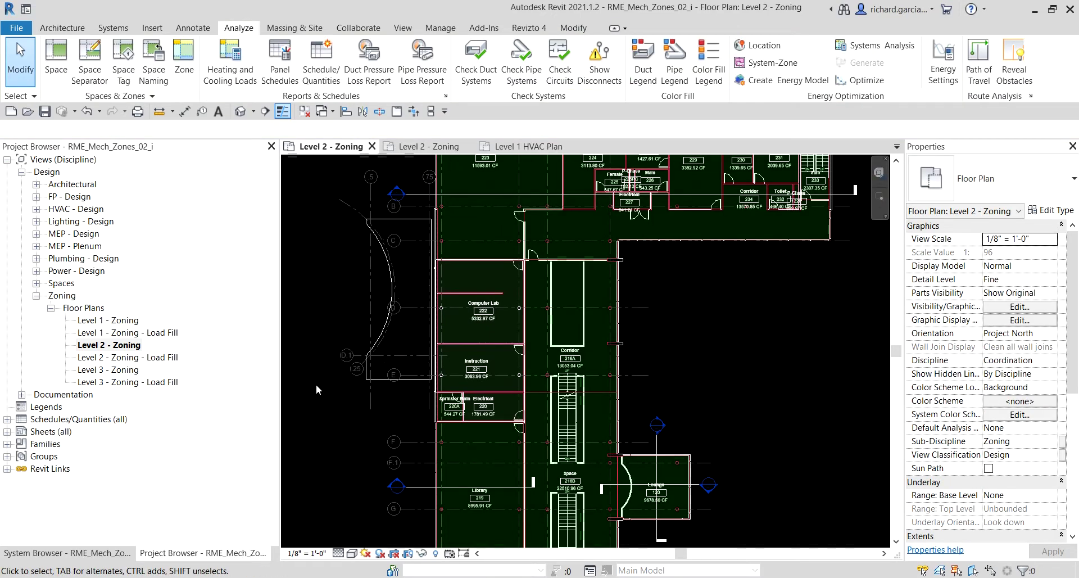
pyautogui.scroll(2, 316, 383)
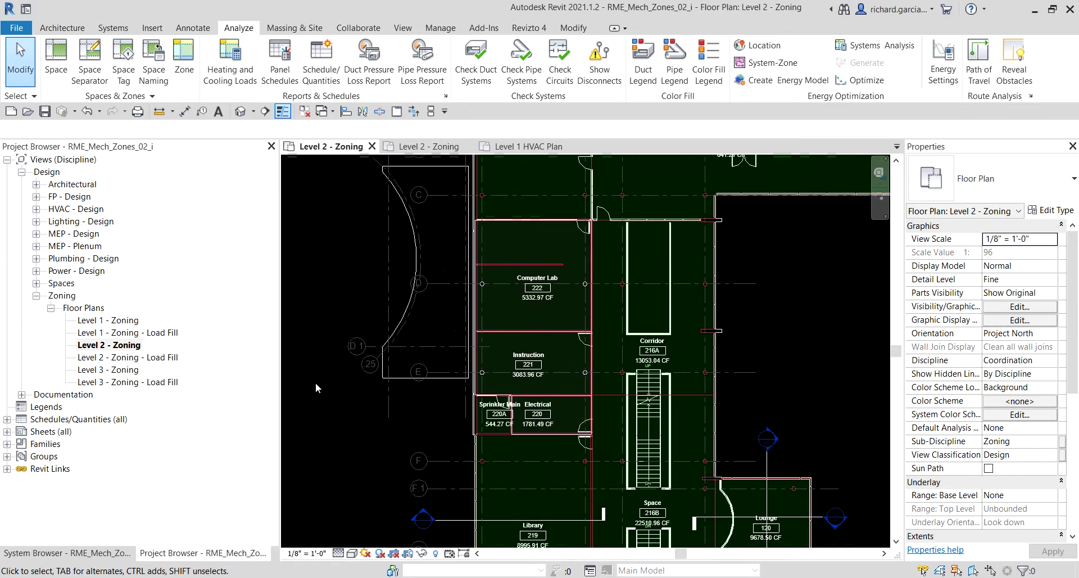
# Review the 2 - West - Area B zone in the System Browser, selecting its member spaces to locate them on the plan.
pyautogui.click(96, 553)
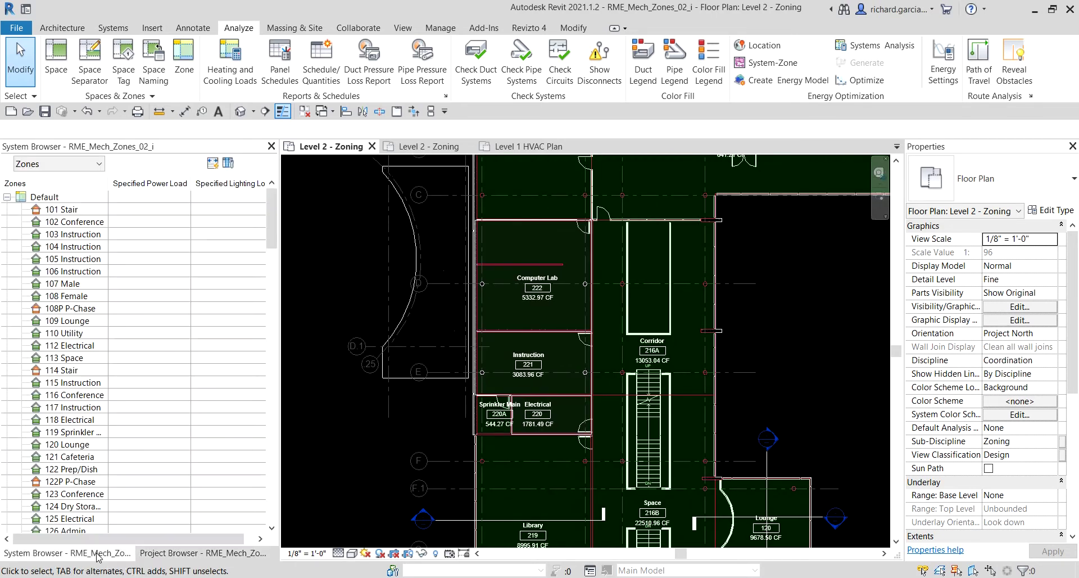
pyautogui.click(8, 200)
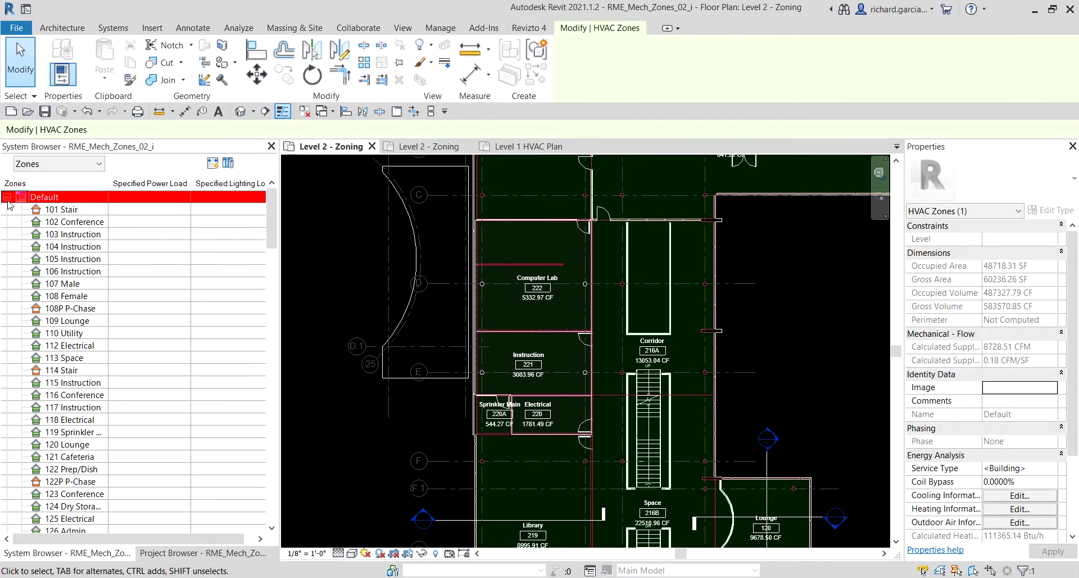
pyautogui.click(6, 198)
pyautogui.click(71, 211)
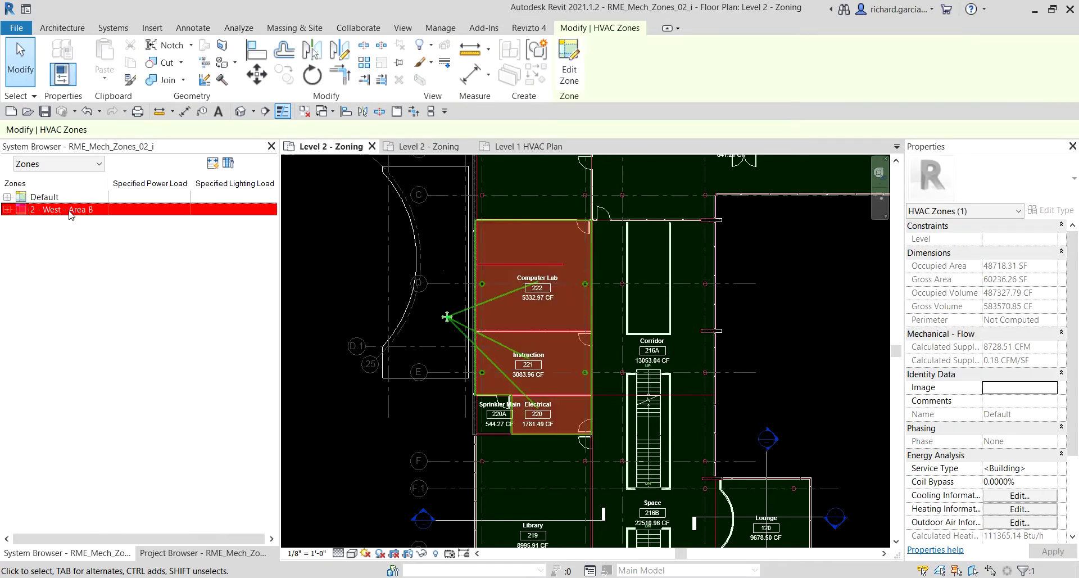
pyautogui.click(7, 209)
pyautogui.click(78, 223)
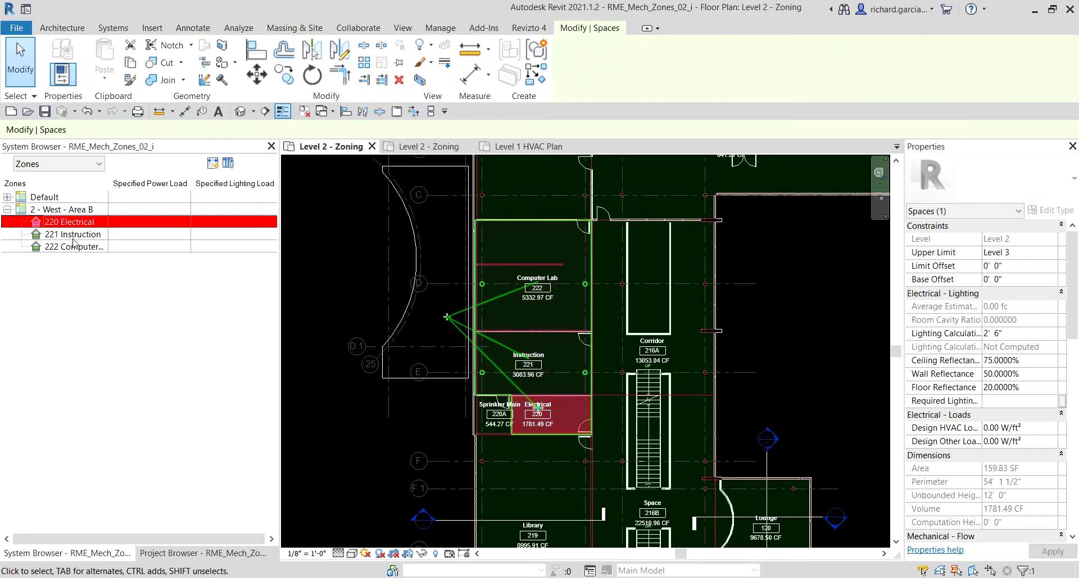
pyautogui.click(74, 235)
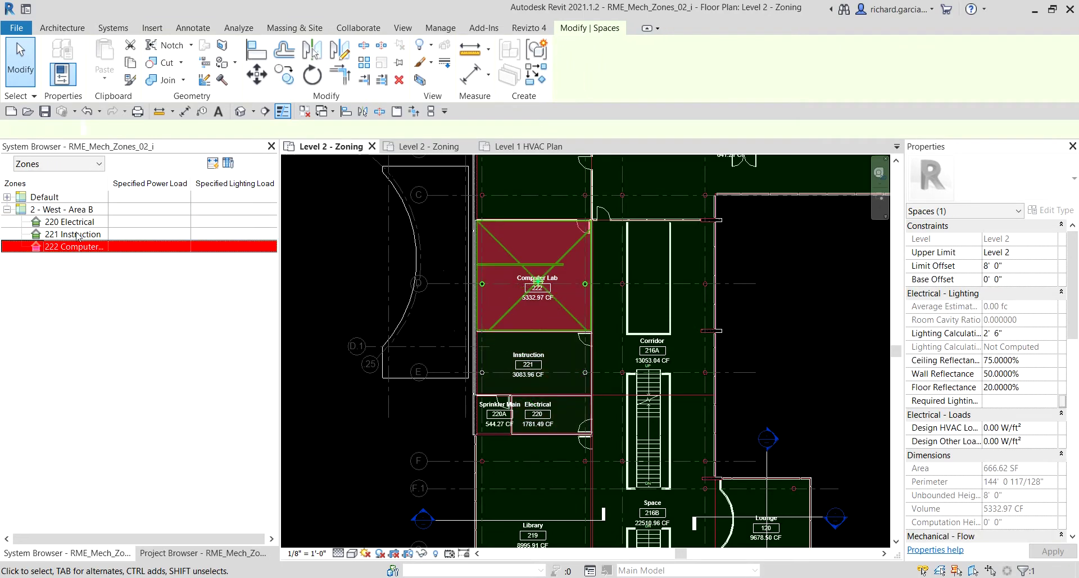
pyautogui.click(77, 221)
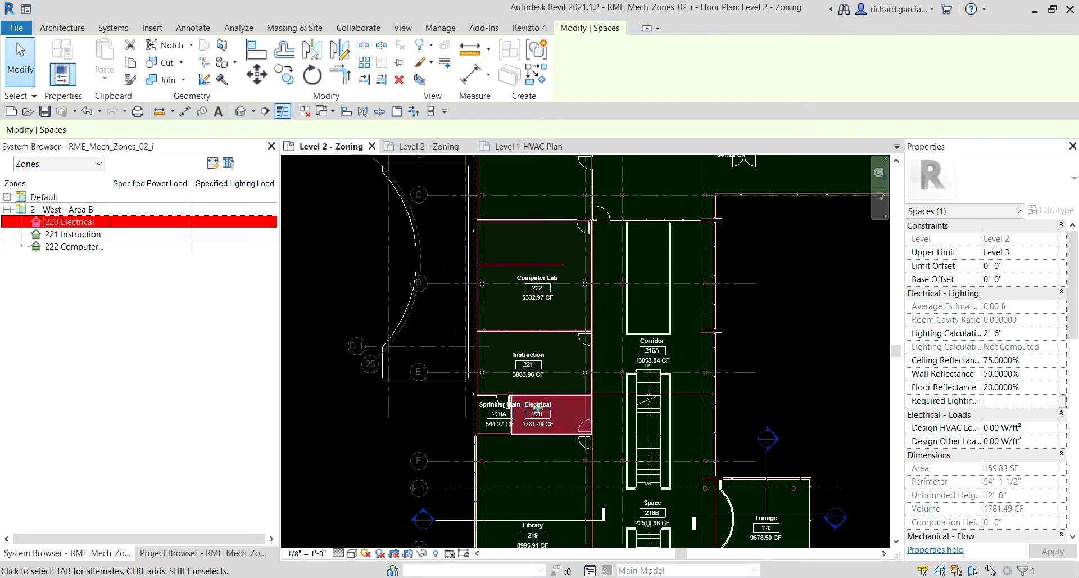
pyautogui.click(399, 426)
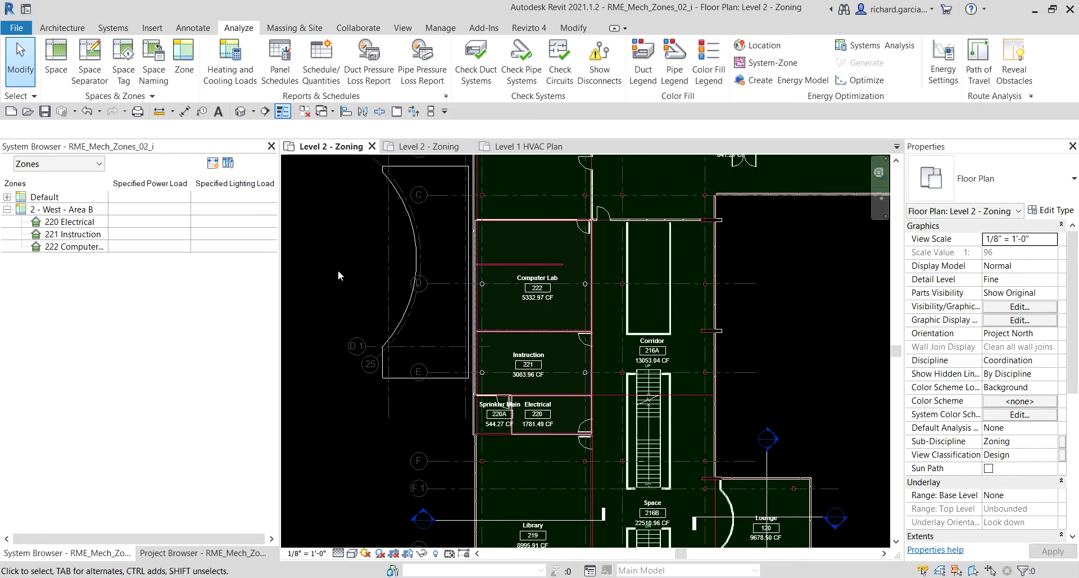
# Close the views of RME_Mech_Zones_02_i and close the project without saving changes.
pyautogui.click(304, 111)
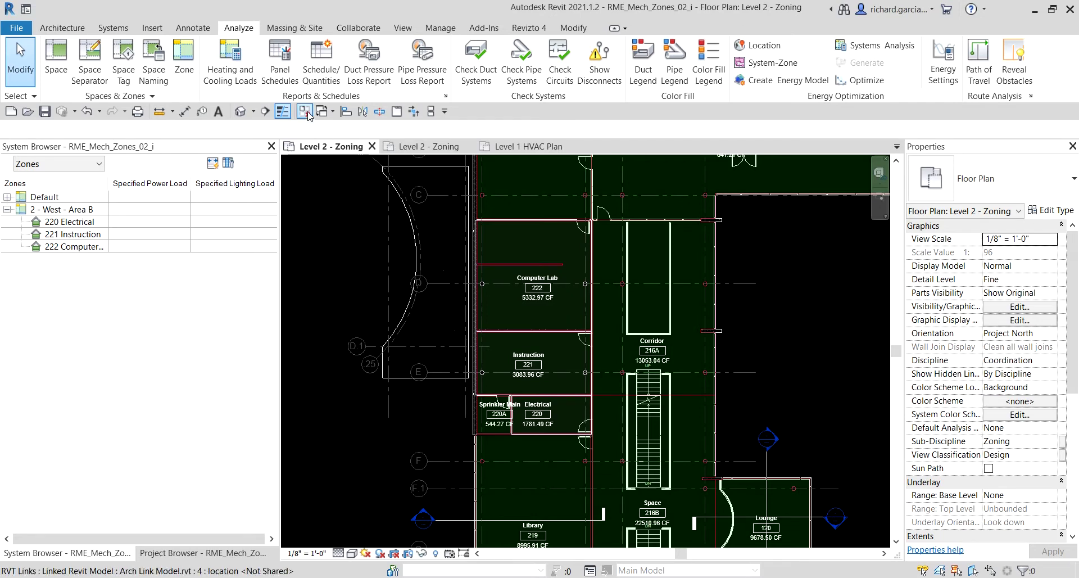
pyautogui.click(371, 146)
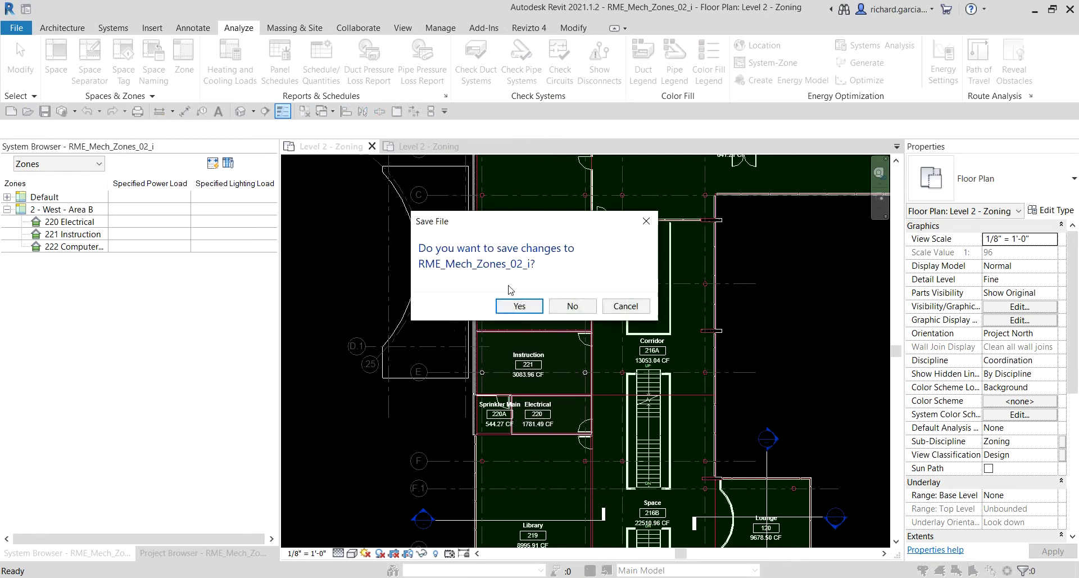
pyautogui.click(565, 307)
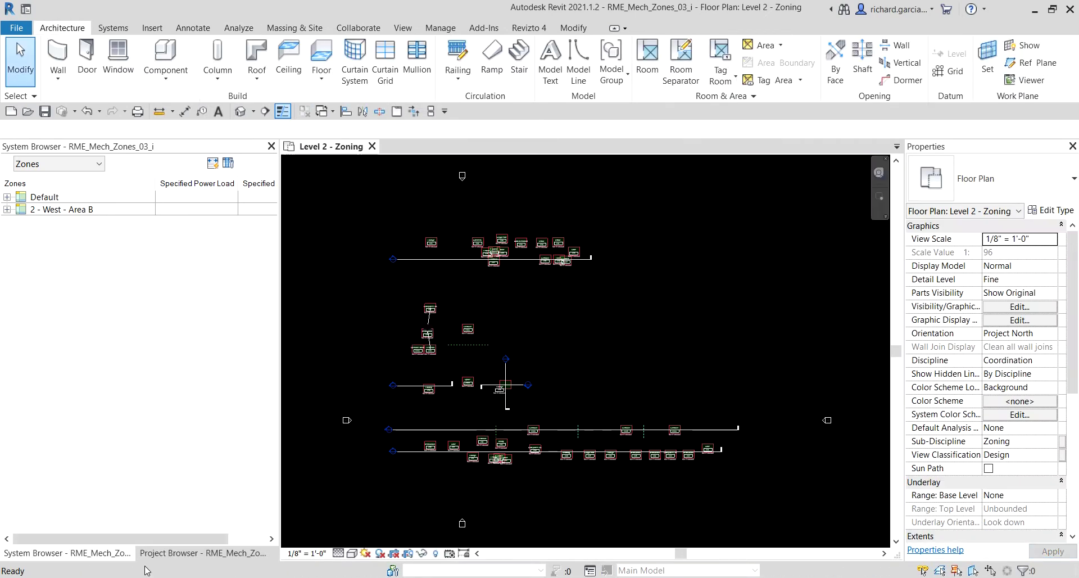
# Reload the unloaded Arch Link Model Revit link in RME_Mech_Zones_03_i from the Arch_Struct Link Files folder.
pyautogui.click(166, 550)
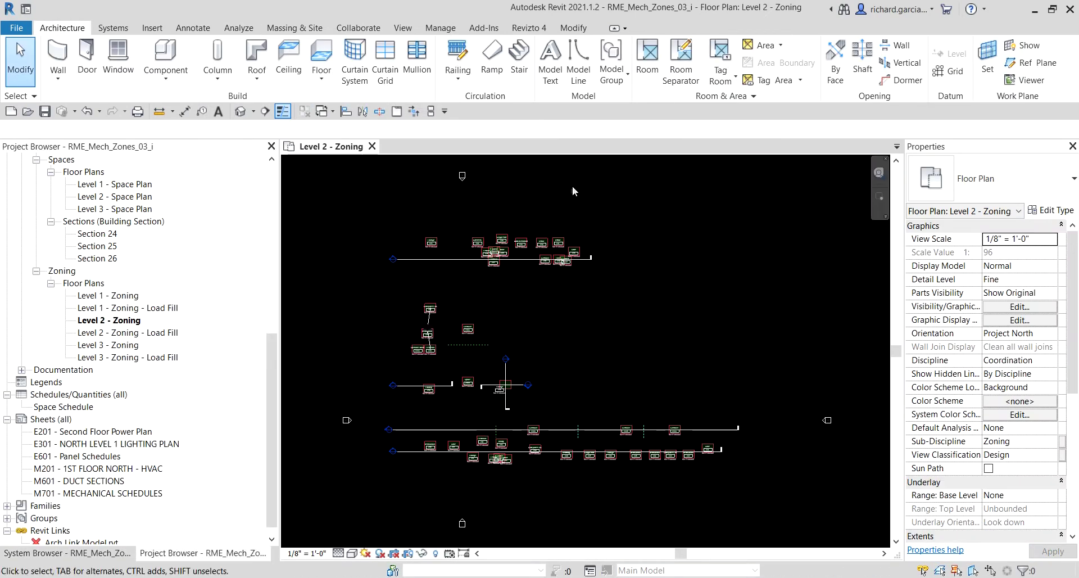
pyautogui.scroll(-1, 166, 540)
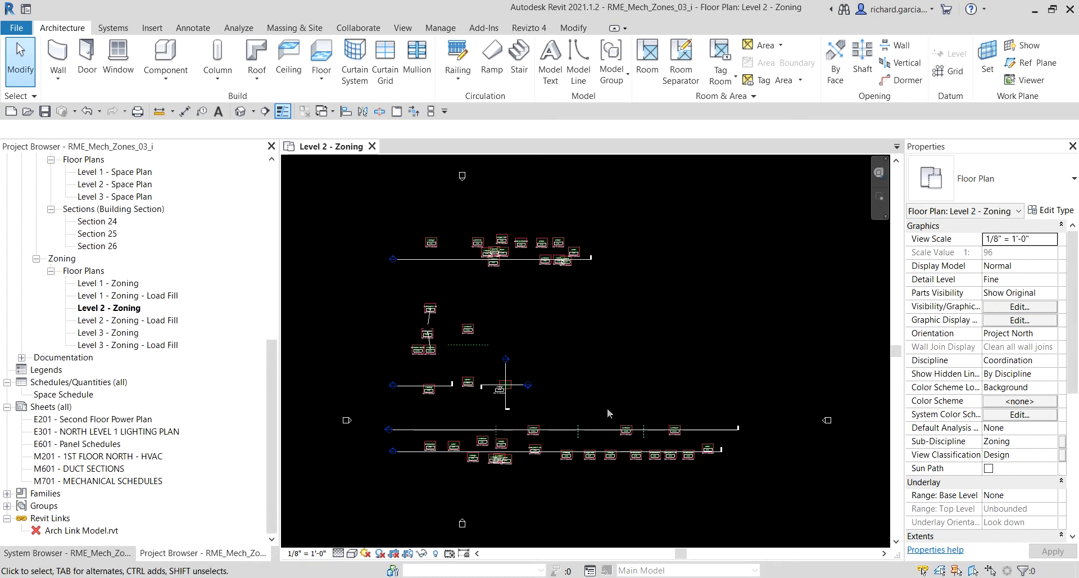
pyautogui.scroll(-2, 653, 316)
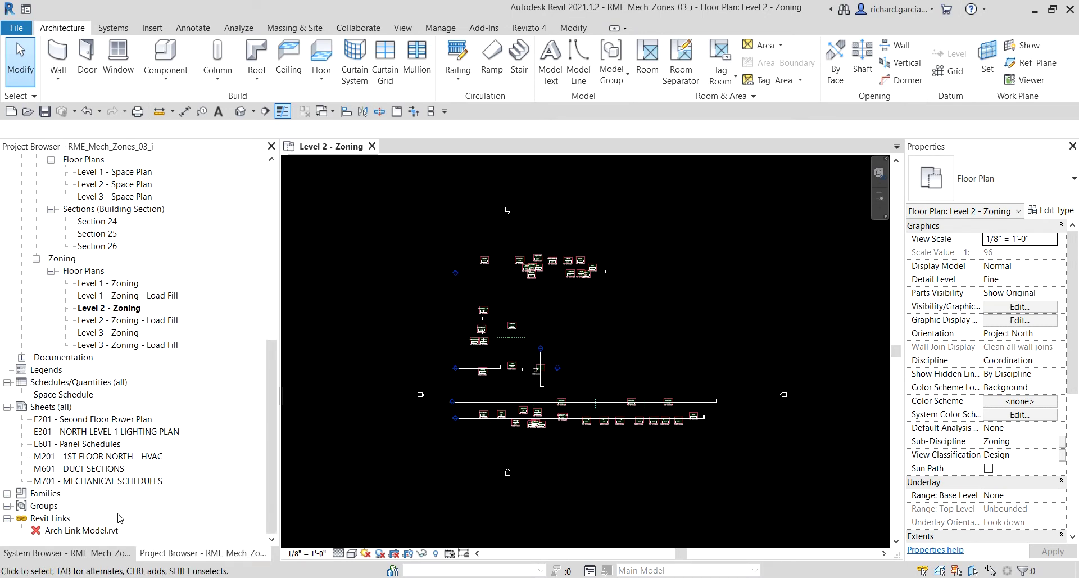
pyautogui.rightClick(78, 531)
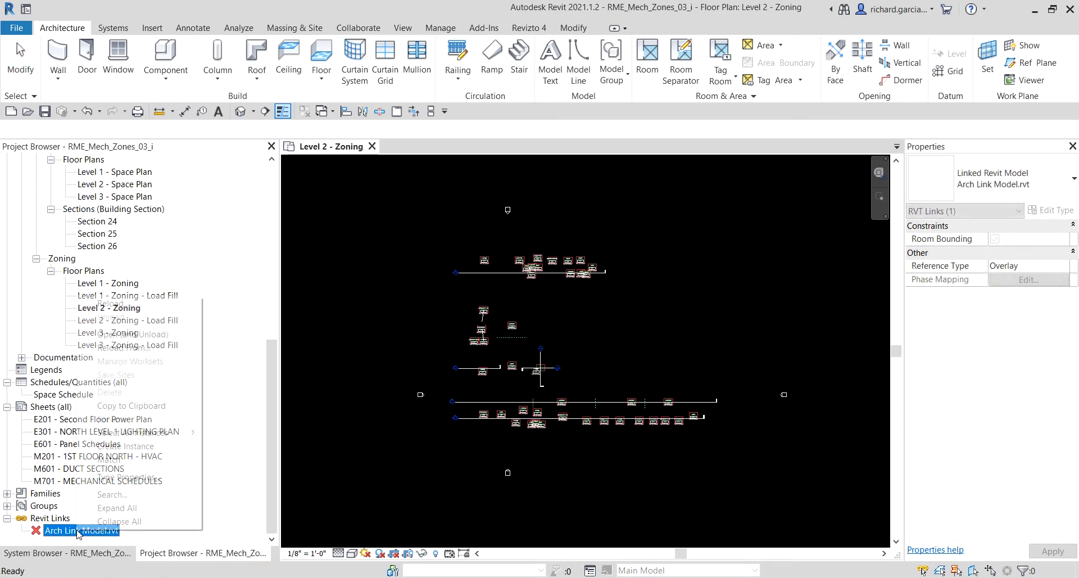
pyautogui.click(124, 347)
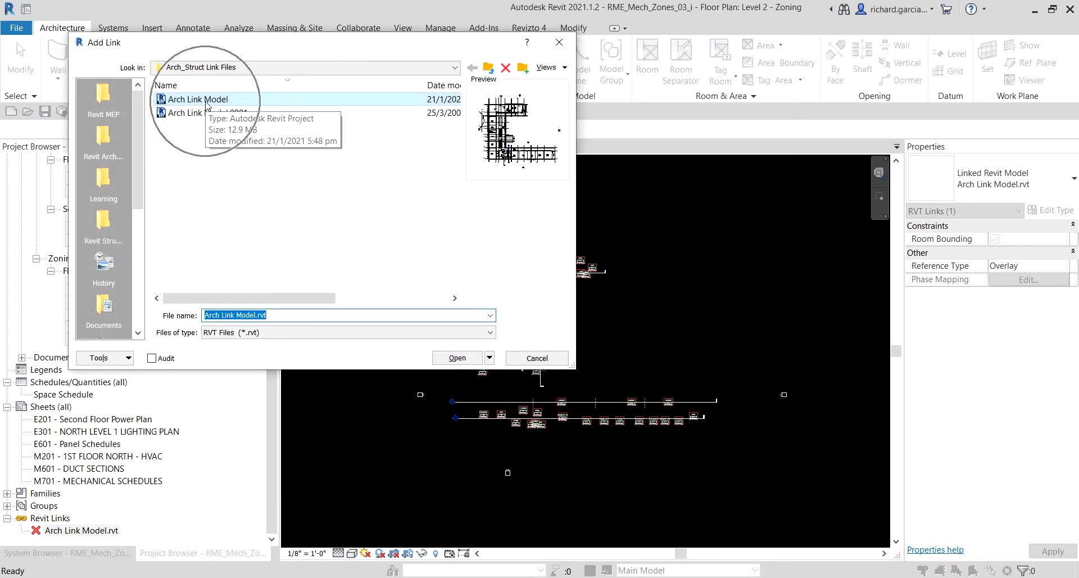
pyautogui.click(460, 359)
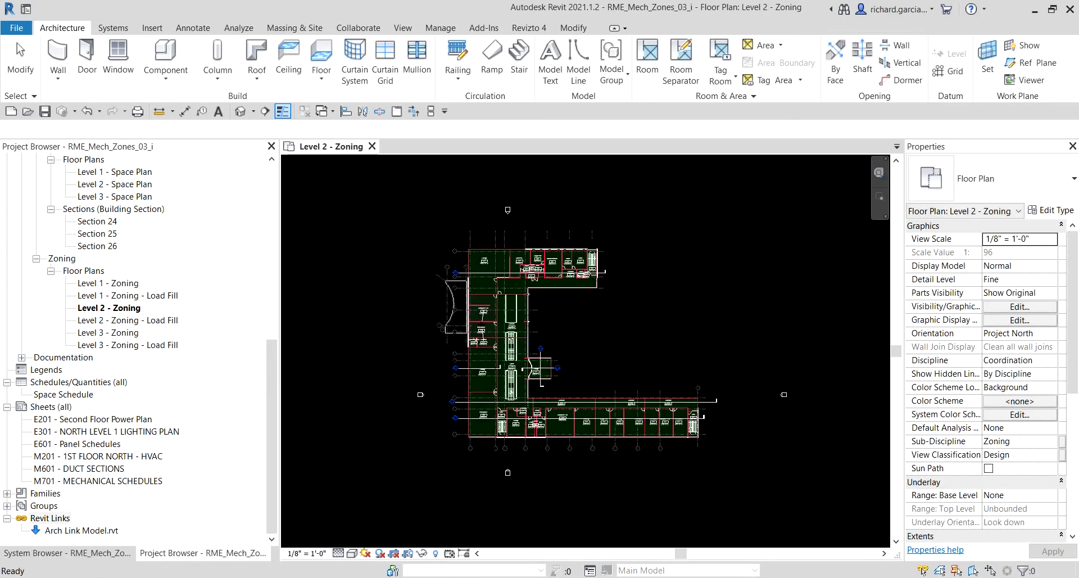
# Look over the whole building layout in the Level 2 - Zoning floor plan.
pyautogui.scroll(2, 657, 305)
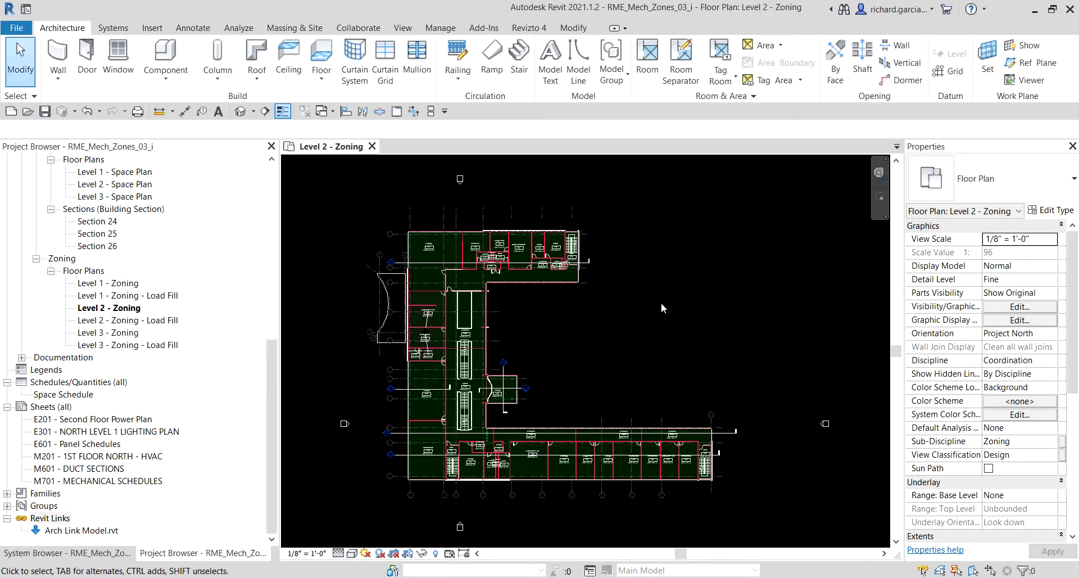
pyautogui.moveTo(663, 306); pyautogui.dragTo(678, 309, button='middle')
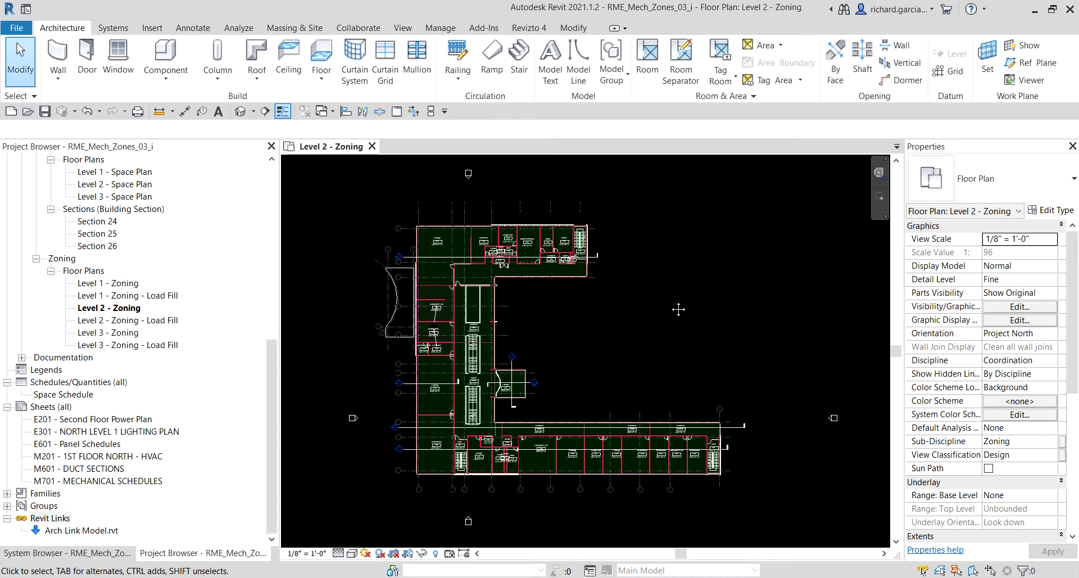
pyautogui.click(99, 311)
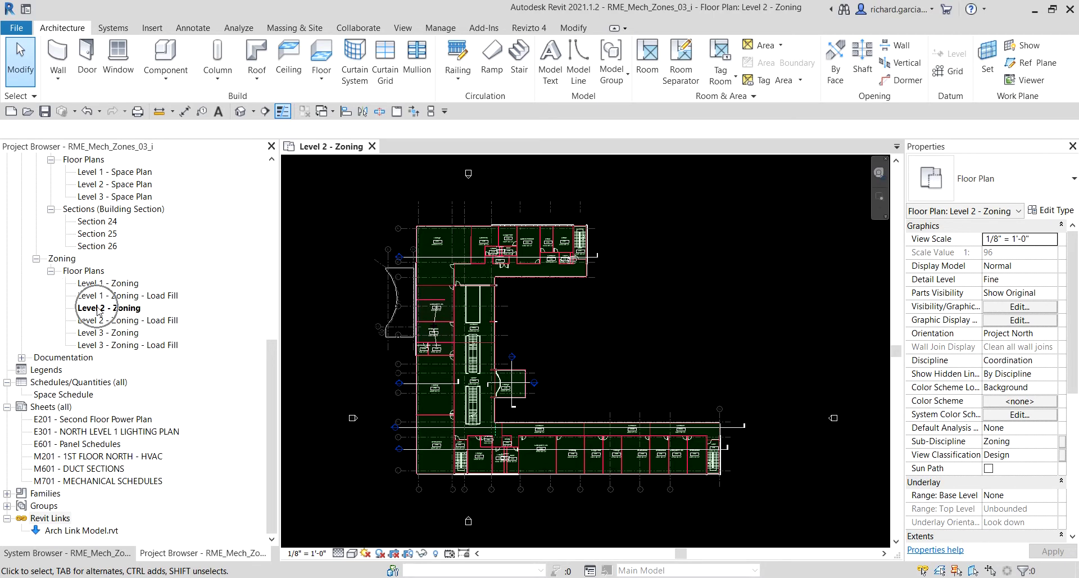
# Examine the 2 - West - Area B zone lines and the Lounge 215 space on the Level 2 zoning plan.
pyautogui.scroll(5, 416, 292)
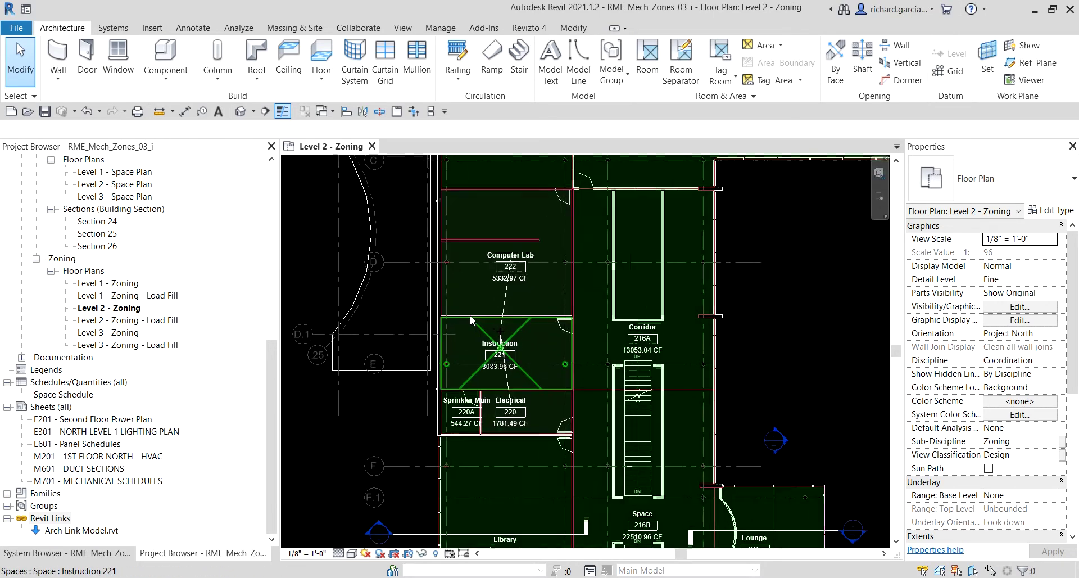
pyautogui.scroll(3, 472, 320)
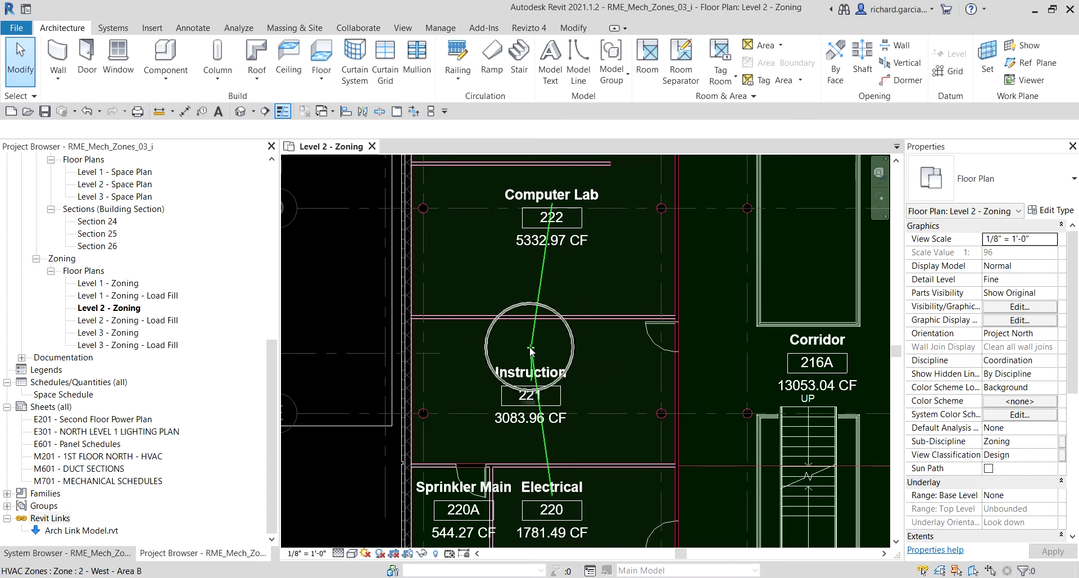
pyautogui.scroll(-1, 531, 351)
pyautogui.scroll(-5, 531, 350)
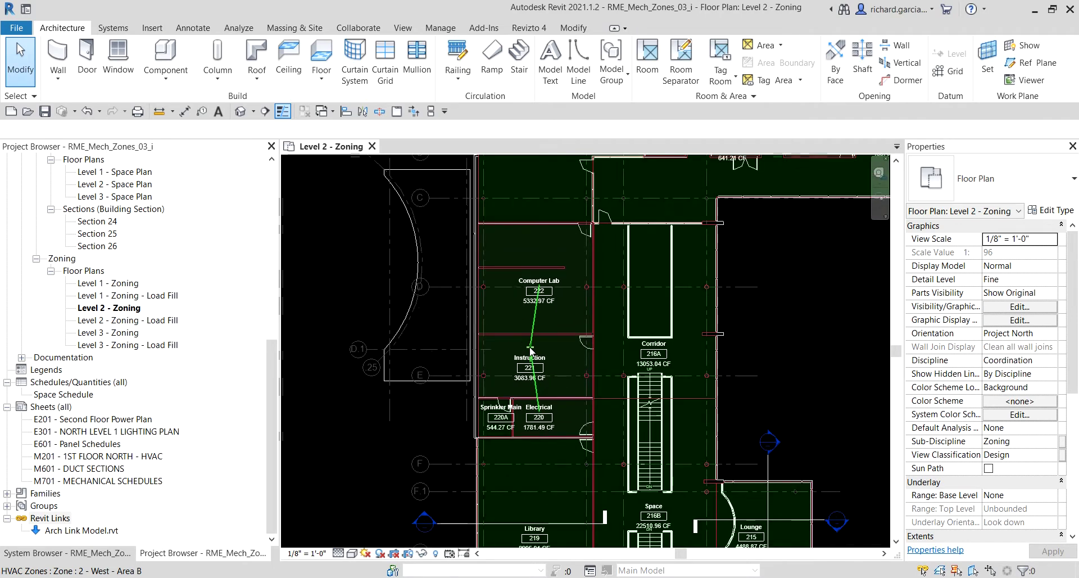
pyautogui.scroll(-3, 346, 419)
pyautogui.scroll(7, 628, 376)
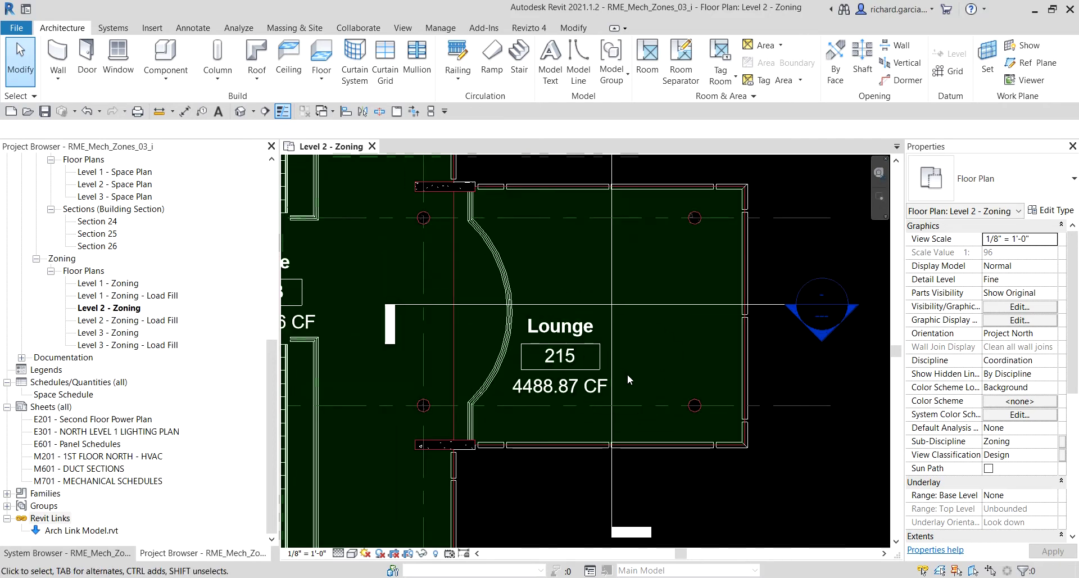
pyautogui.moveTo(628, 374); pyautogui.dragTo(696, 397, button='middle')
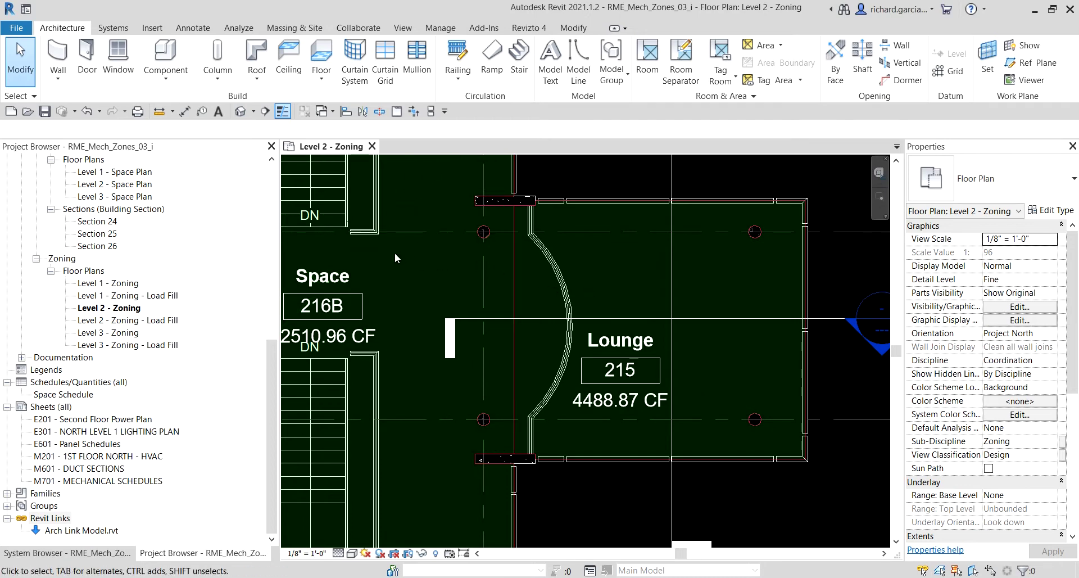
# Open the Level 1 - Zoning floor plan, dismiss the save reminder without saving, and return to the Level 2 - Zoning view.
pyautogui.click(129, 285)
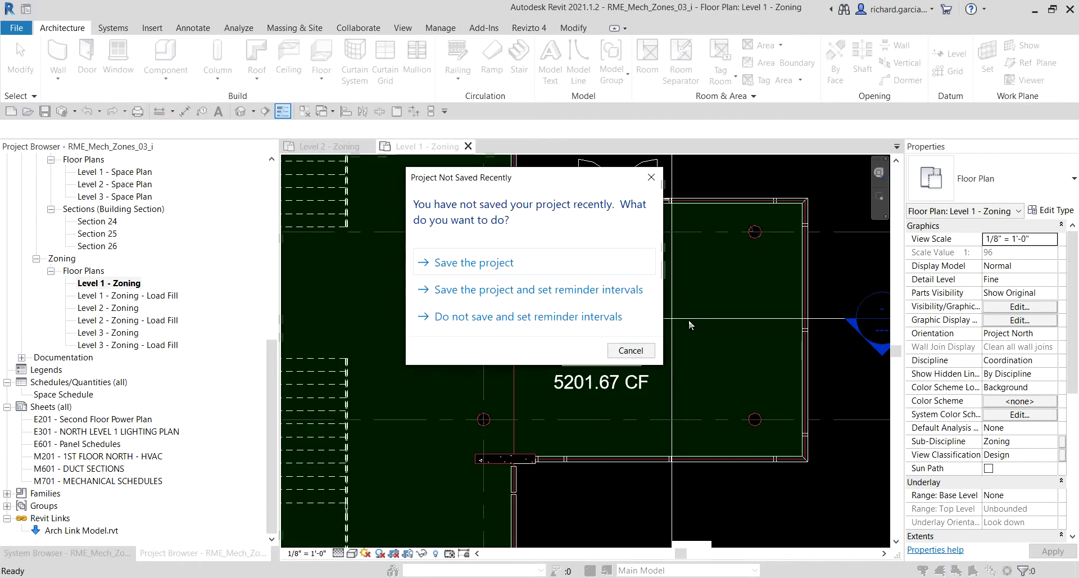
pyautogui.click(631, 351)
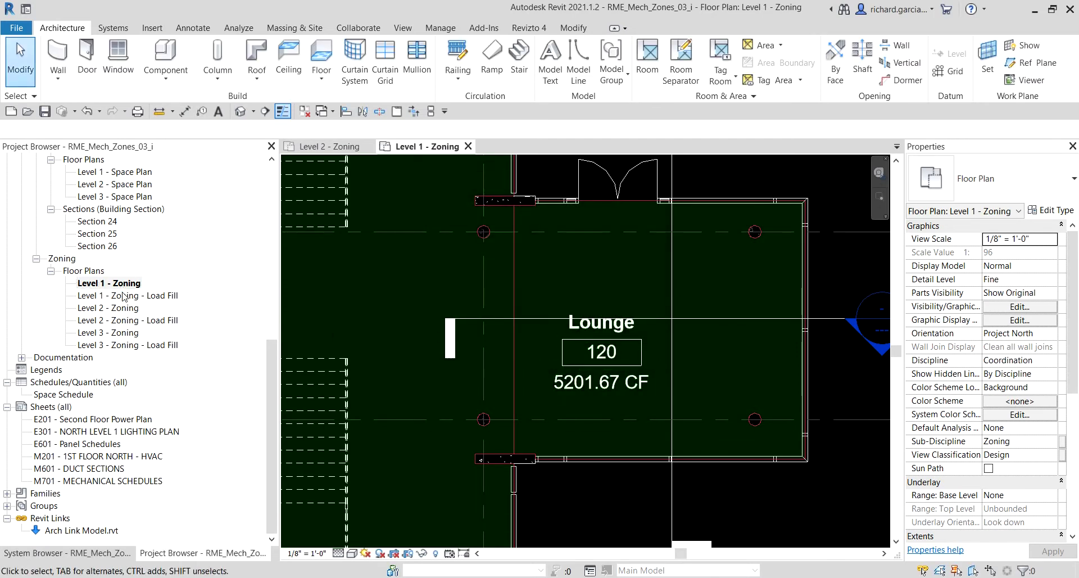
pyautogui.click(329, 147)
pyautogui.click(329, 148)
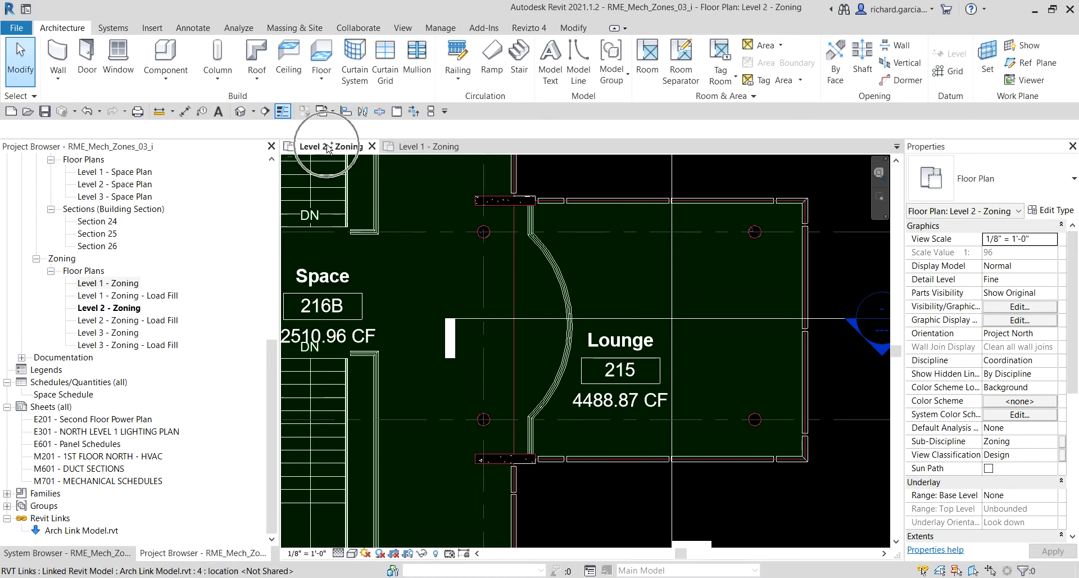
# Tile the Level 2 - Zoning and Level 1 - Zoning views side by side, framing the Lounge space in each.
pyautogui.click(432, 112)
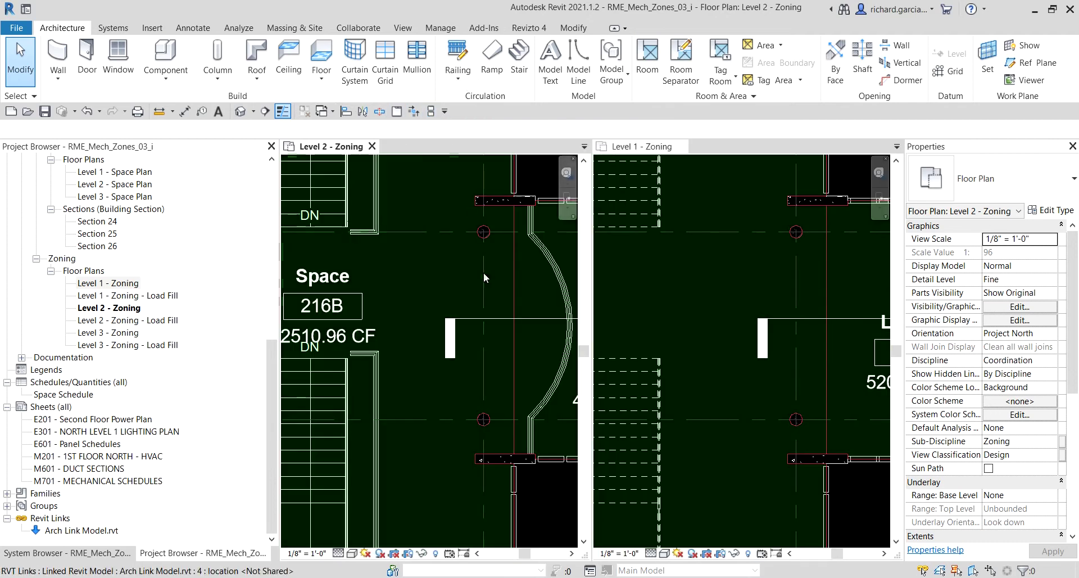
pyautogui.scroll(-3, 453, 362)
pyautogui.moveTo(481, 360); pyautogui.dragTo(401, 336, button='middle')
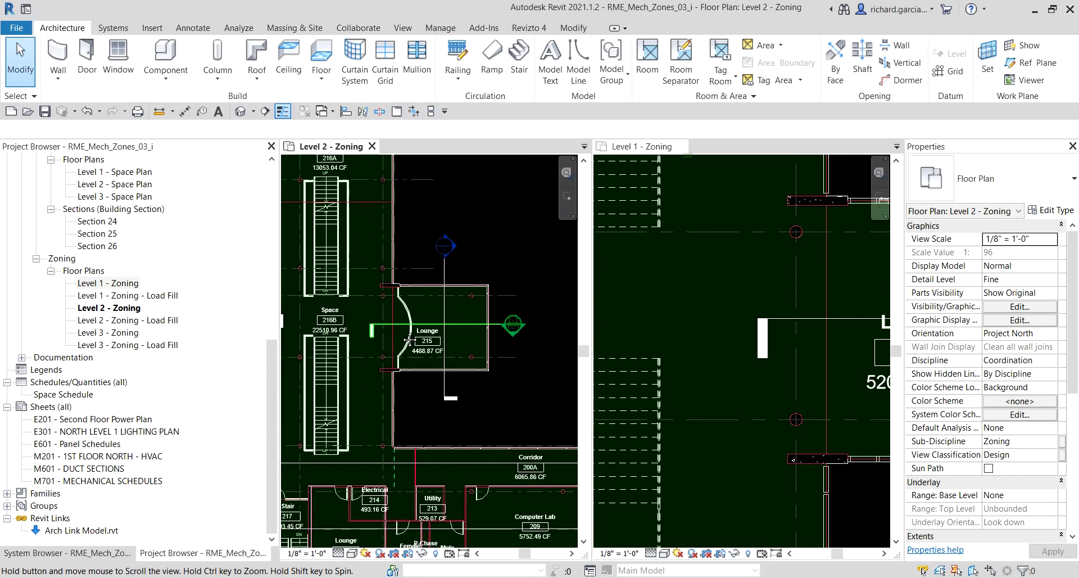
pyautogui.moveTo(838, 373); pyautogui.dragTo(760, 373, button='middle')
pyautogui.scroll(-3, 824, 383)
pyautogui.moveTo(825, 382); pyautogui.dragTo(760, 362, button='middle')
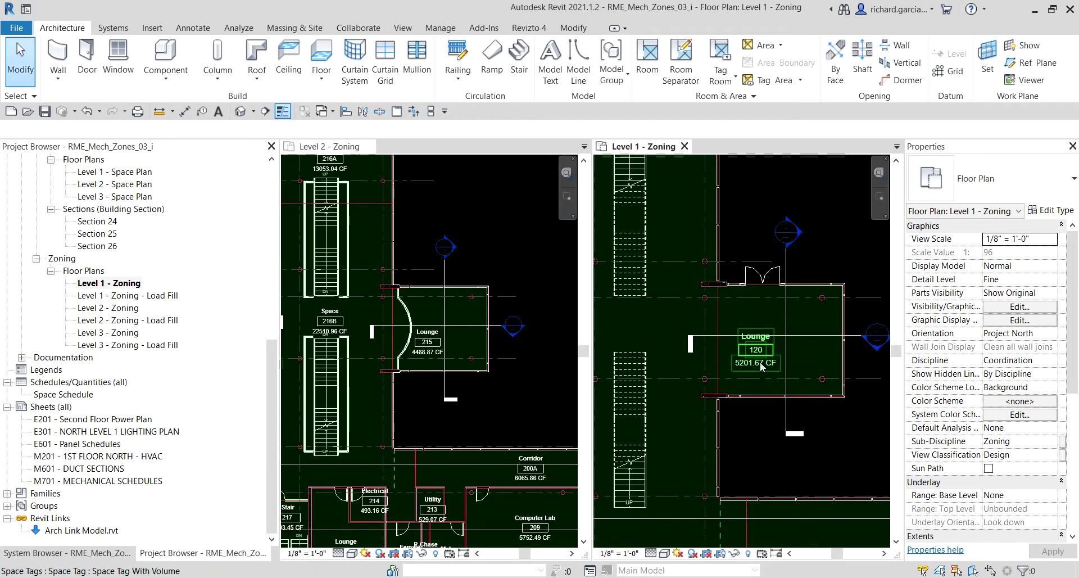
pyautogui.scroll(-1, 760, 362)
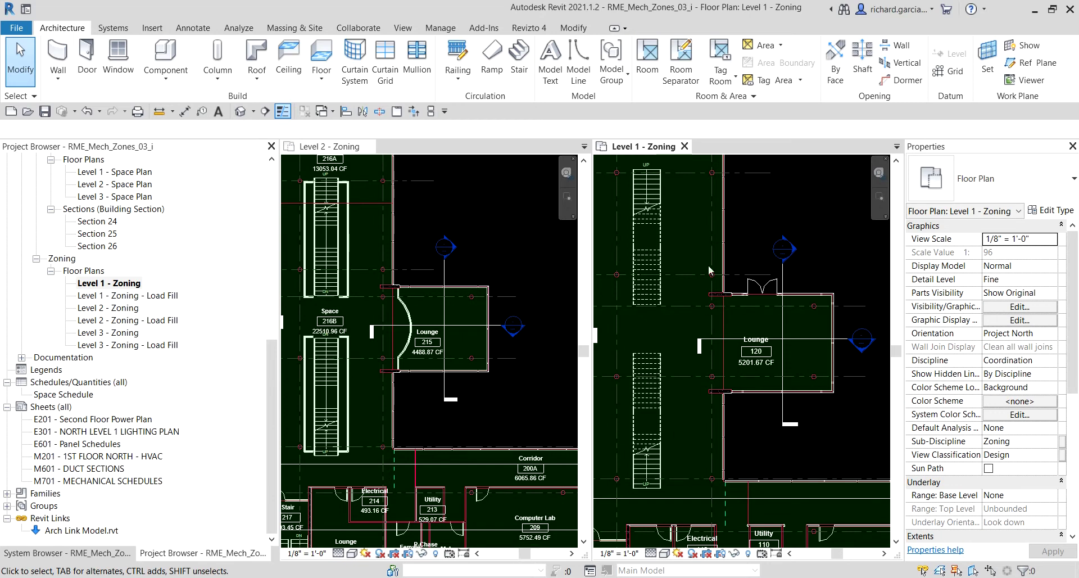
pyautogui.click(777, 201)
pyautogui.click(448, 205)
pyautogui.click(424, 200)
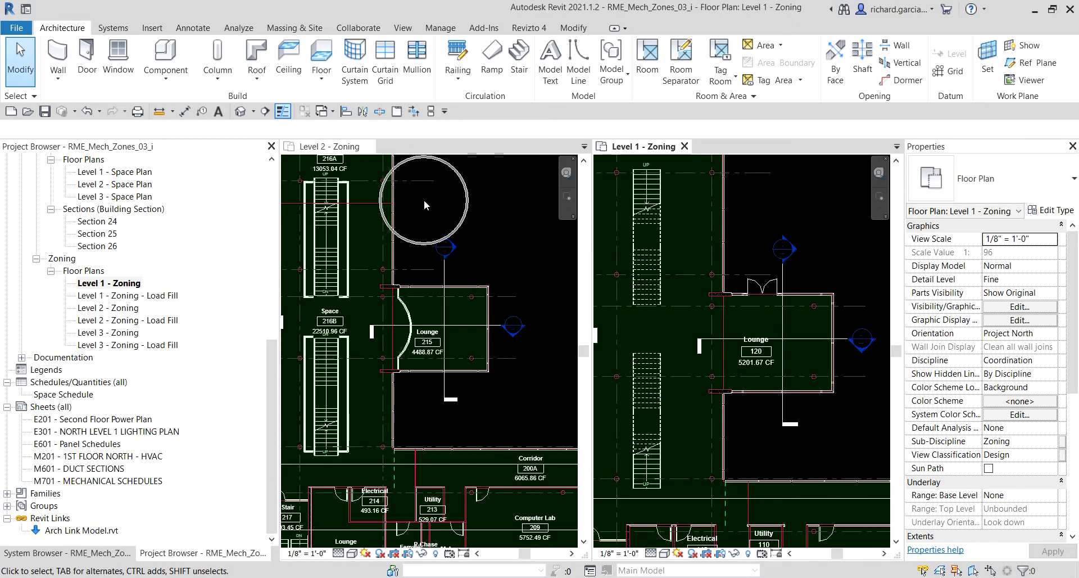
pyautogui.click(817, 234)
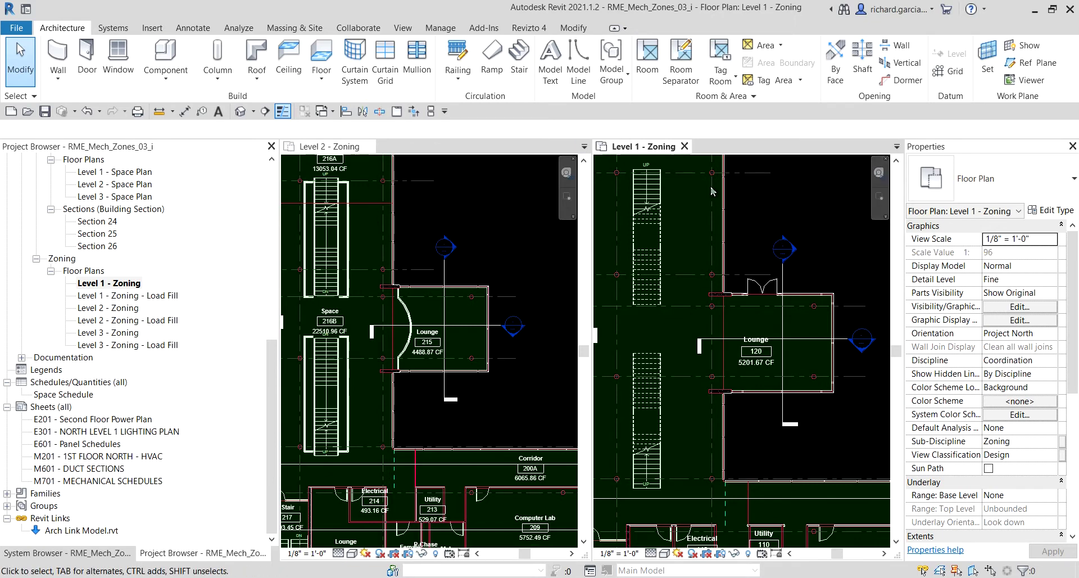
pyautogui.click(674, 201)
pyautogui.click(444, 208)
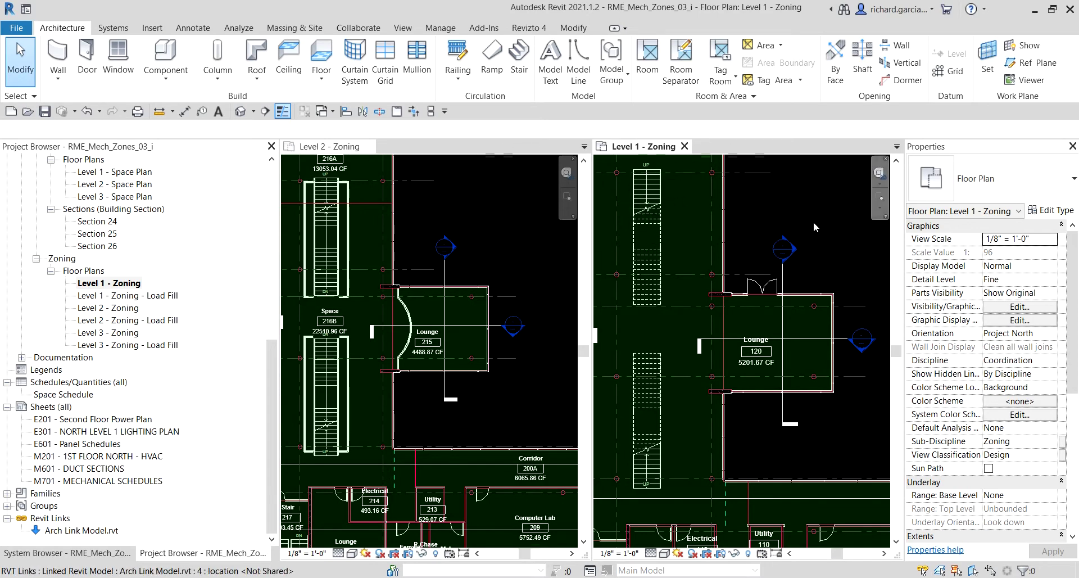
pyautogui.click(794, 207)
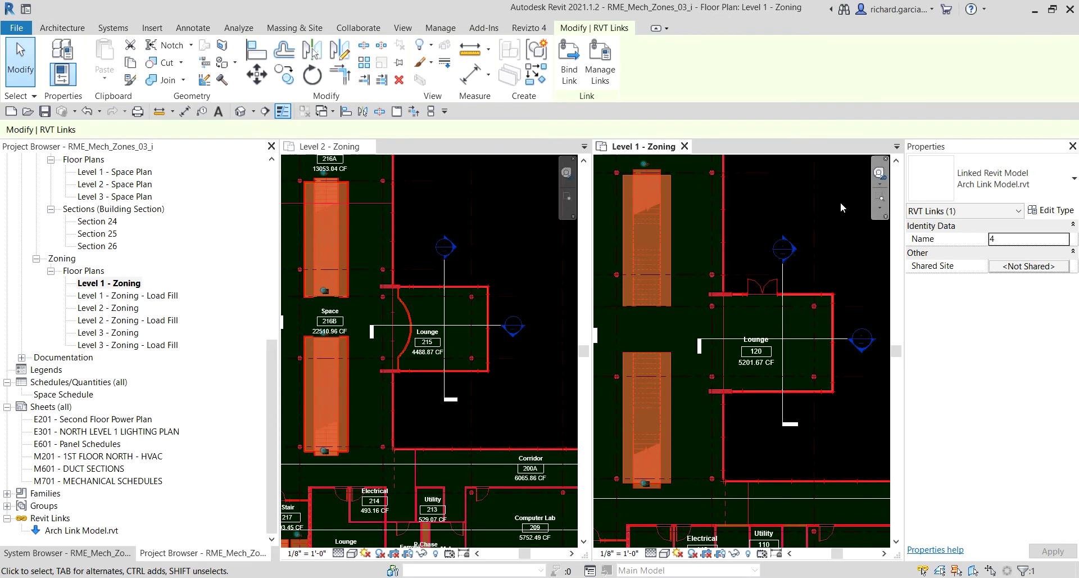
pyautogui.click(824, 206)
pyautogui.click(822, 200)
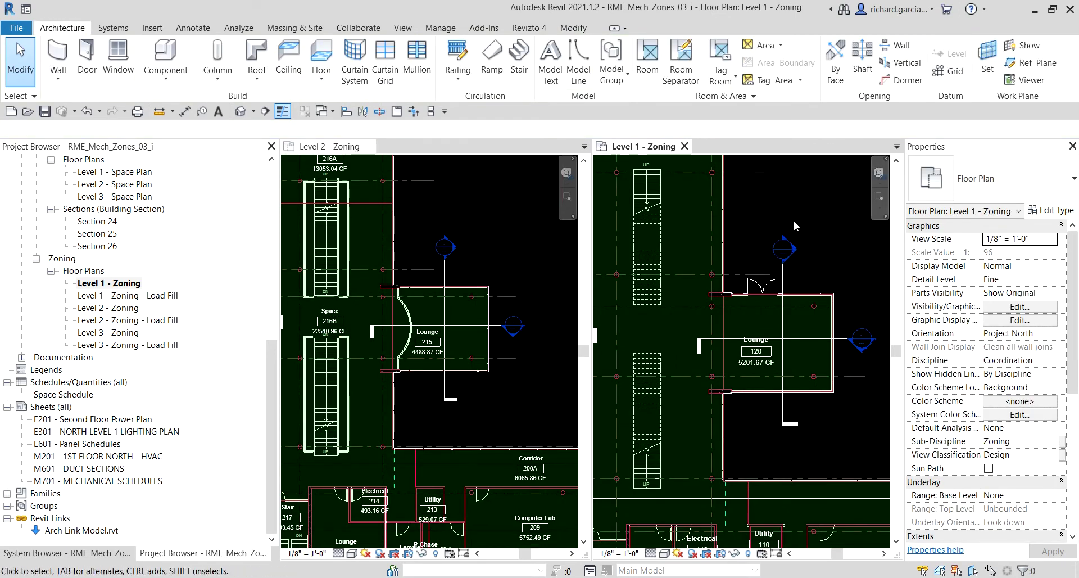
# Retile the zoning views with Level 1 - Zoning first, and start a new zone containing the Level 1 Lounge 120 space.
pyautogui.click(431, 112)
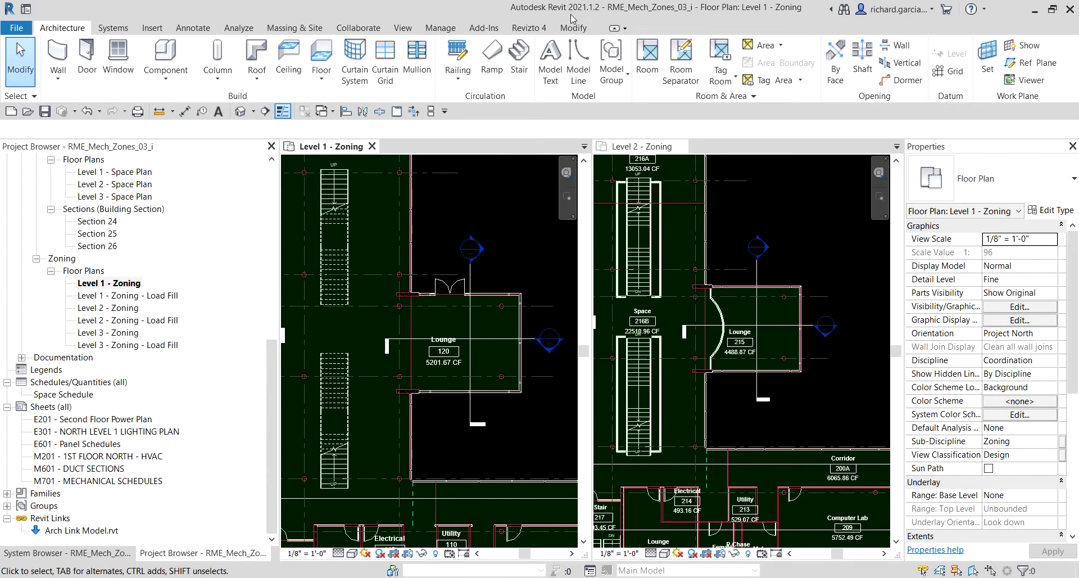
pyautogui.click(236, 28)
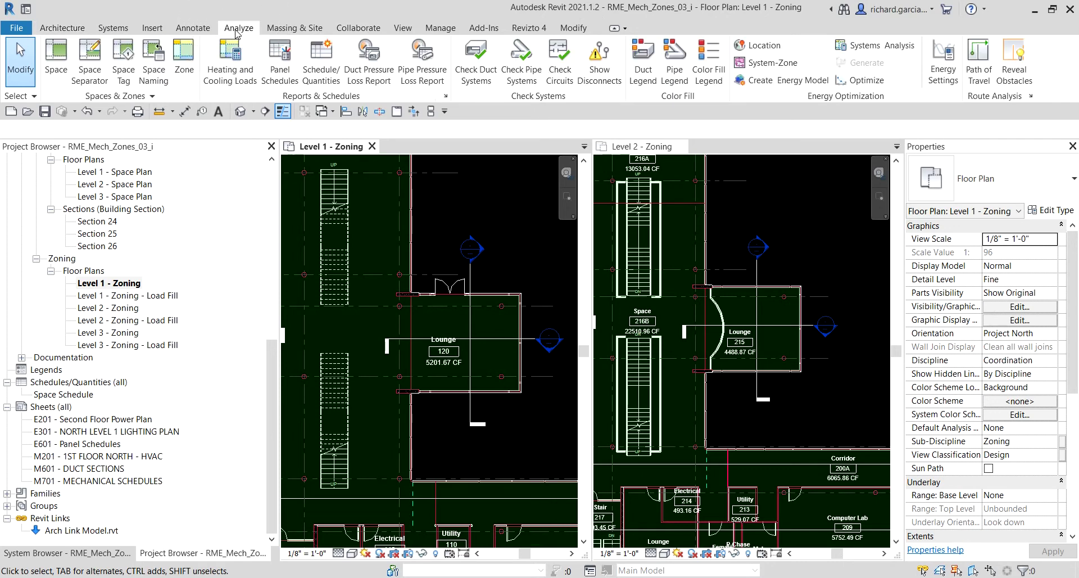
pyautogui.click(187, 60)
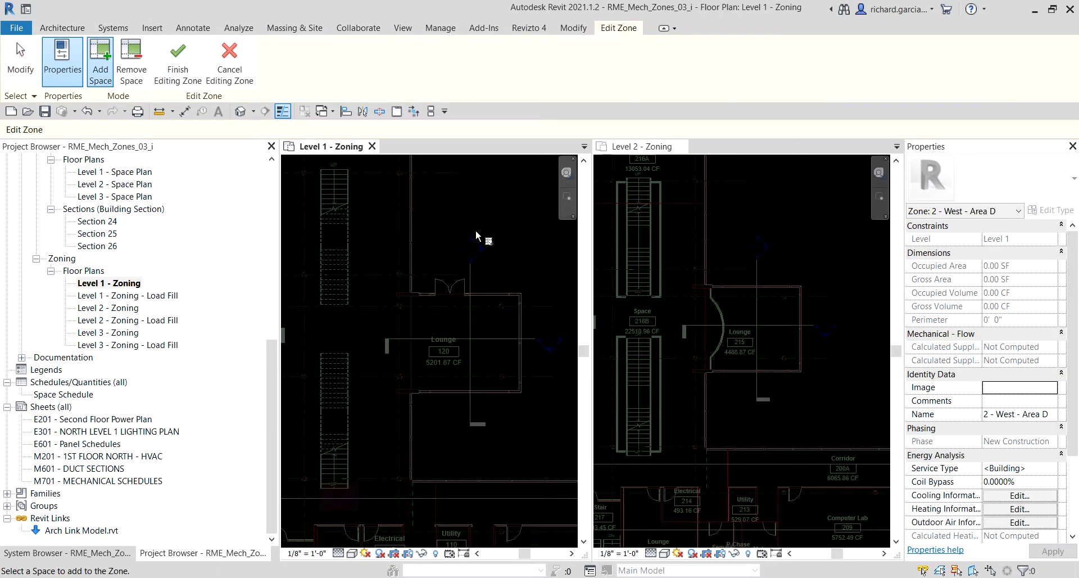
pyautogui.moveTo(462, 347); pyautogui.dragTo(455, 337, button='middle')
pyautogui.scroll(3, 460, 366)
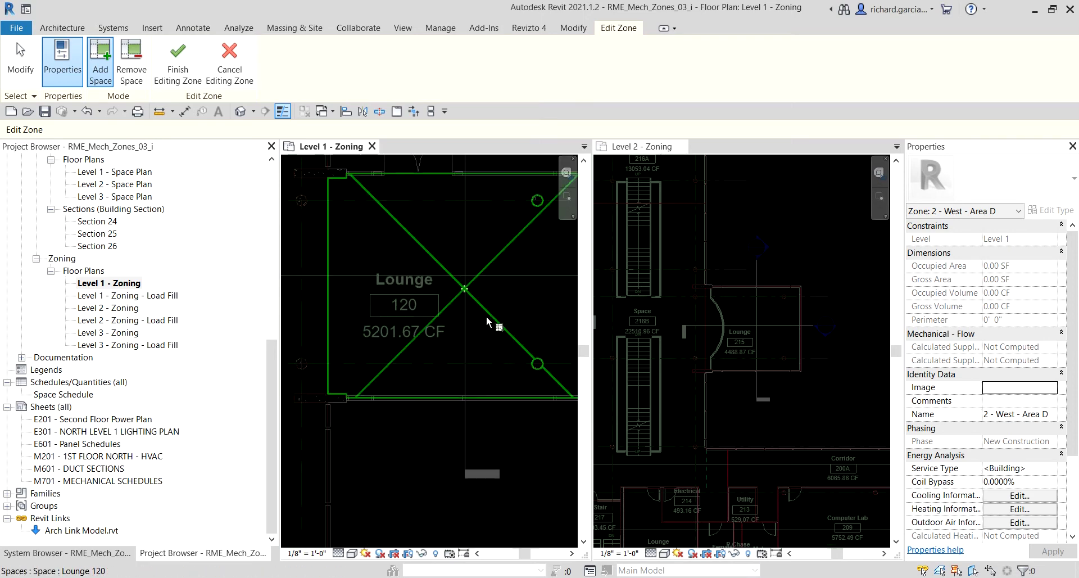
pyautogui.press('ctrl')
pyautogui.click(491, 311)
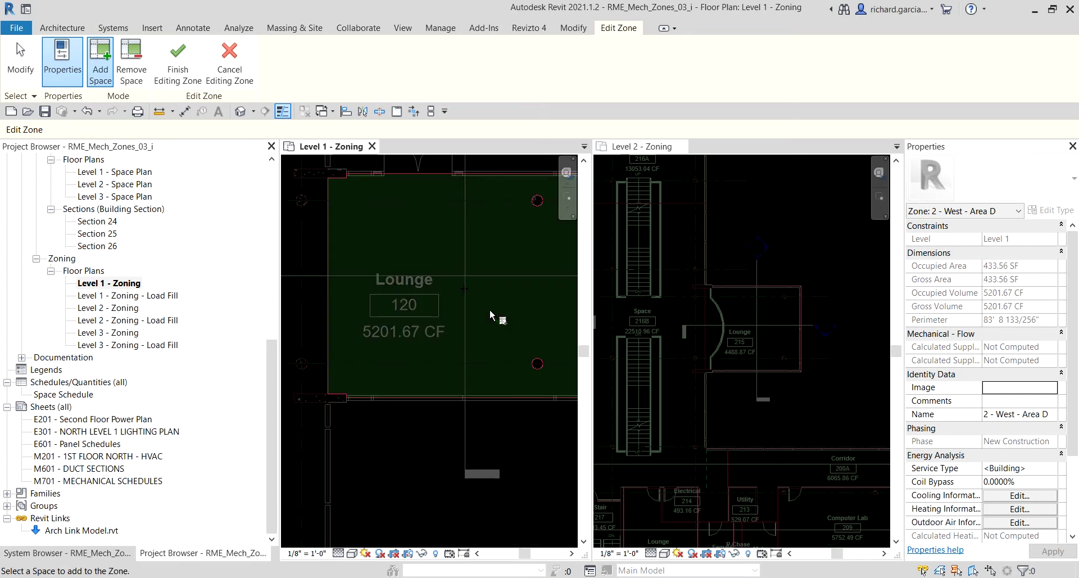
pyautogui.scroll(-2, 467, 278)
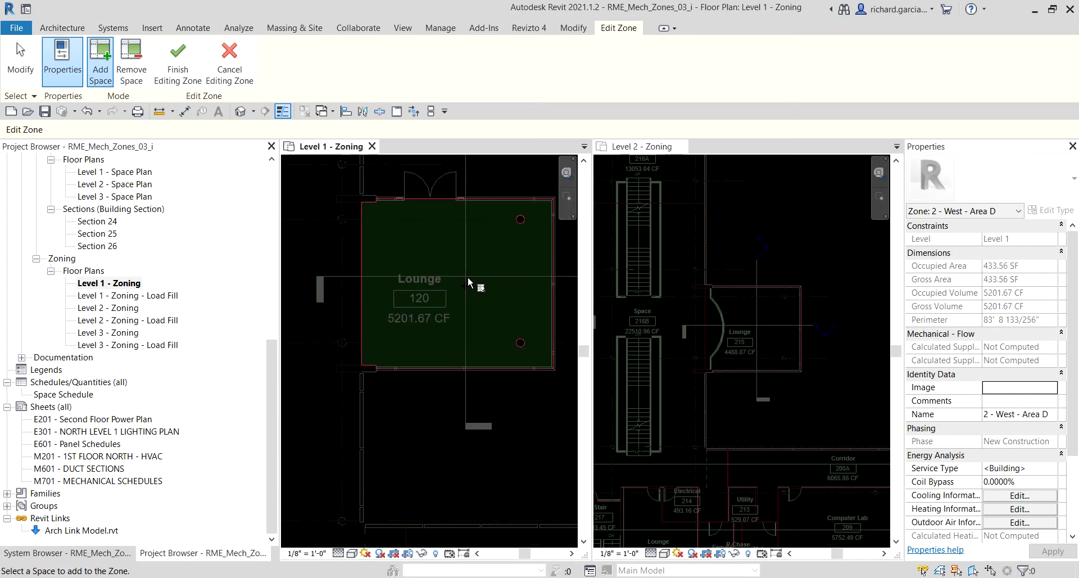
# Add the Level 2 Lounge 215 space to the same zone and finish editing the zone.
pyautogui.click(741, 261)
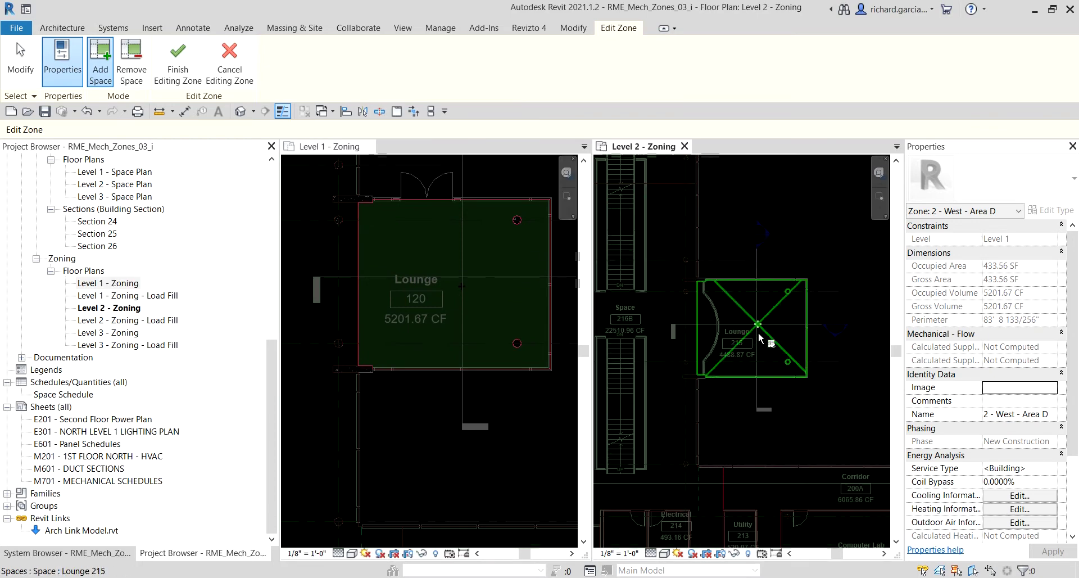
pyautogui.scroll(3, 757, 332)
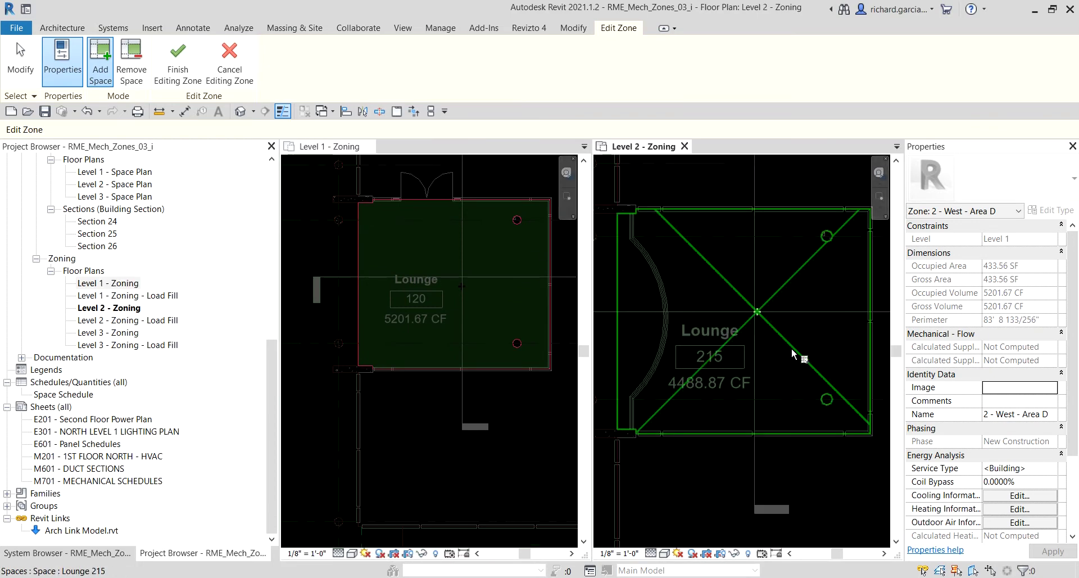
pyautogui.click(792, 347)
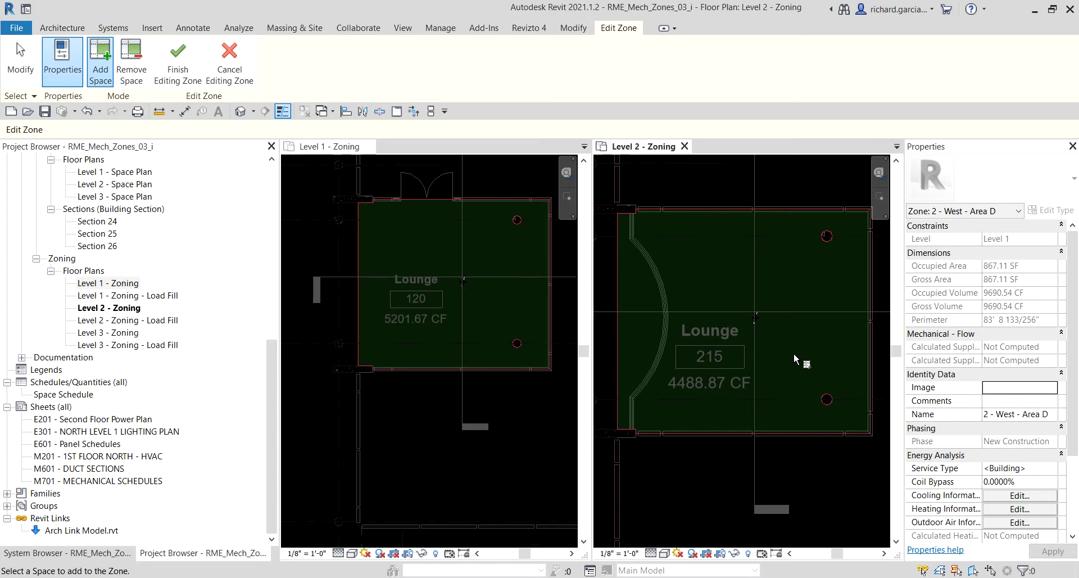
pyautogui.click(184, 65)
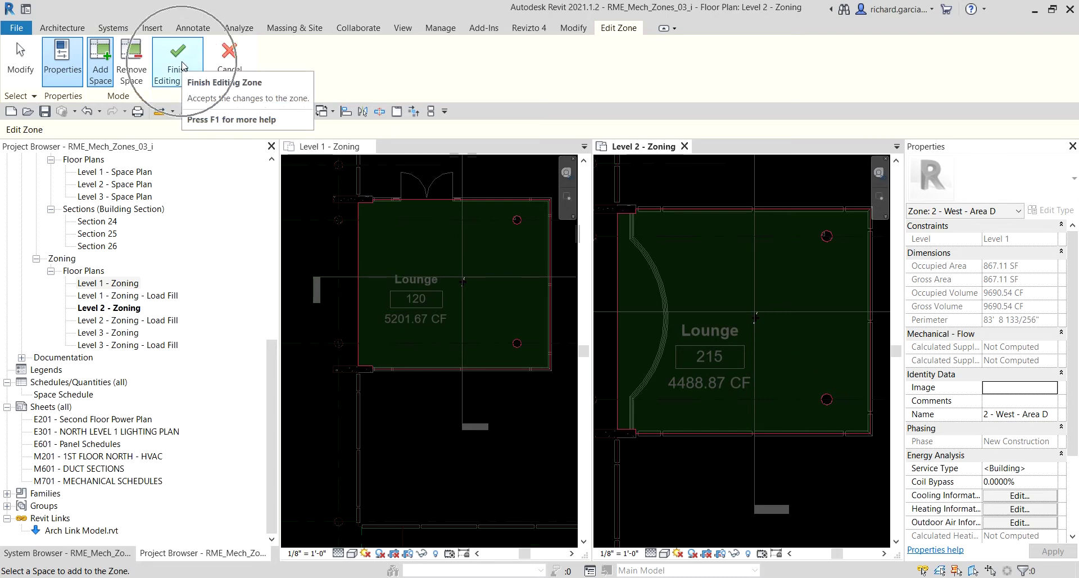
pyautogui.click(184, 66)
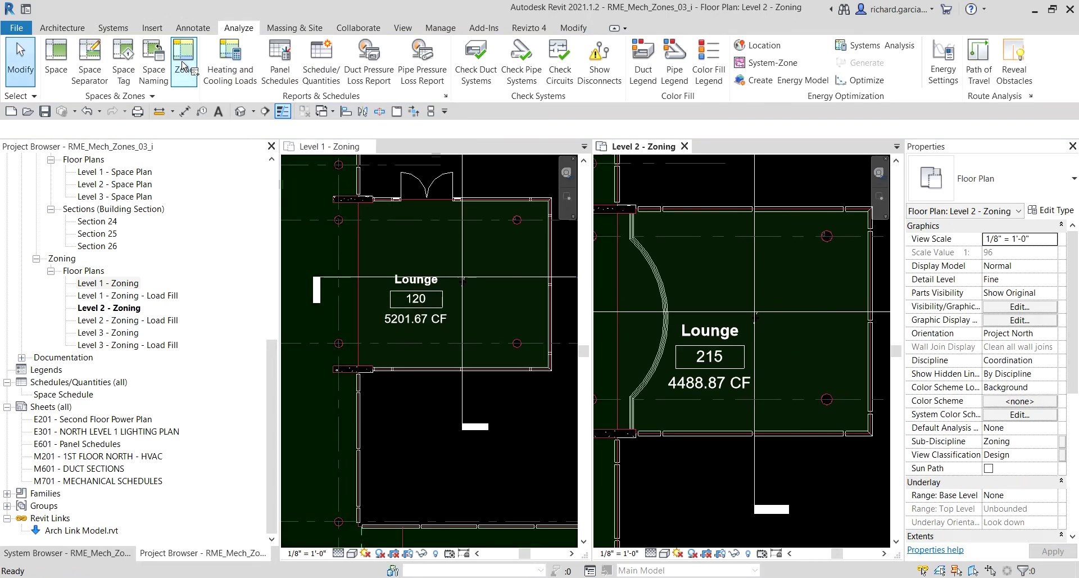
# Examine the zoned Lounge 120 and Lounge 215 spaces side by side in the Level 1 and Level 2 plans.
pyautogui.scroll(-2, 435, 294)
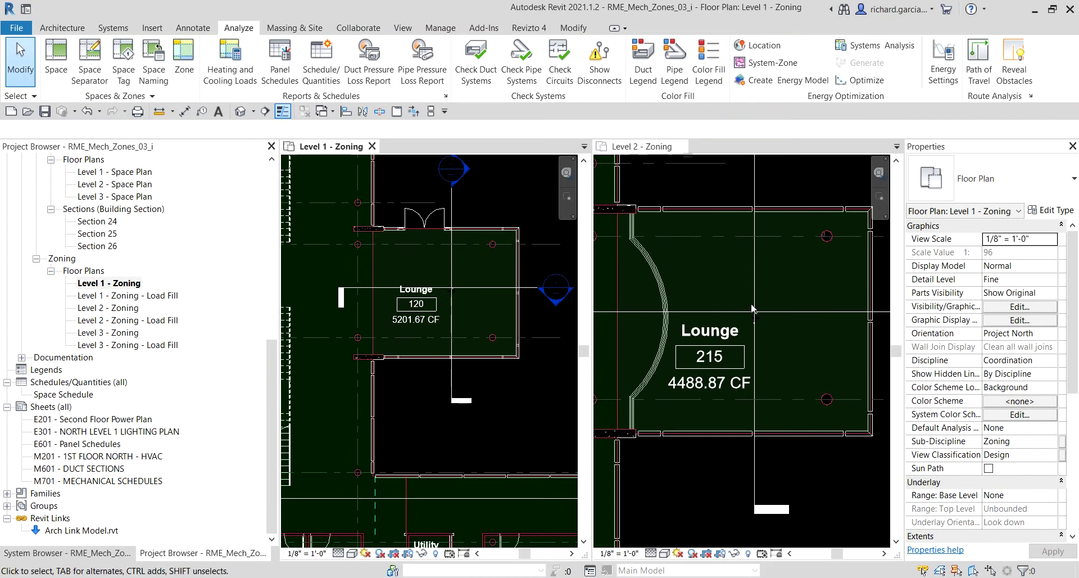
pyautogui.scroll(-2, 752, 308)
pyautogui.scroll(-1, 782, 305)
pyautogui.moveTo(762, 313)
pyautogui.mouseDown(button='middle')
pyautogui.moveTo(762, 283)
pyautogui.moveTo(762, 297)
pyautogui.mouseUp(button='middle')
pyautogui.scroll(-1, 762, 297)
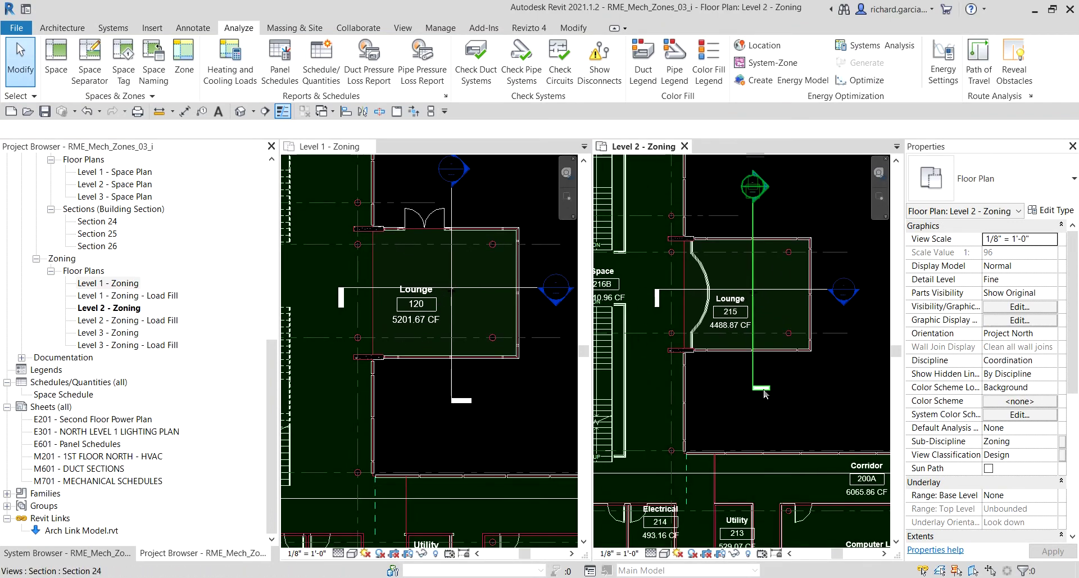
pyautogui.scroll(1, 788, 387)
pyautogui.moveTo(800, 369); pyautogui.dragTo(812, 393, button='middle')
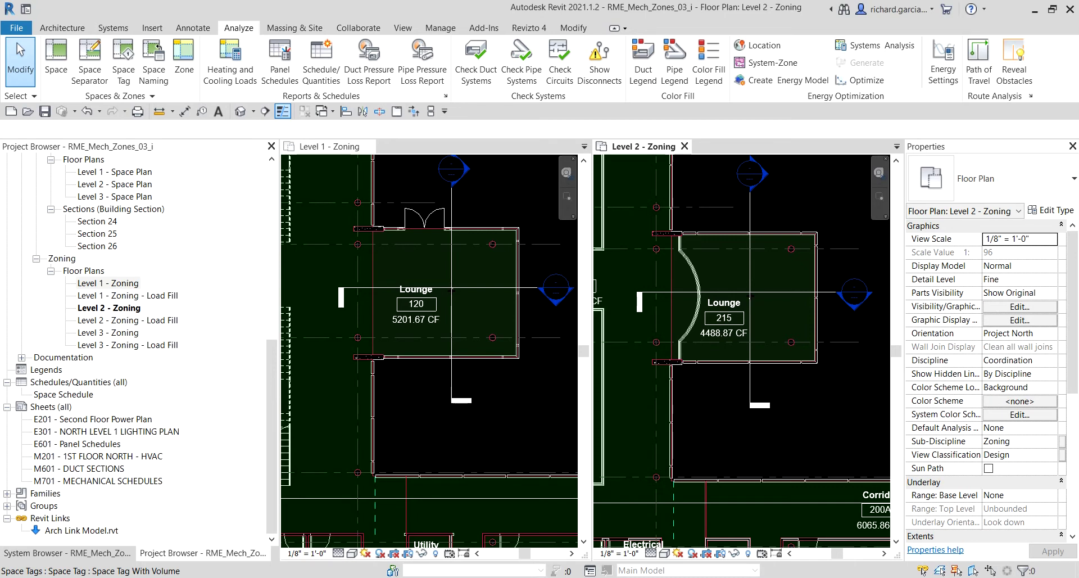
# Return the tiled views to a single tabbed window with Level 1 - Zoning active, framed on Lounge 120.
pyautogui.click(484, 190)
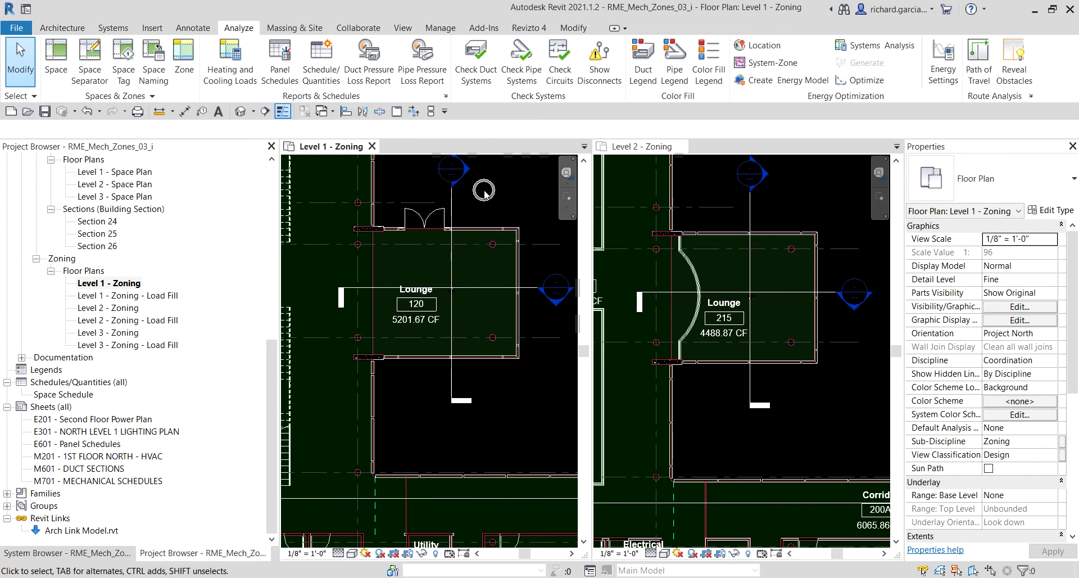
pyautogui.click(397, 111)
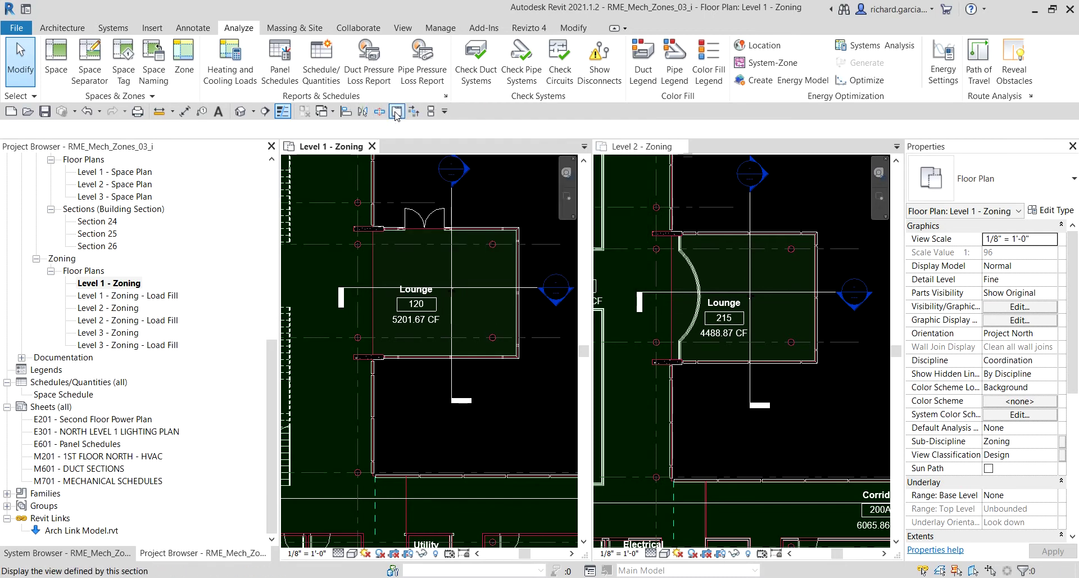
pyautogui.scroll(2, 445, 381)
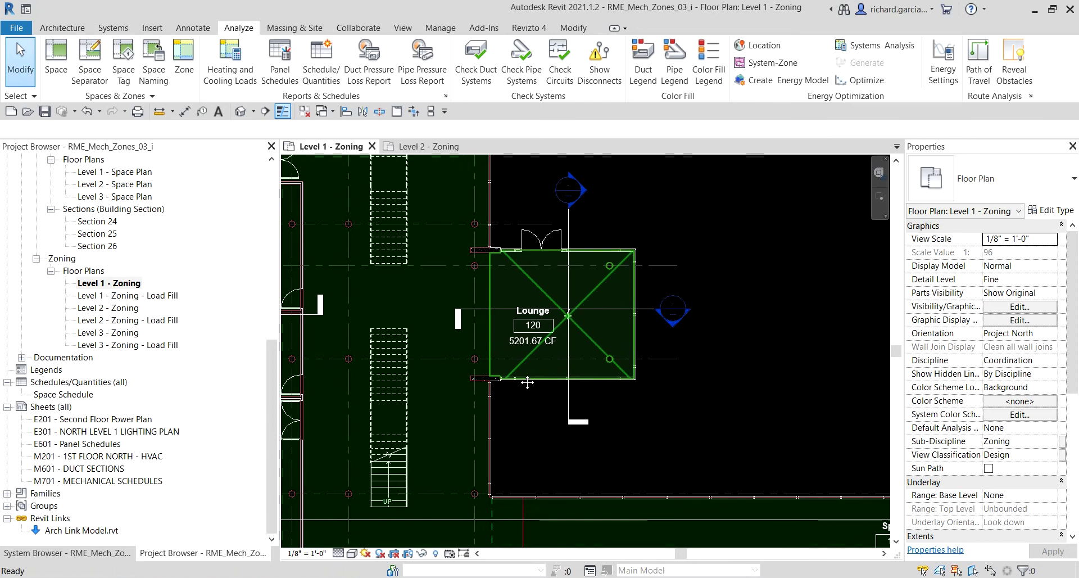
pyautogui.moveTo(520, 378); pyautogui.dragTo(581, 427, button='middle')
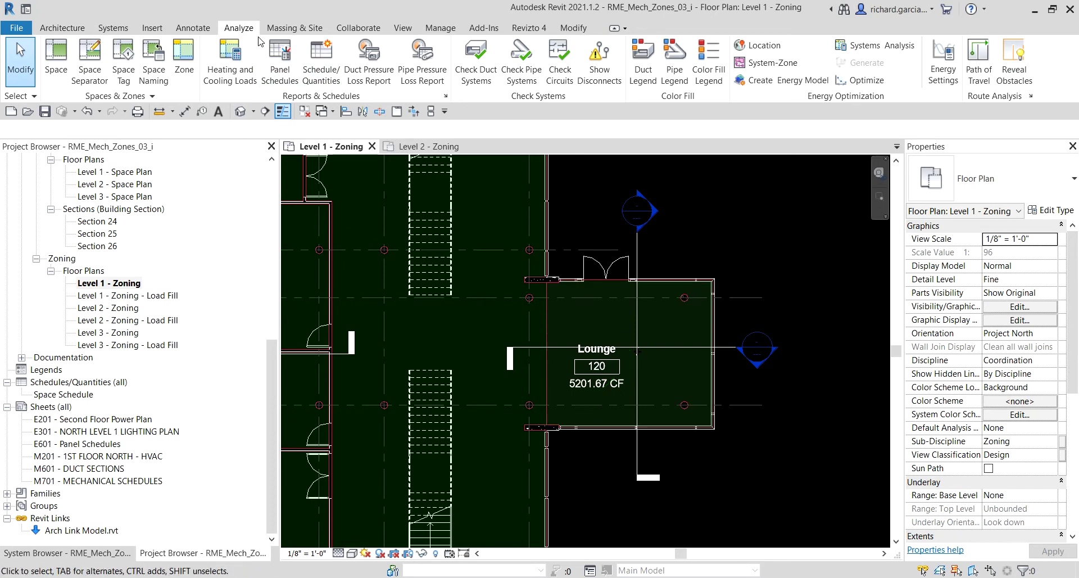
# Tag the HVAC zone in Lounge 120 by category, placing the tag with a leader beside the room, and end the tagging command.
pyautogui.click(193, 28)
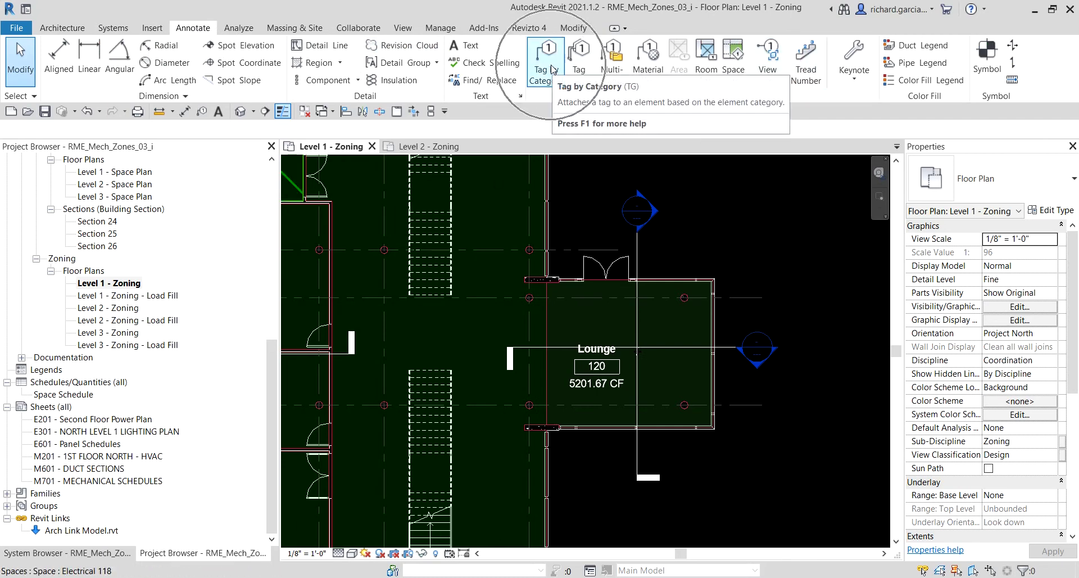
pyautogui.click(203, 112)
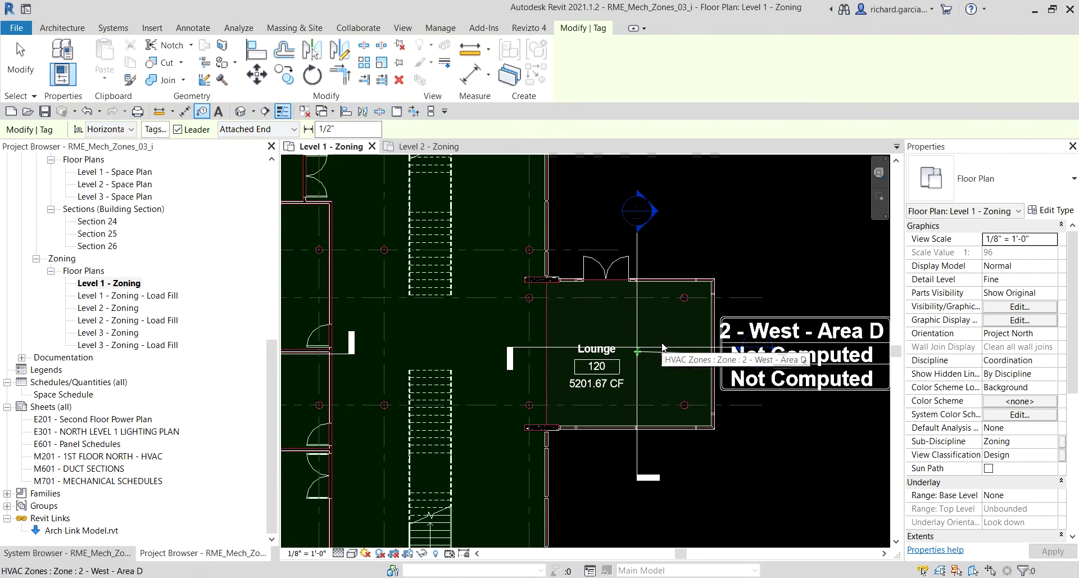
pyautogui.moveTo(666, 315); pyautogui.dragTo(591, 286, button='middle')
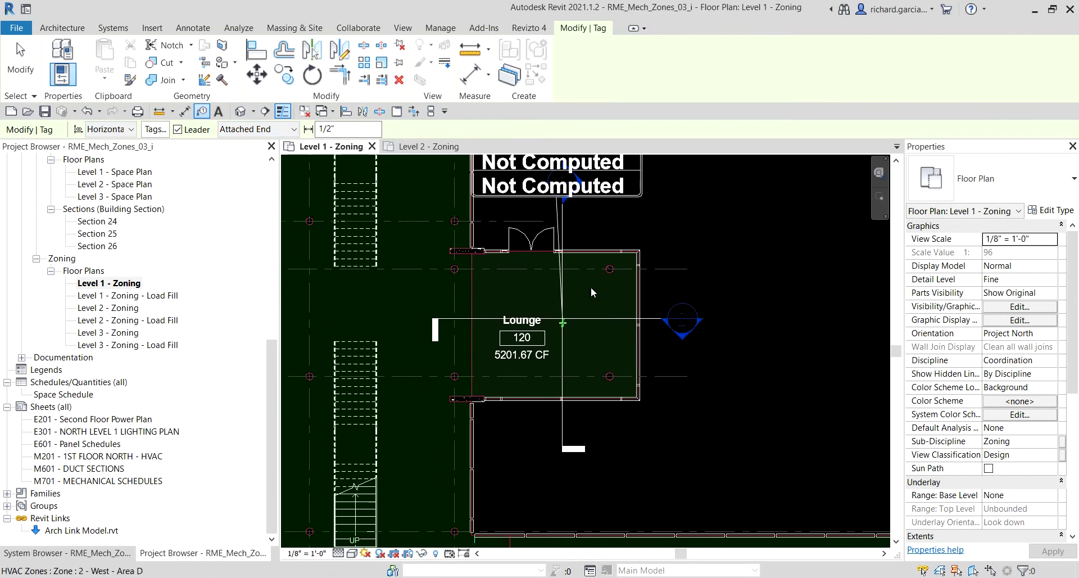
pyautogui.click(571, 332)
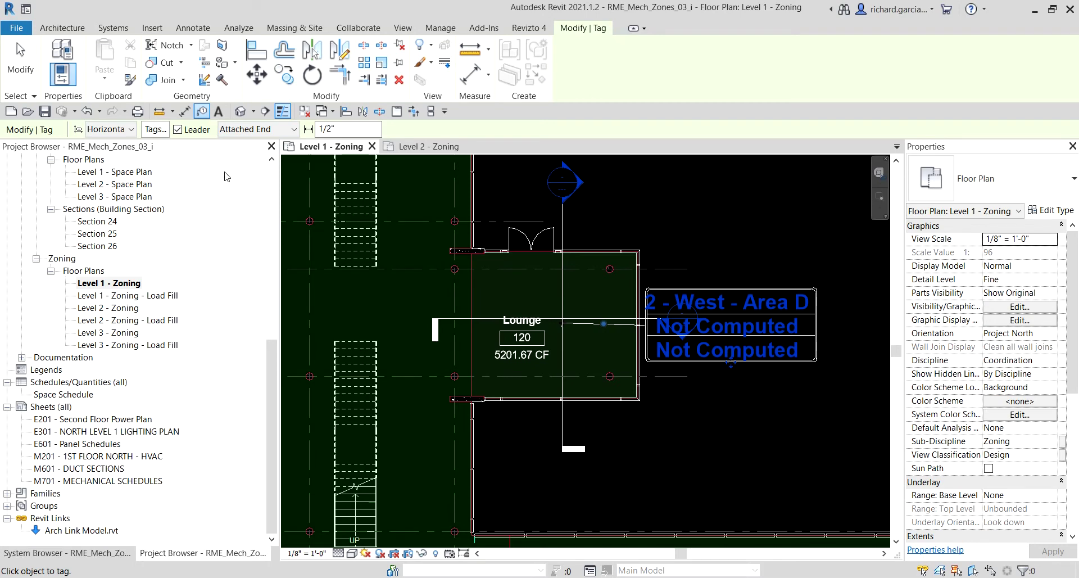
pyautogui.click(17, 59)
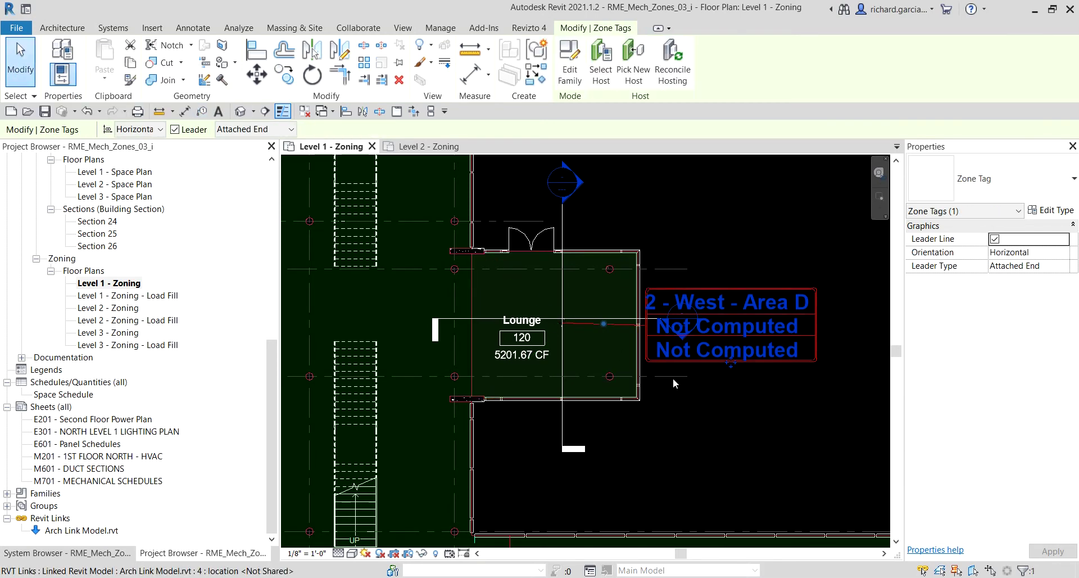
# Move the zone tag outside the building, up and right of Lounge 120, and shift its leader elbow so the segment at the tag runs horizontally.
pyautogui.moveTo(743, 380); pyautogui.dragTo(683, 391, button='middle')
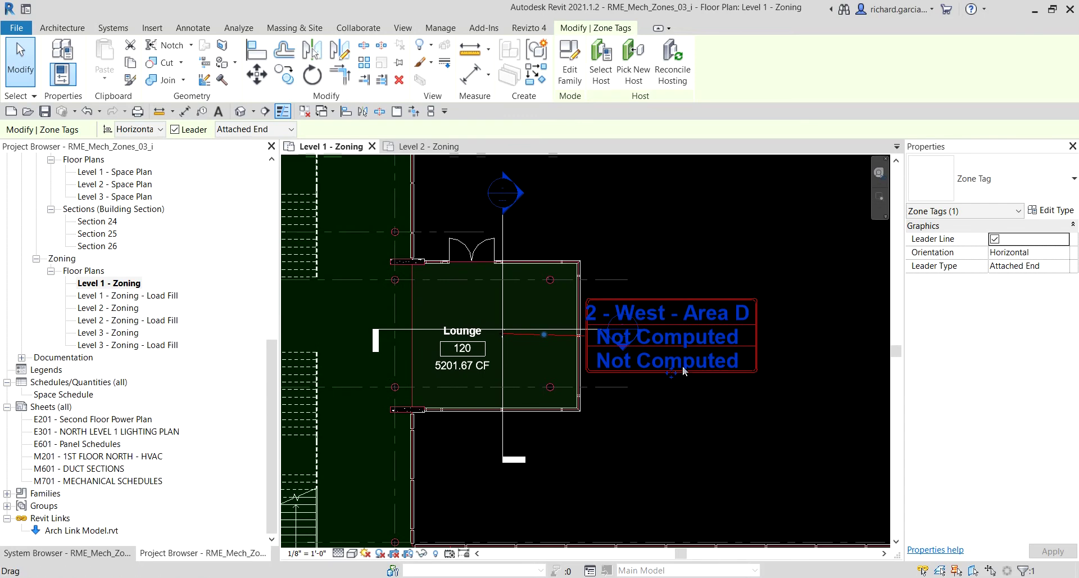
pyautogui.moveTo(680, 378); pyautogui.dragTo(742, 273)
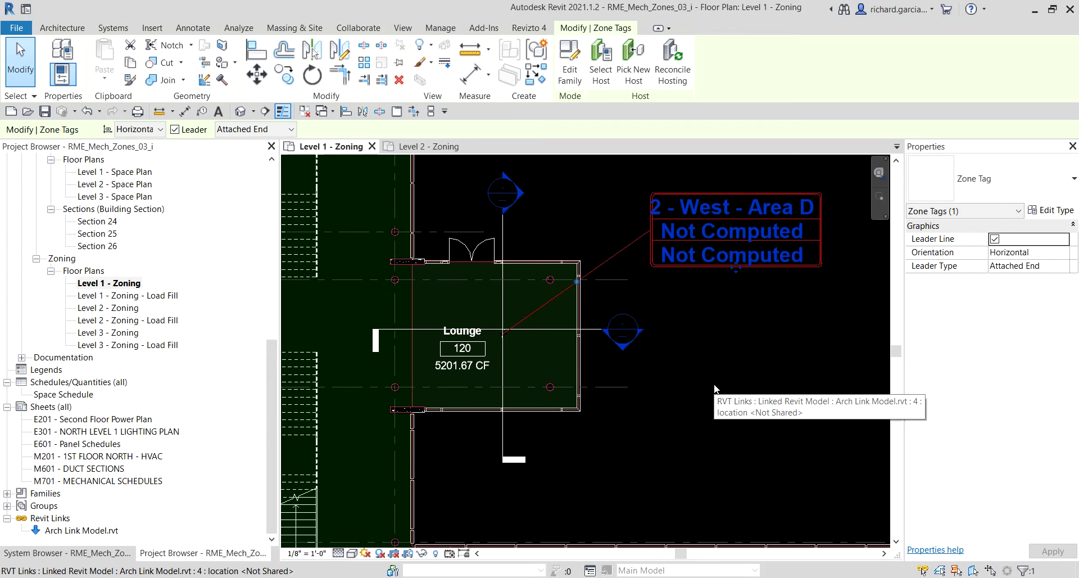
pyautogui.click(744, 242)
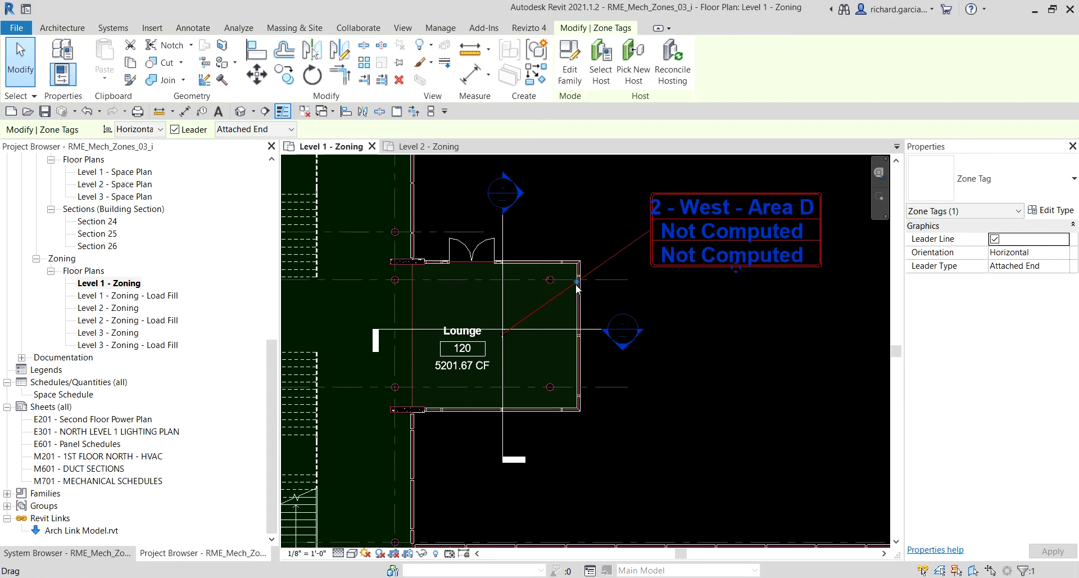
pyautogui.moveTo(578, 281); pyautogui.dragTo(577, 230)
pyautogui.click(725, 332)
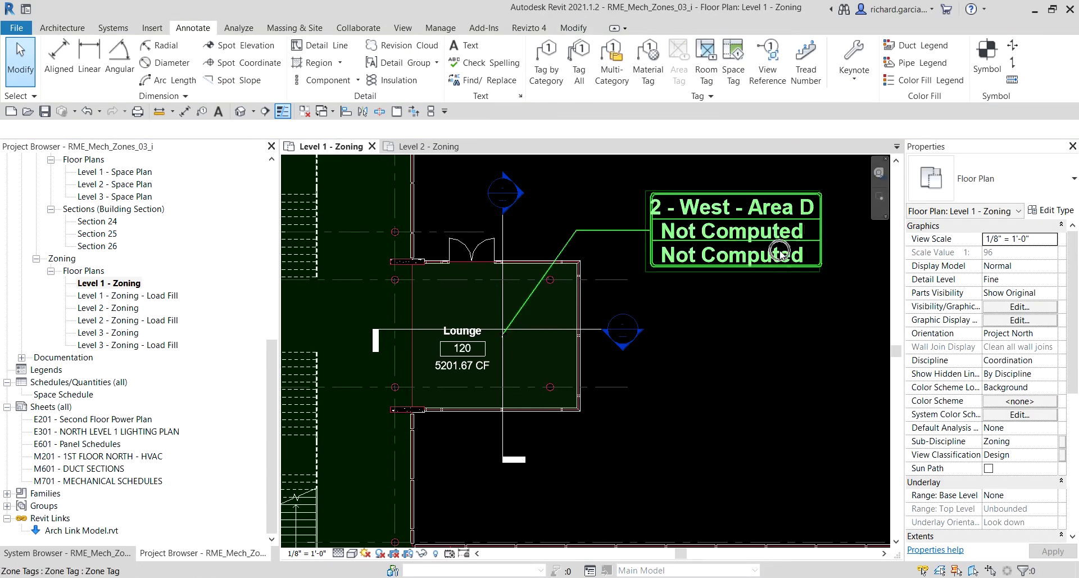
# Open the Zone Tag family for editing, examine which labels it contains, and close it to return to the Level 1 zoning plan.
pyautogui.click(629, 231)
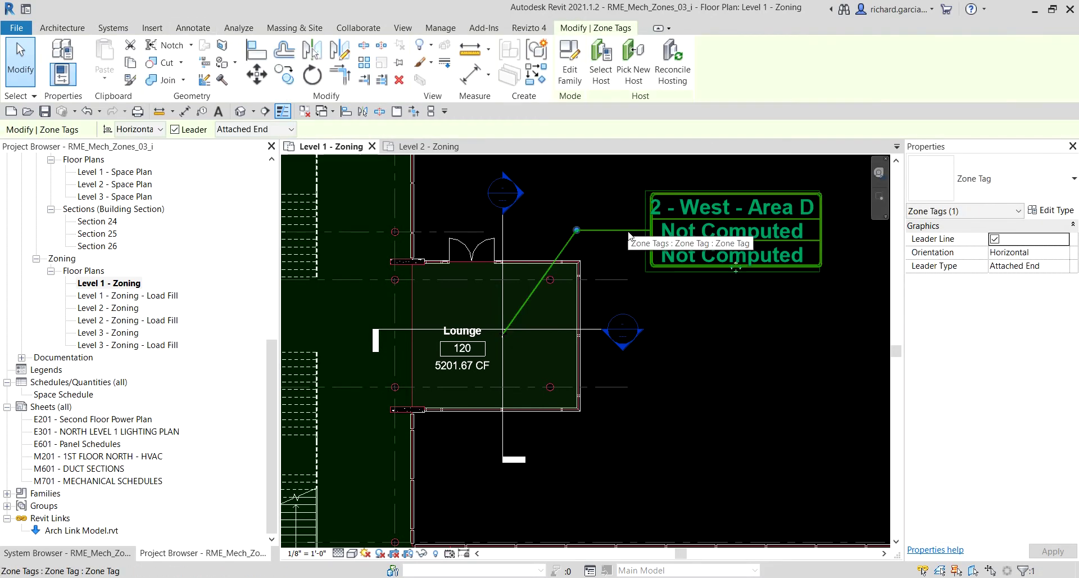
pyautogui.click(573, 54)
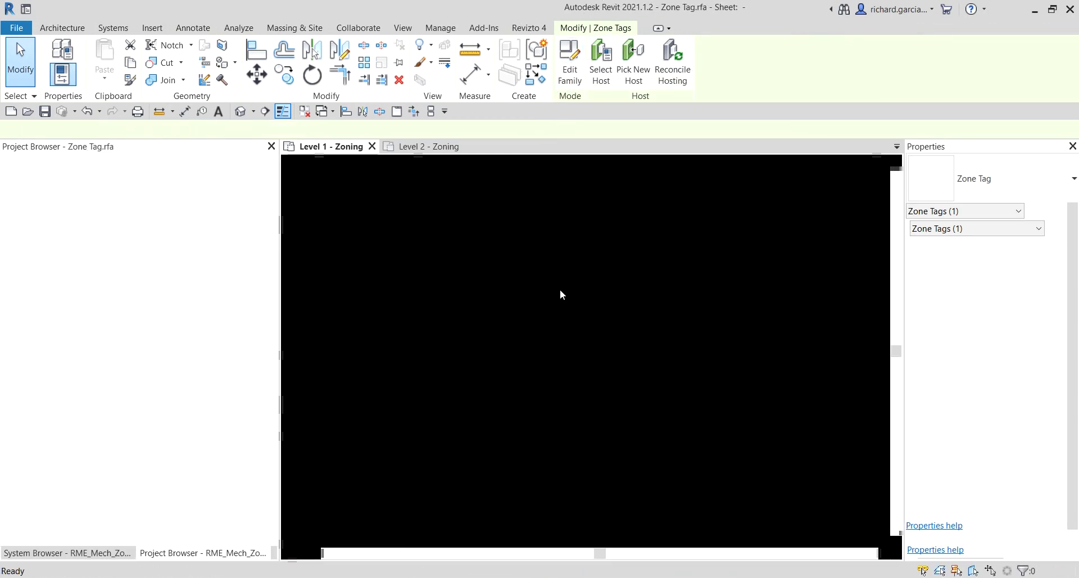
pyautogui.scroll(5, 578, 385)
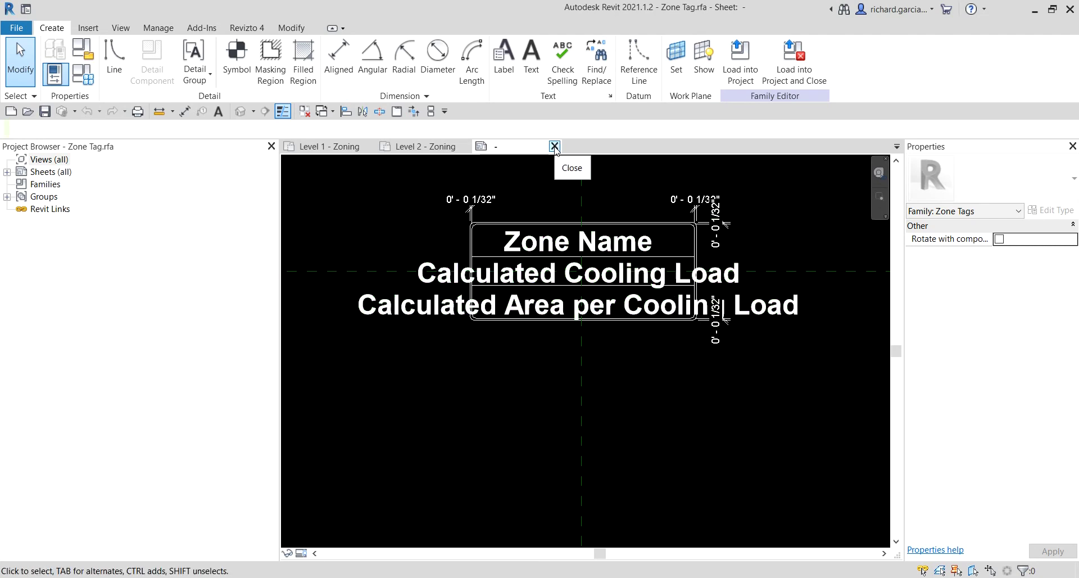
pyautogui.click(555, 147)
pyautogui.click(568, 298)
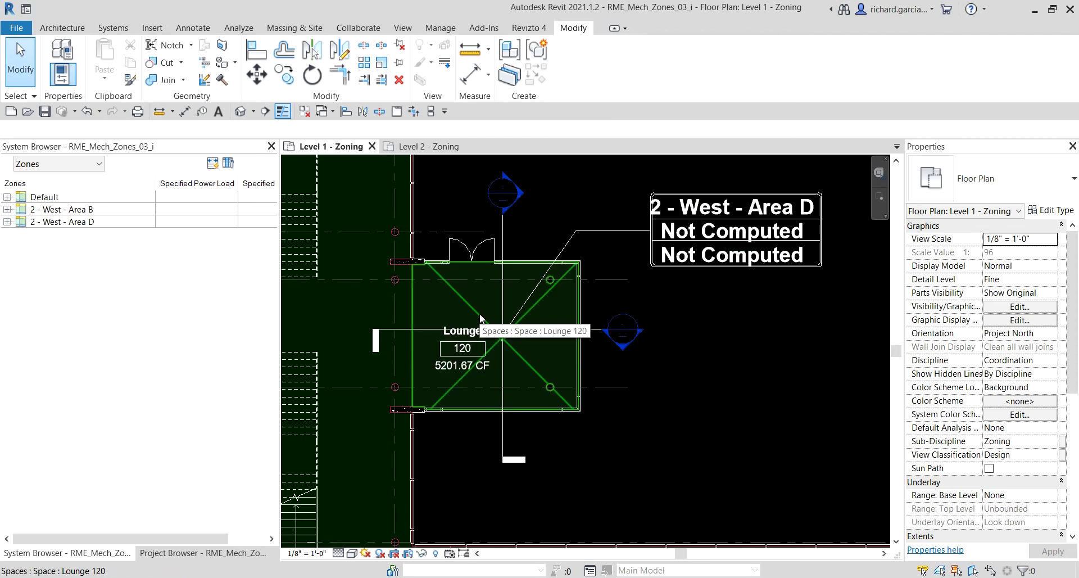
# Rename the zone containing Lounge 120 as "Lounge - East" and clear the selection.
pyautogui.click(35, 149)
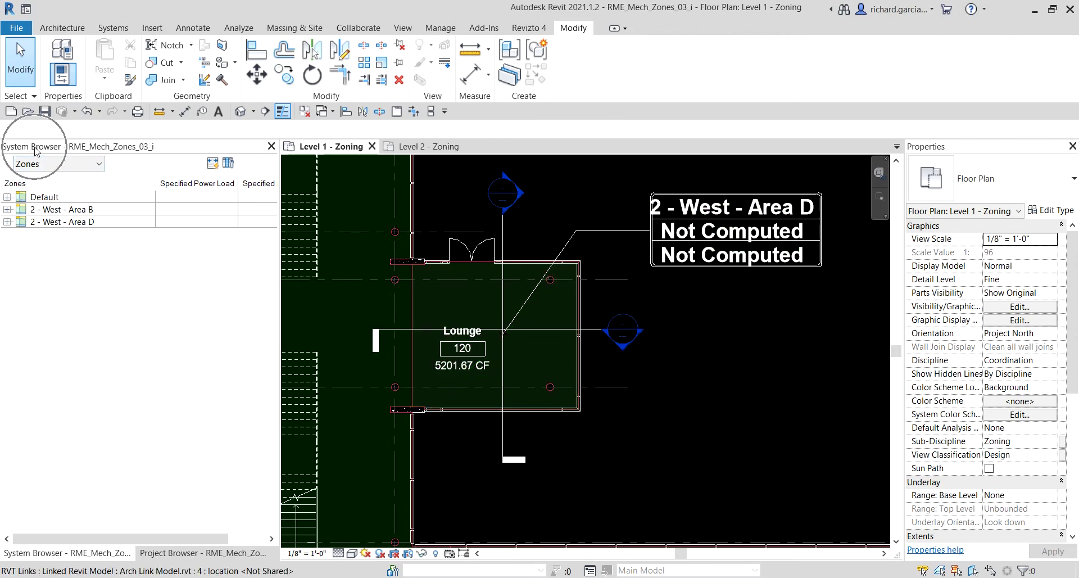
pyautogui.click(49, 223)
pyautogui.click(49, 224)
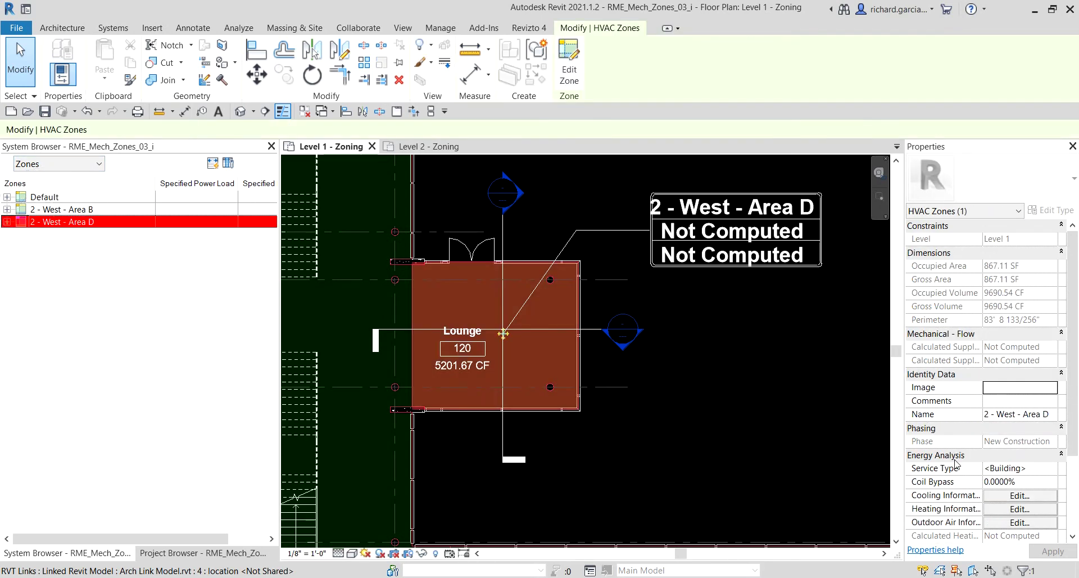
pyautogui.click(1054, 420)
pyautogui.moveTo(1054, 417); pyautogui.dragTo(943, 405)
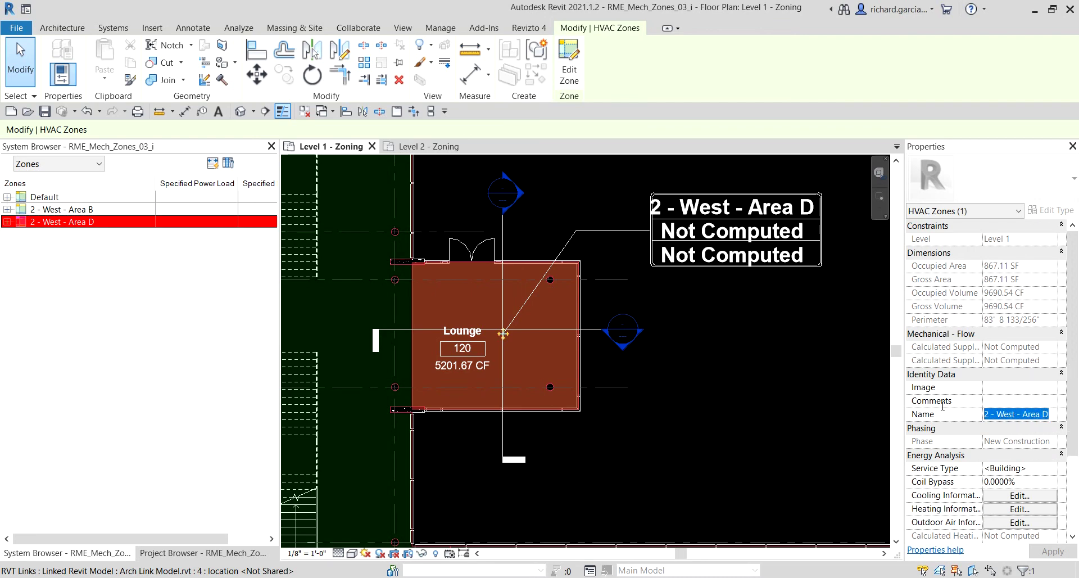
pyautogui.write('Lo')
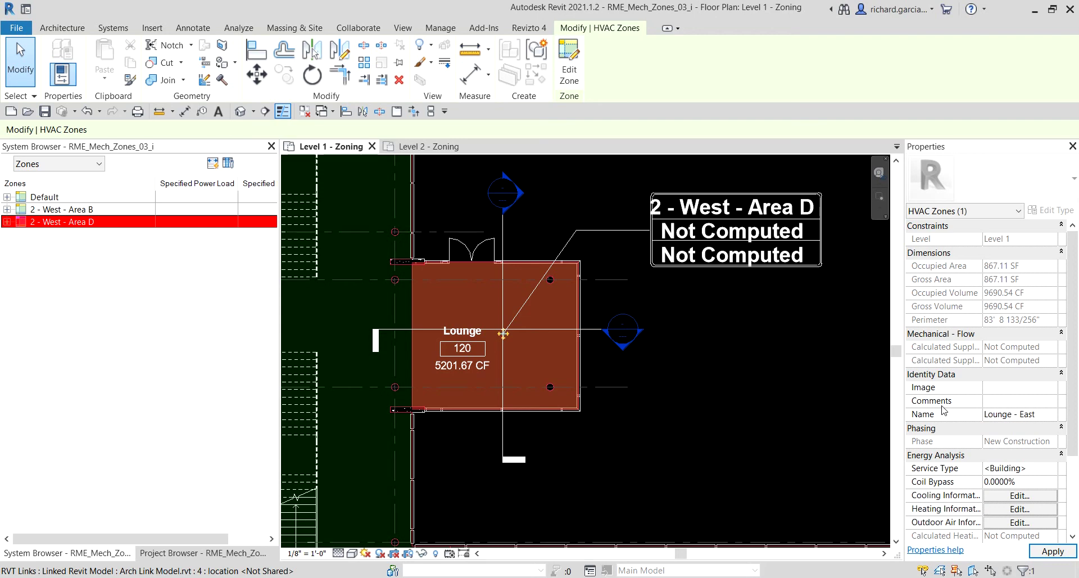
pyautogui.write('unge - East')
pyautogui.click(1053, 552)
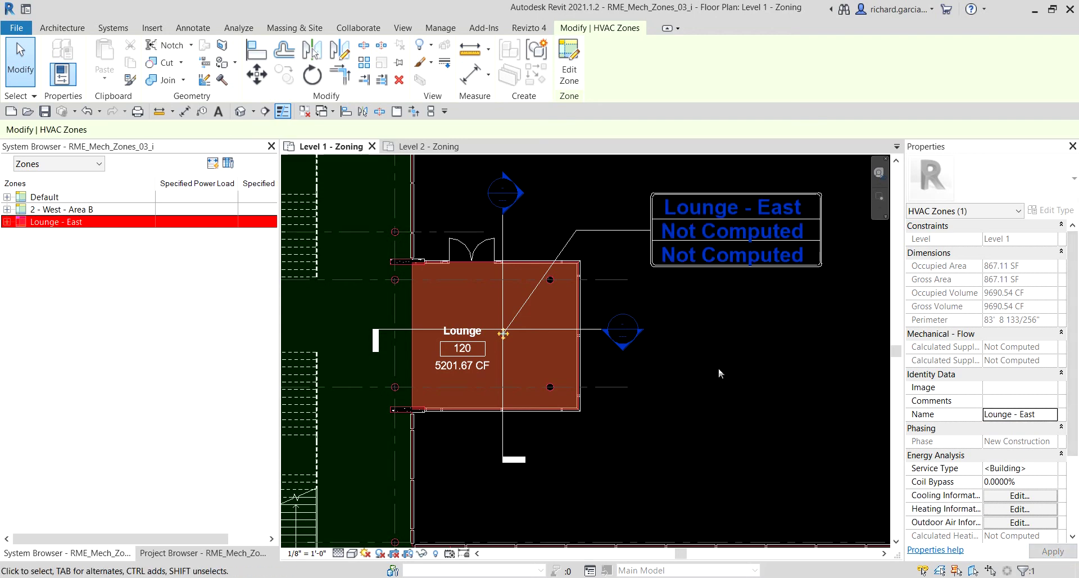
pyautogui.click(761, 354)
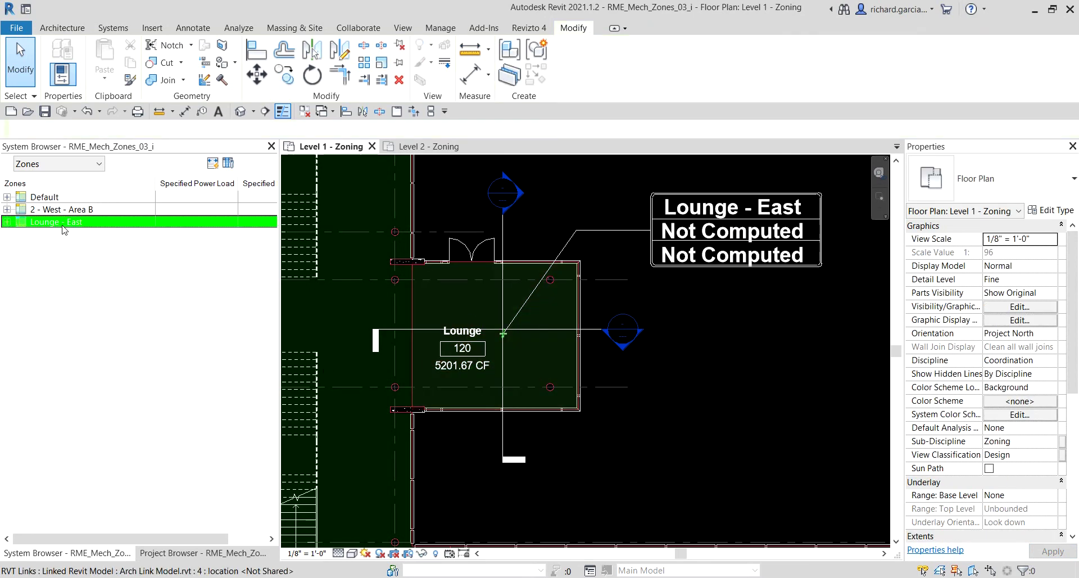
# Expand the Lounge - East zone in the System Browser to examine its spaces, and view the tagged Lounge 120 with its surroundings.
pyautogui.click(7, 222)
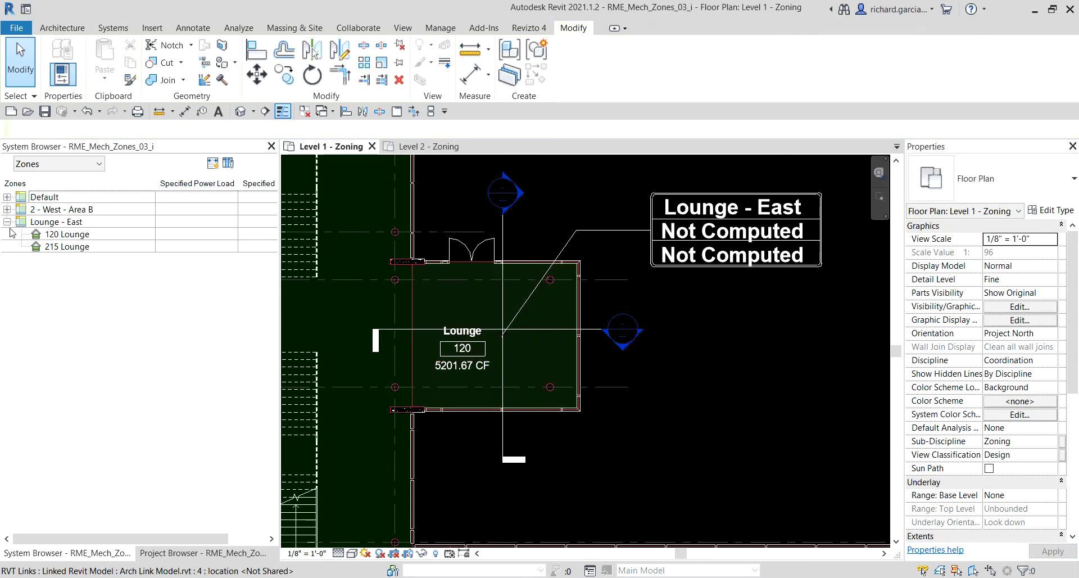
pyautogui.click(77, 235)
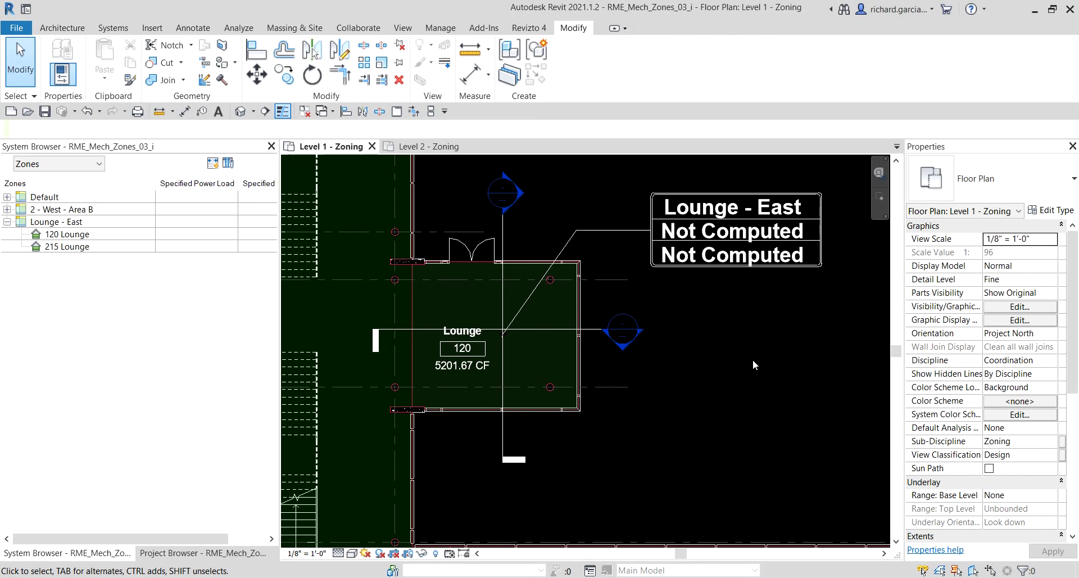
pyautogui.scroll(-2, 737, 356)
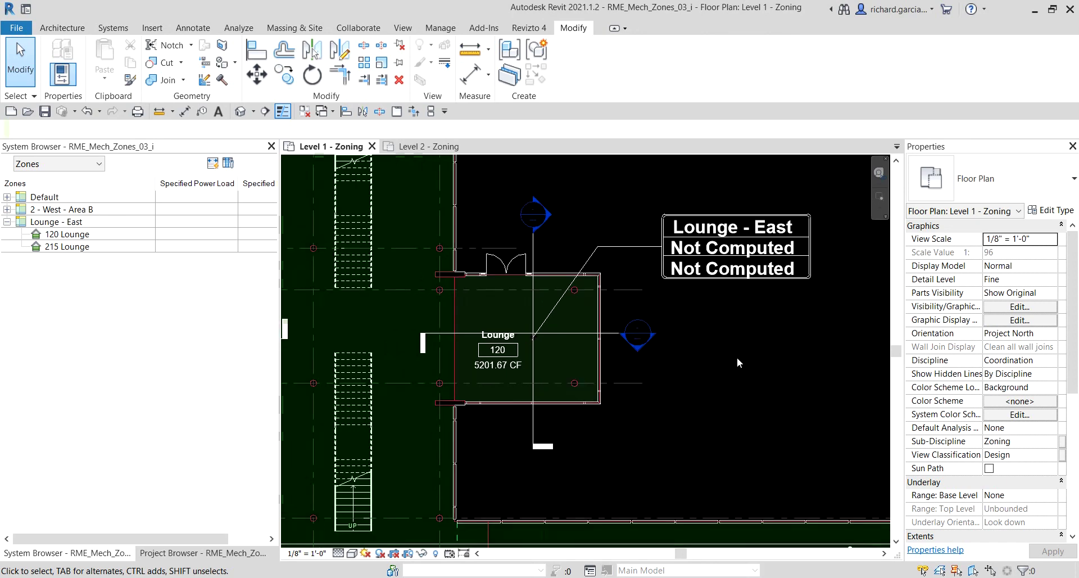
pyautogui.moveTo(737, 357); pyautogui.dragTo(764, 372, button='middle')
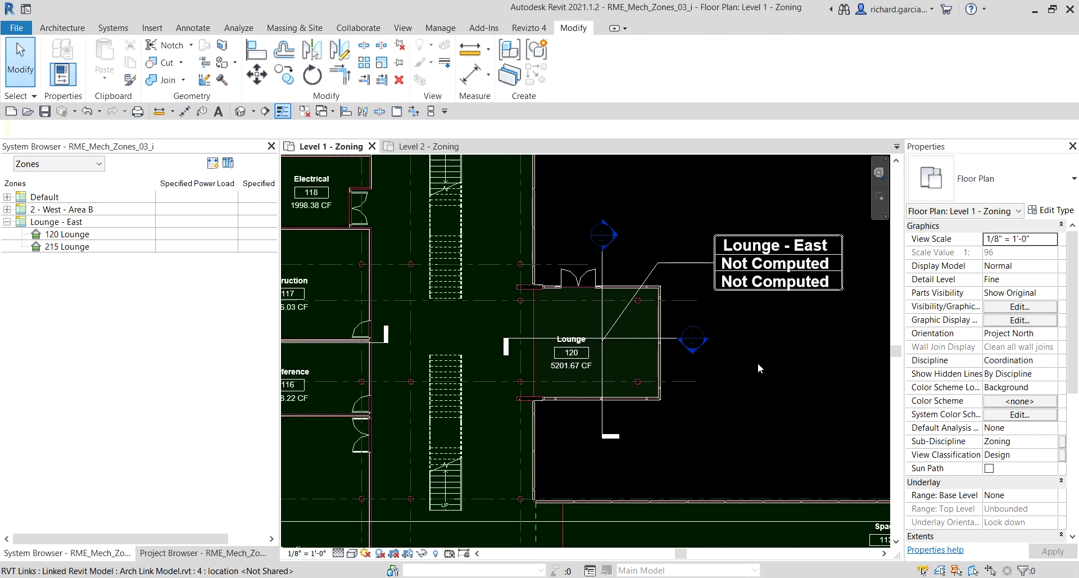